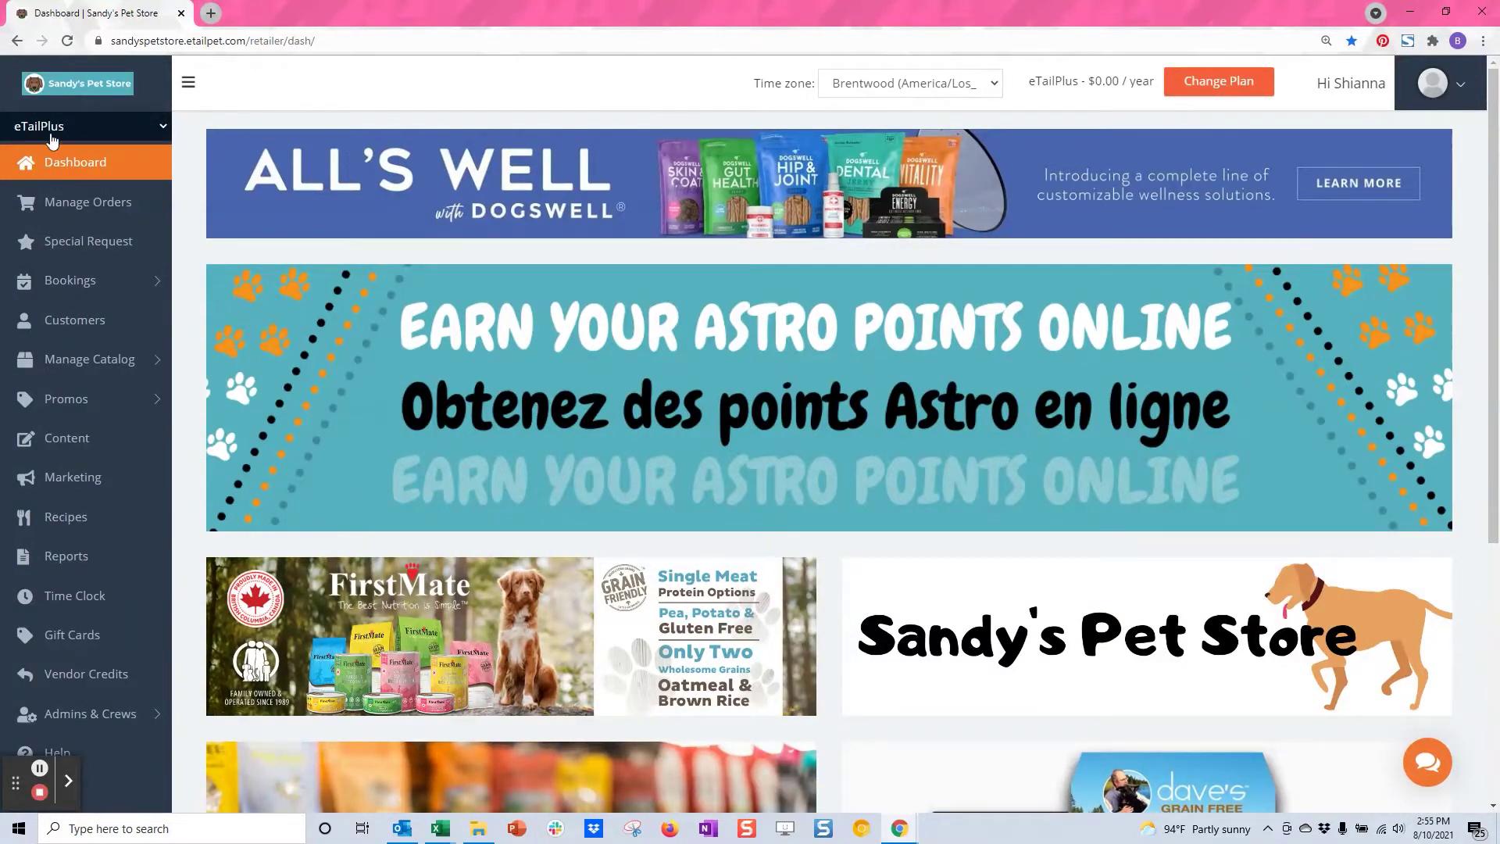
Step: Export the product-vendor sample from the Product Vendors list into the Documents folder, replacing the existing product-vendors (1).xlsx
left_click(105, 360)
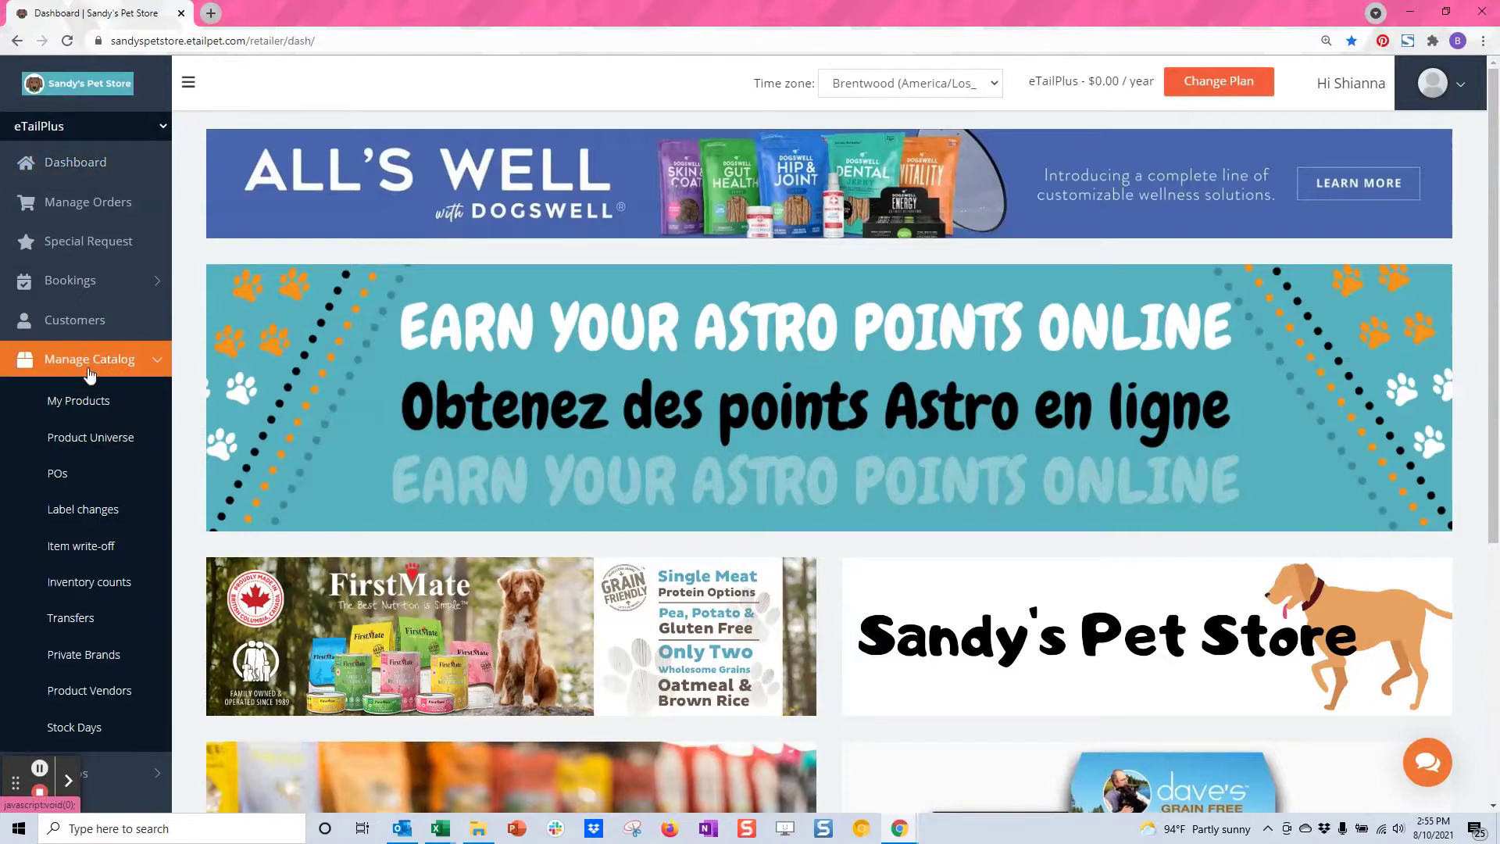
left_click(98, 692)
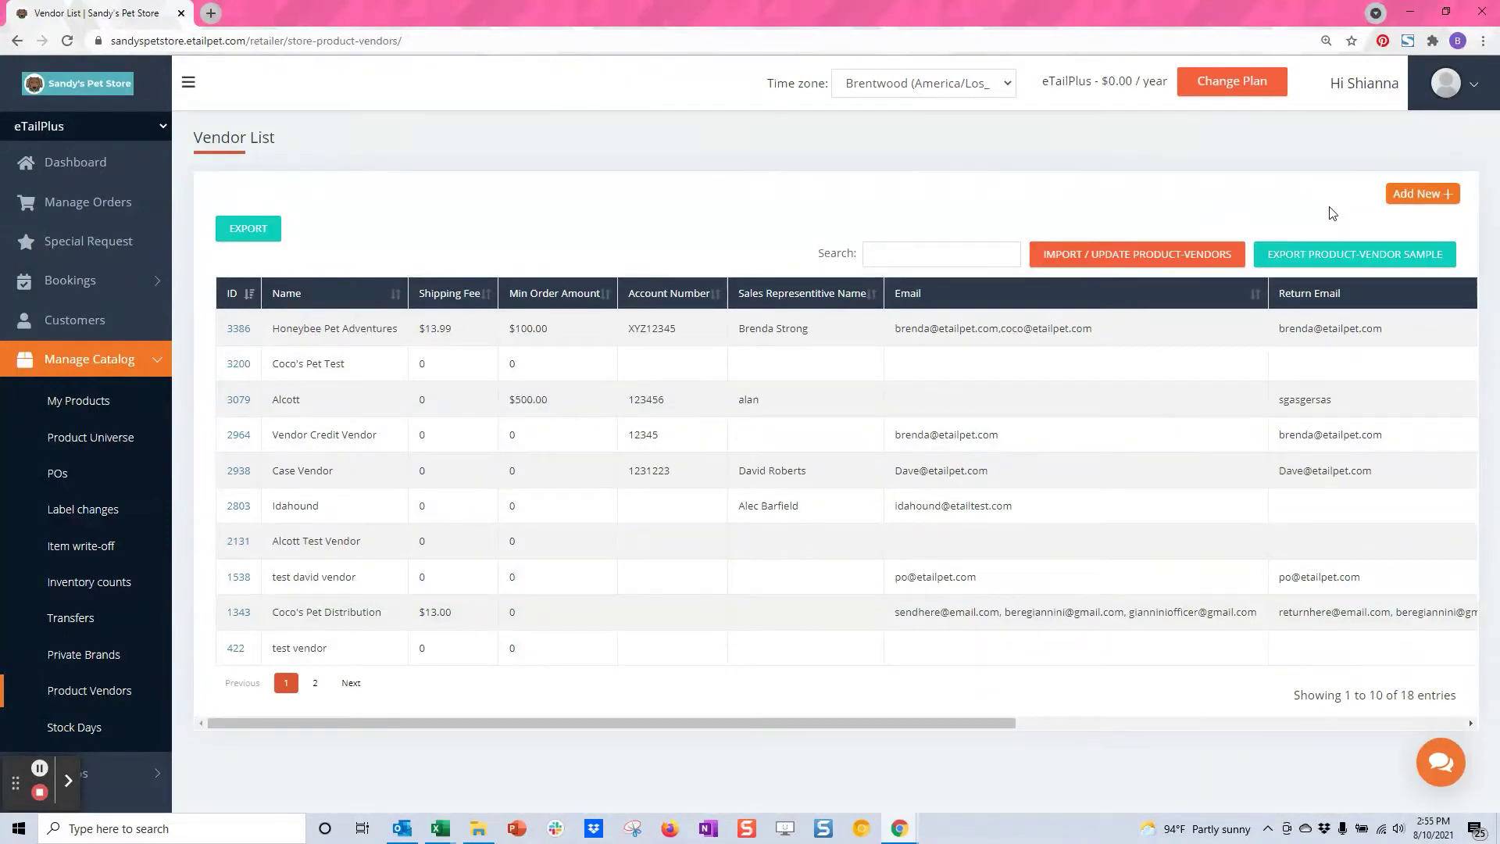
left_click(1351, 268)
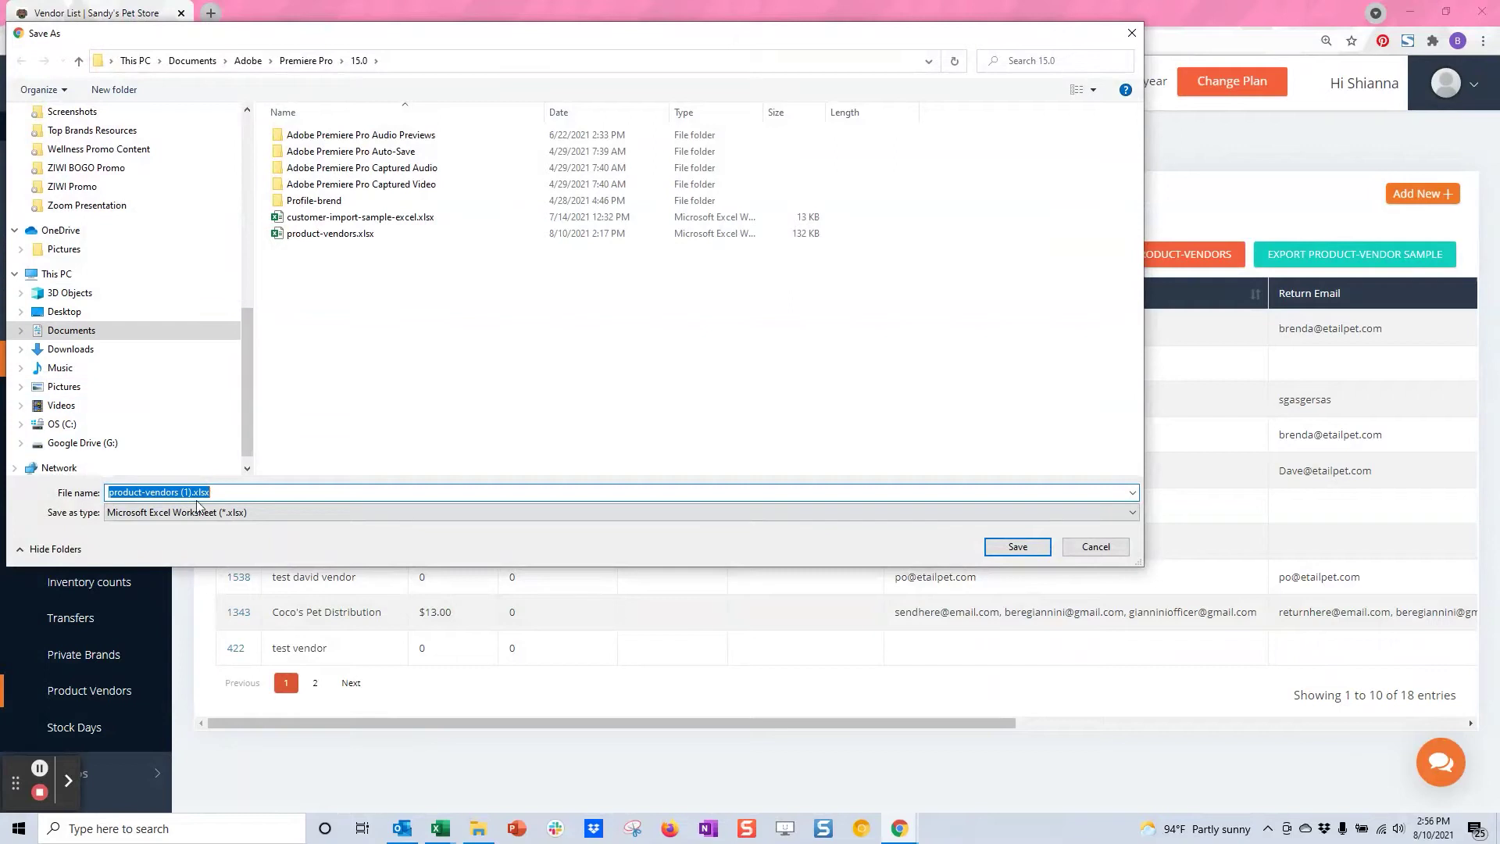
scroll(132, 184, "up", 5)
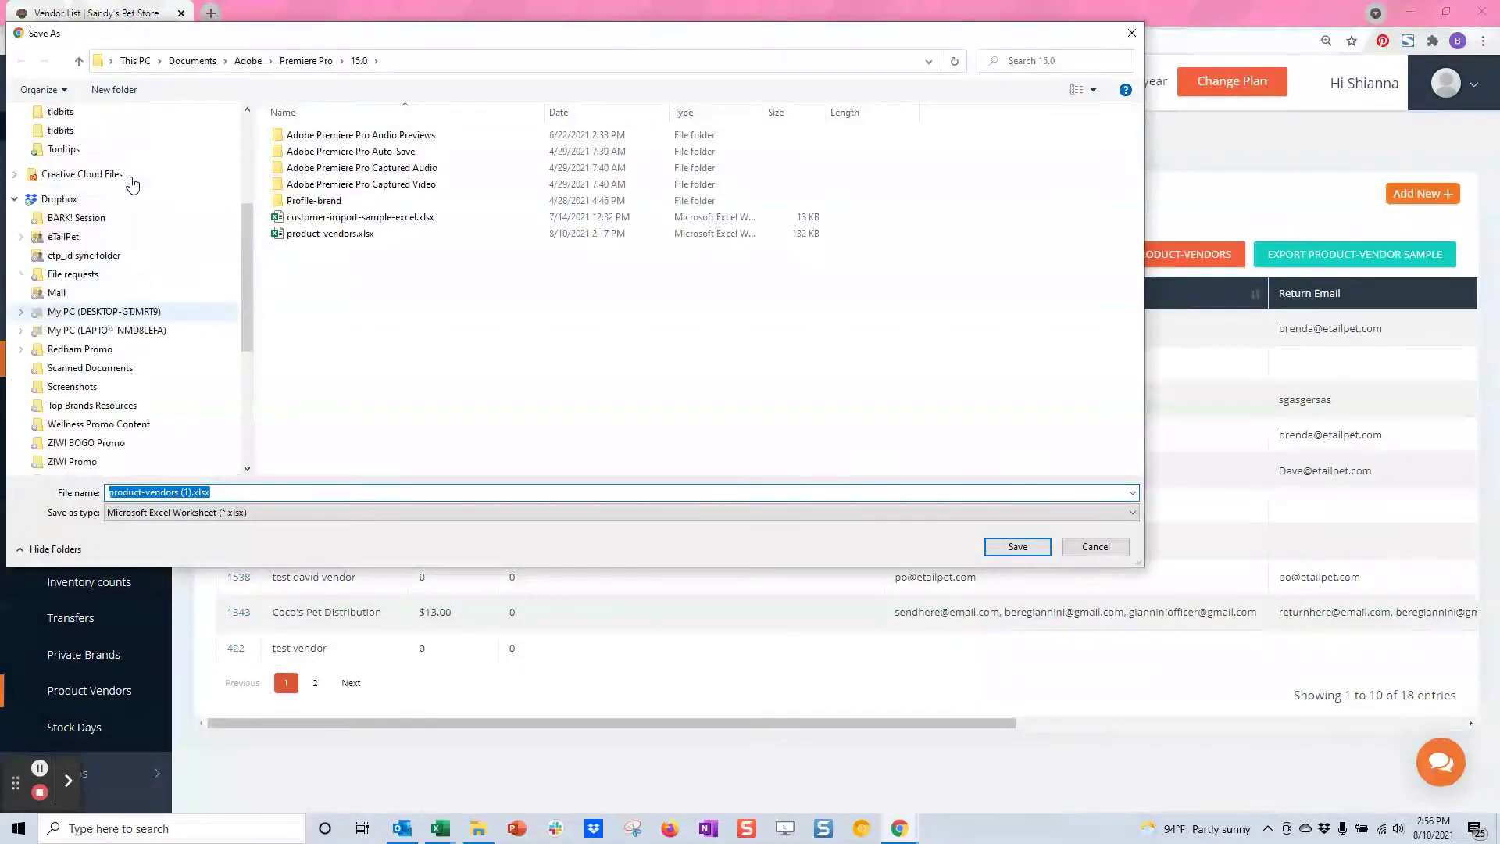
scroll(132, 184, "up", 4)
left_click(71, 217)
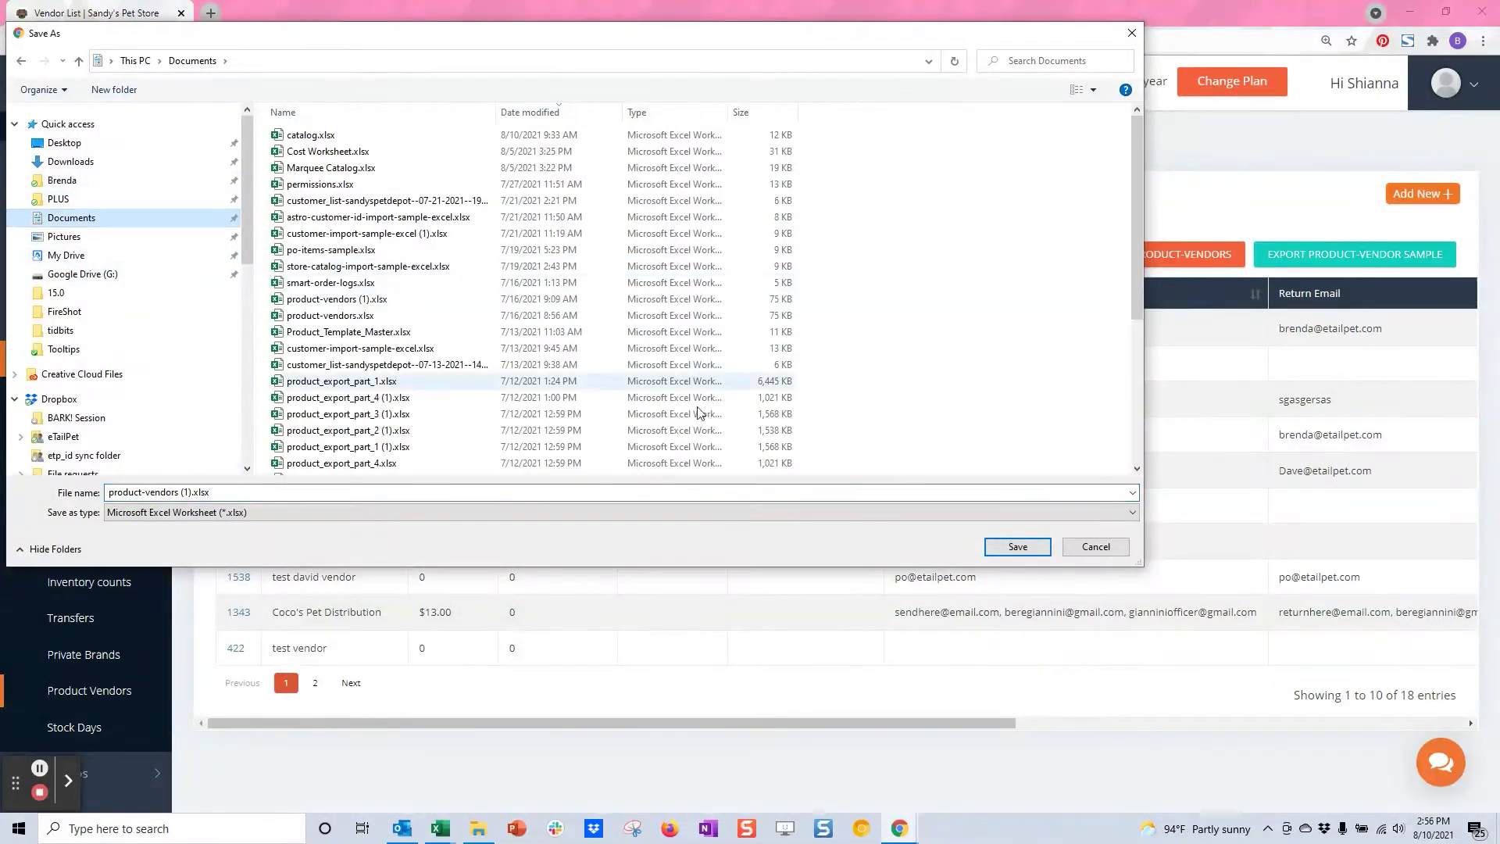
left_click(1018, 547)
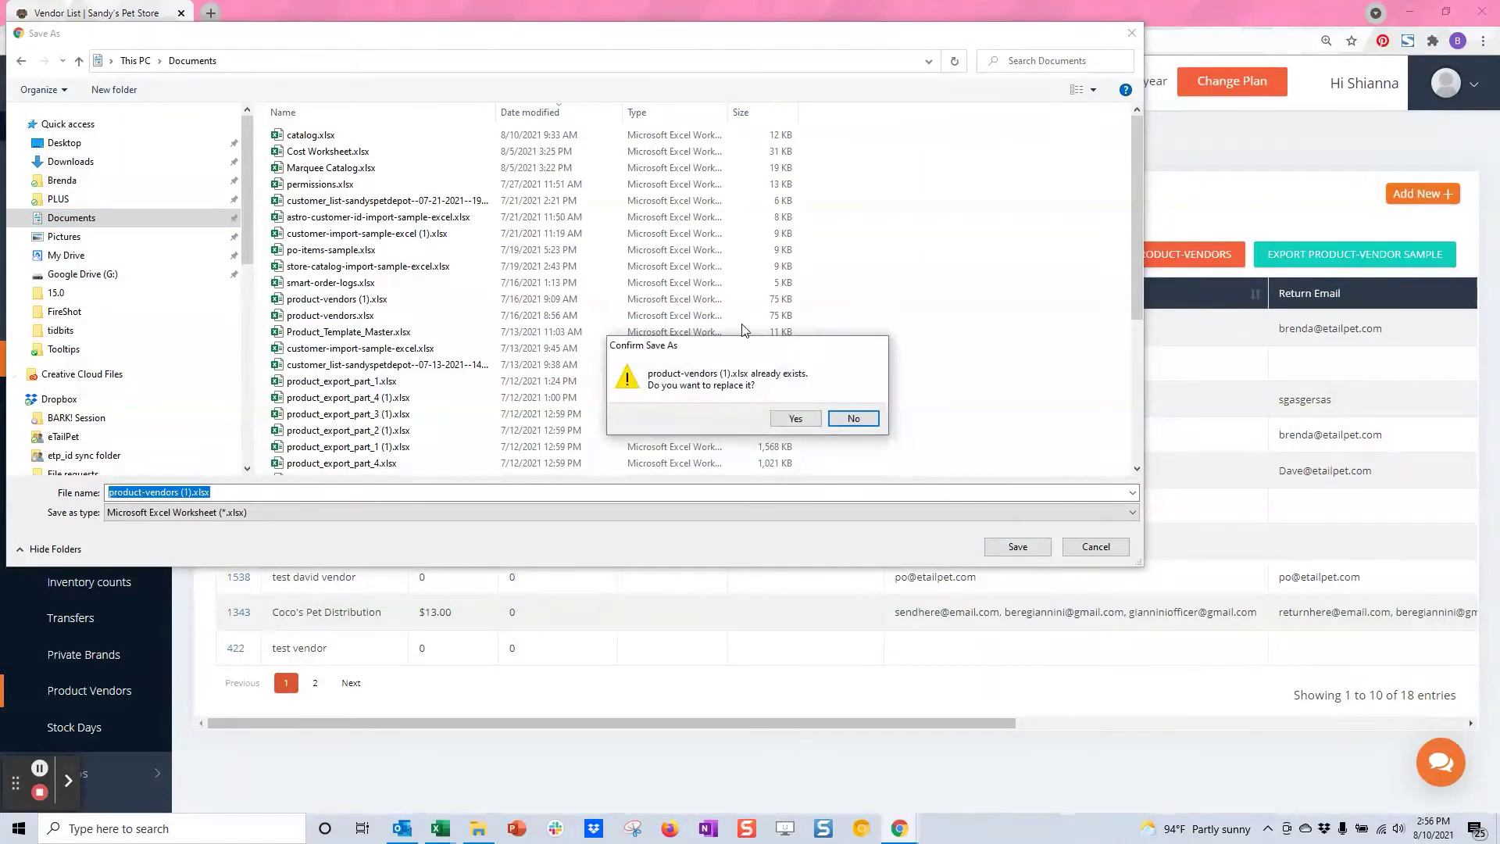
left_click(790, 420)
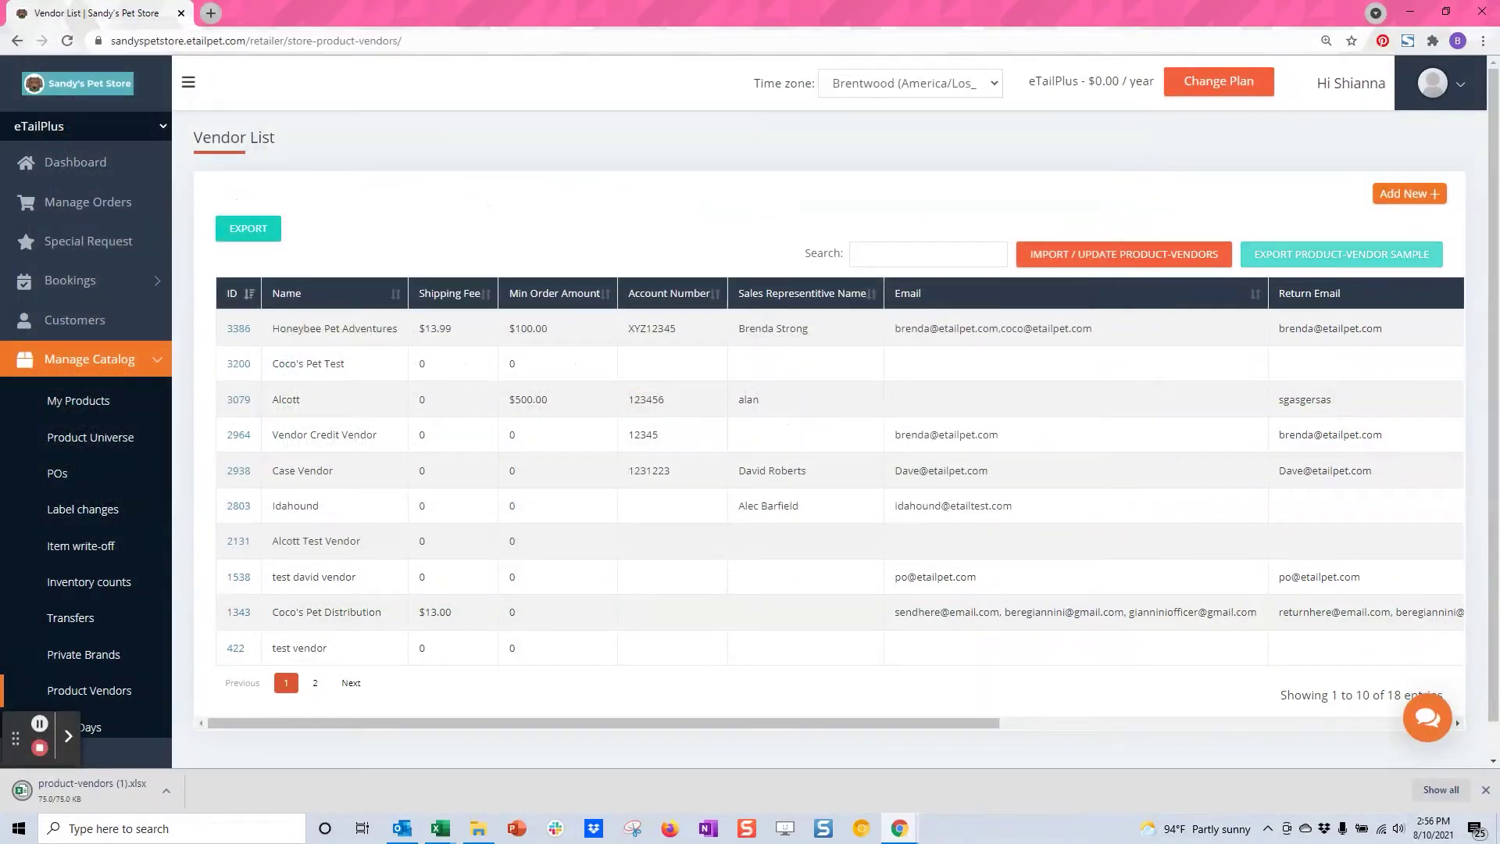
Step: Open the downloaded workbook in Excel with editing enabled and rename the product_vendors_import_sample sheet to import
left_click(78, 795)
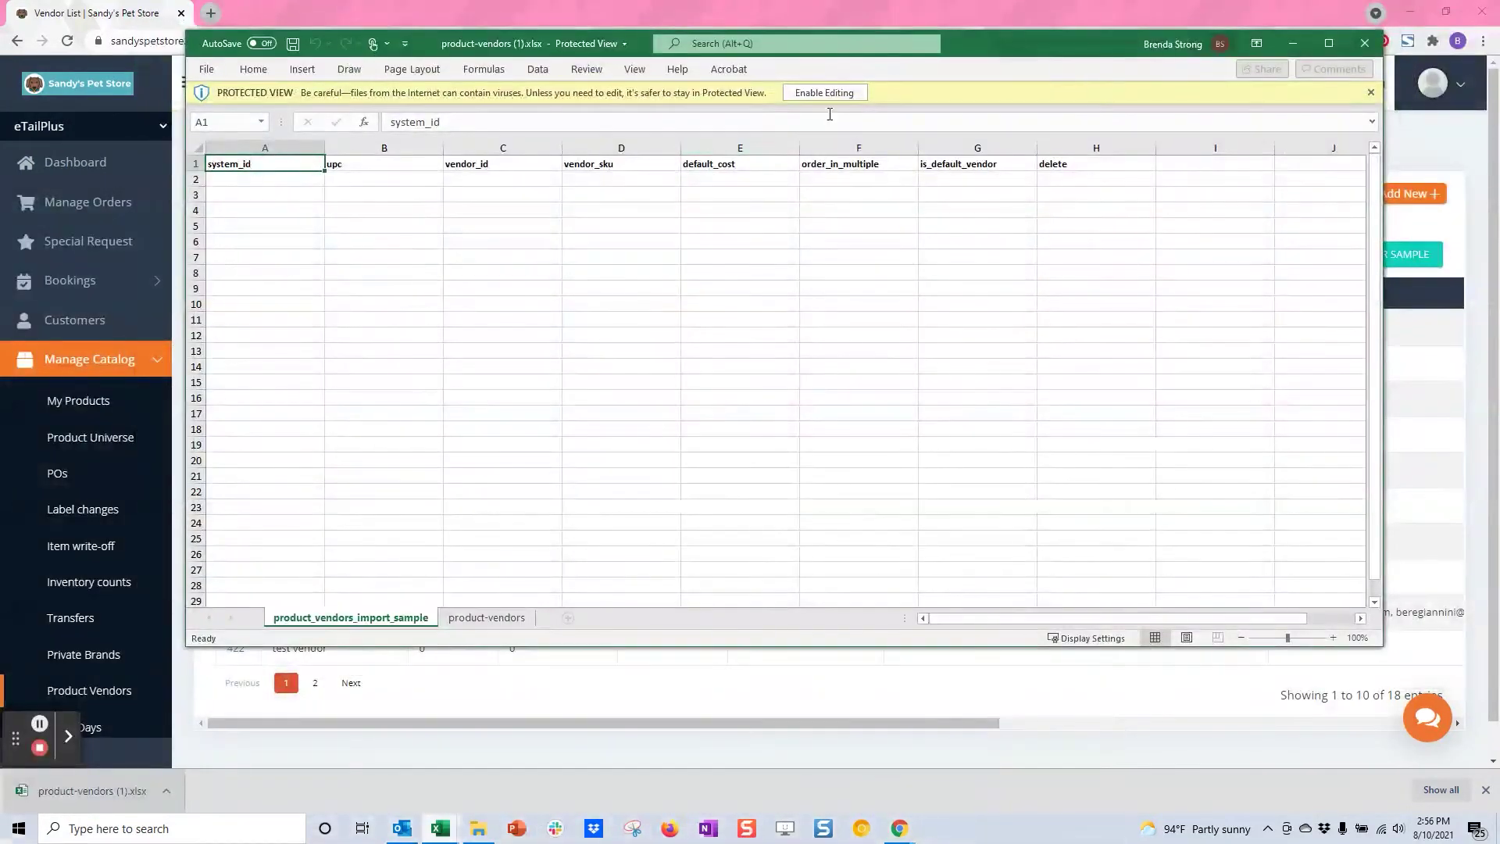
left_click(824, 92)
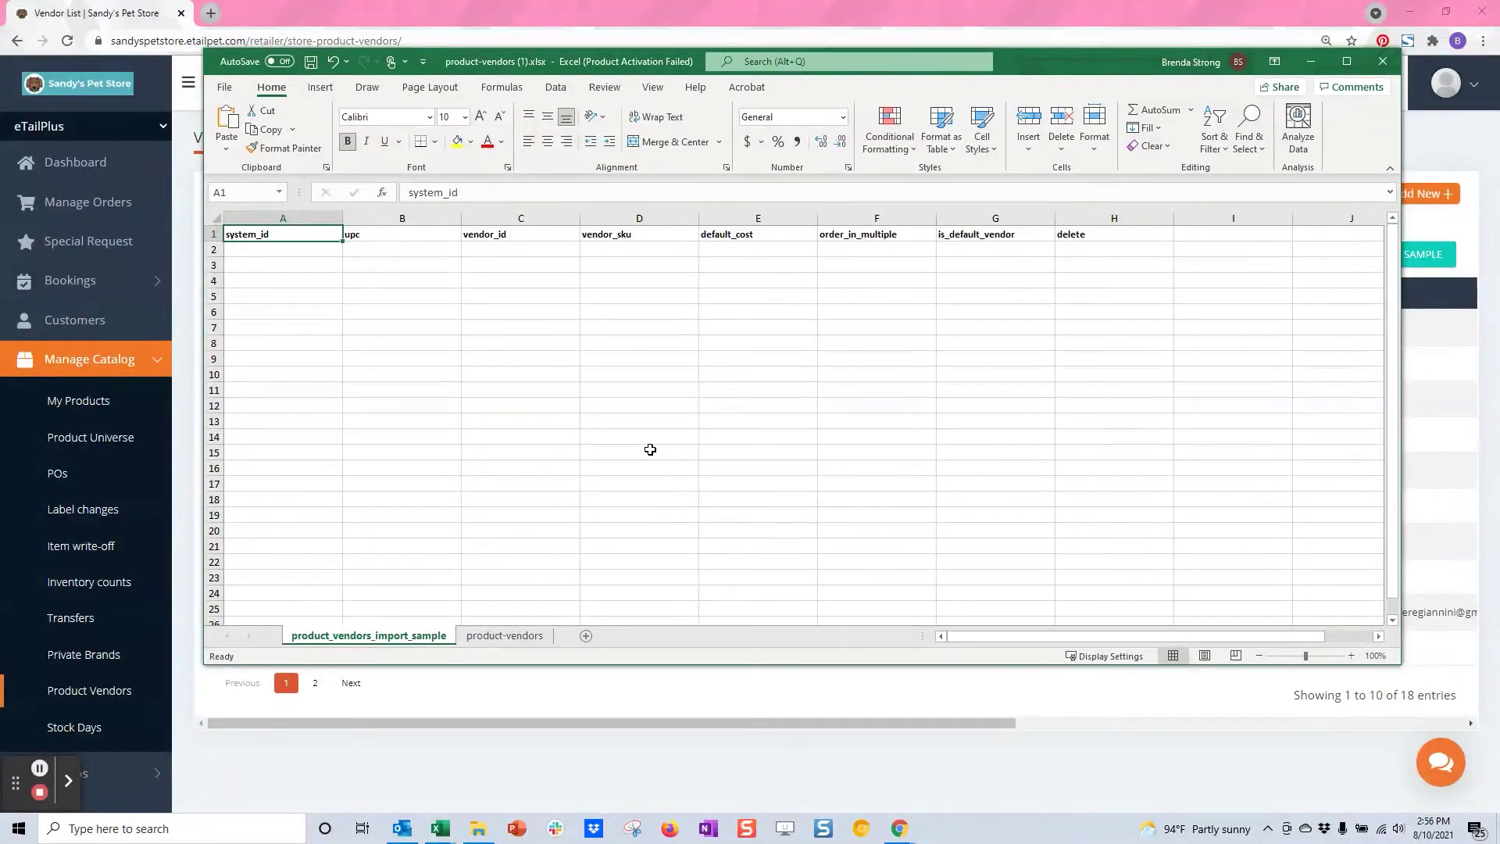
double_click(369, 636)
type("import")
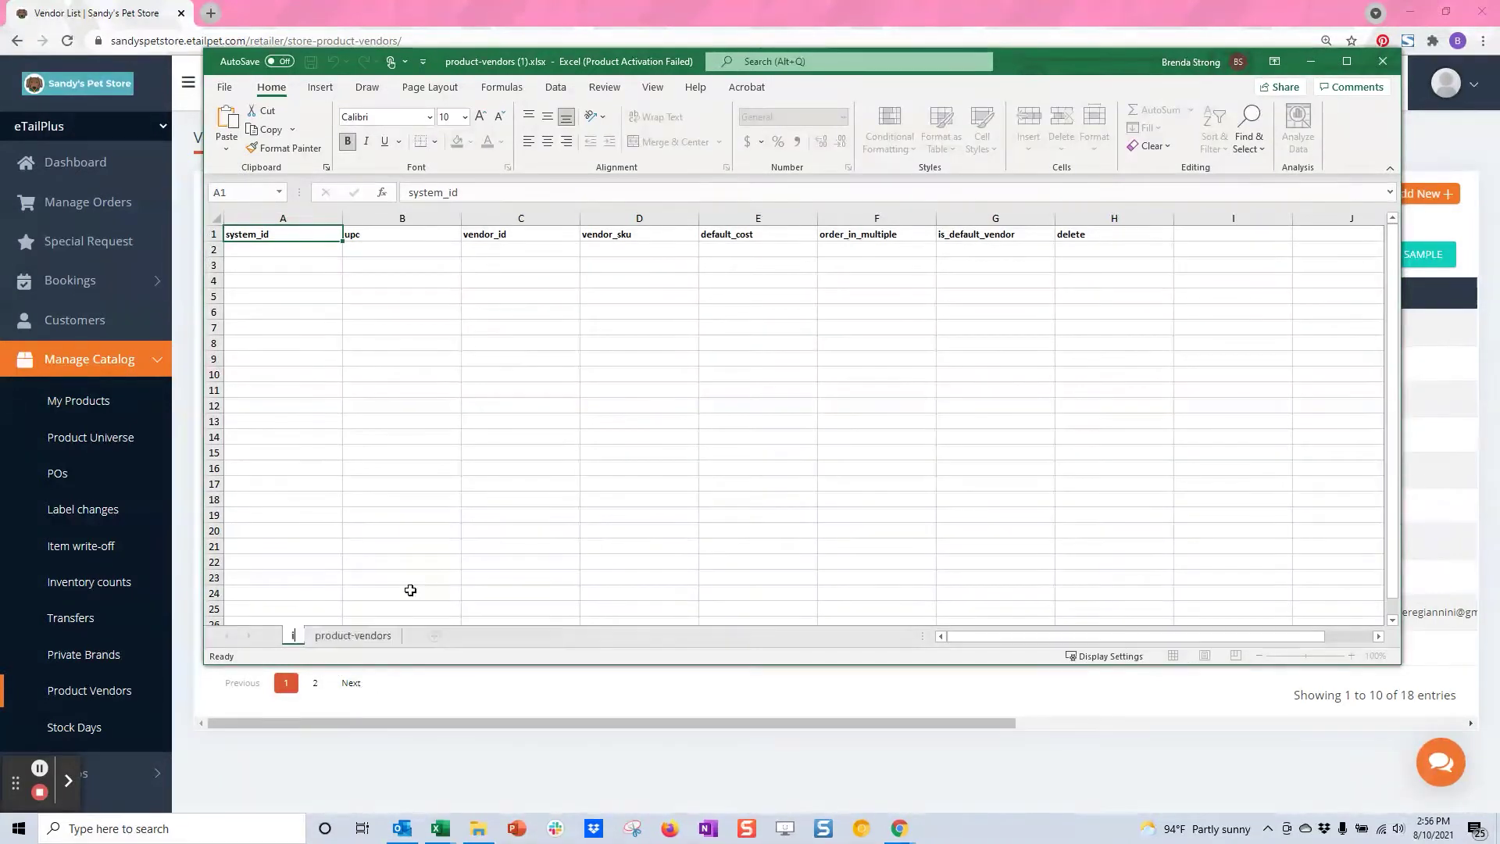
left_click(441, 534)
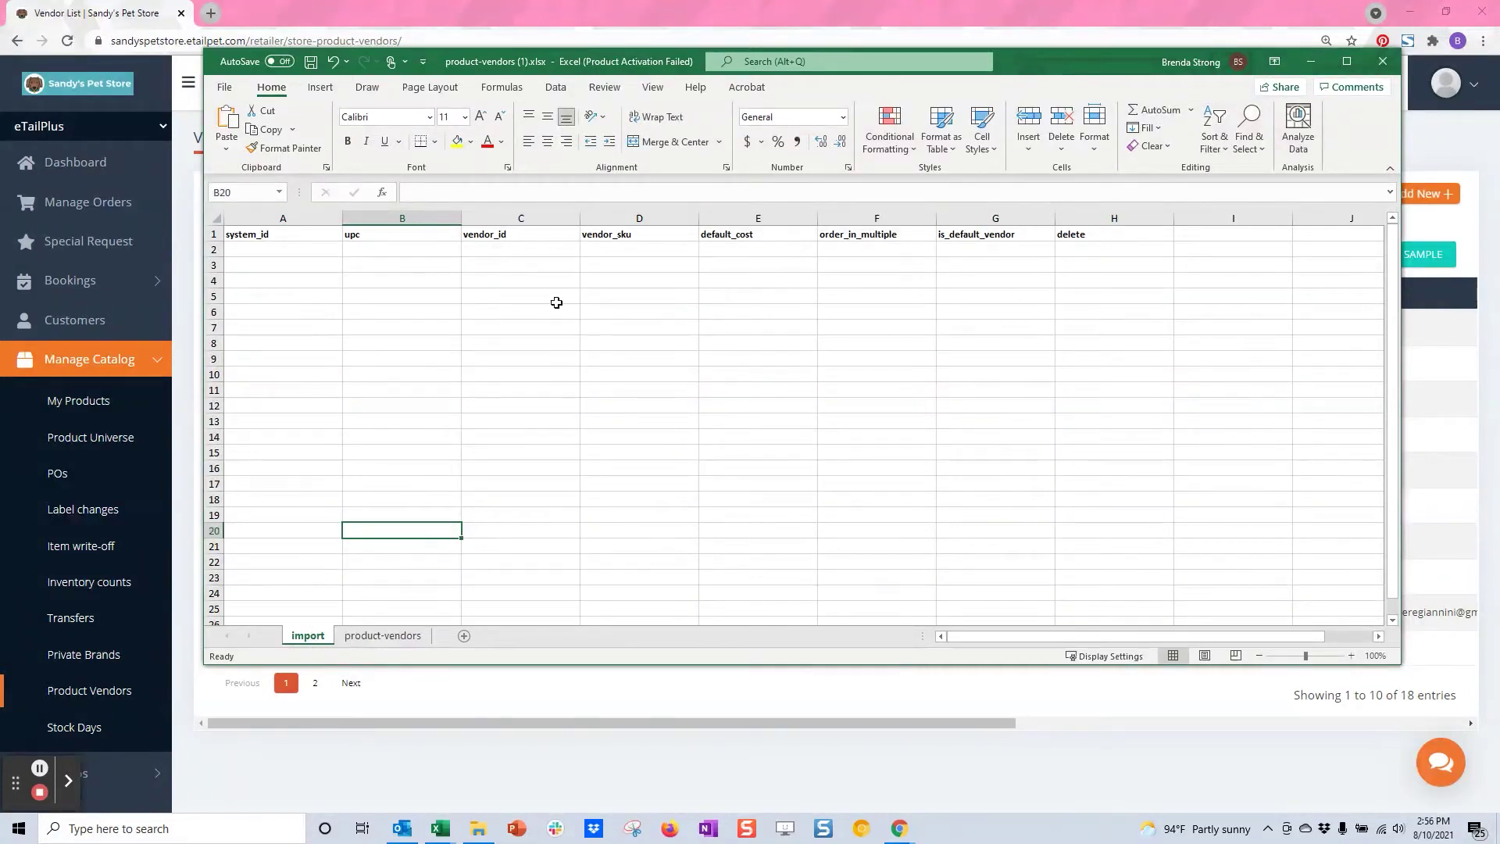
Step: Create a copy of the product-vendors sheet at the end of the workbook
left_click(382, 635)
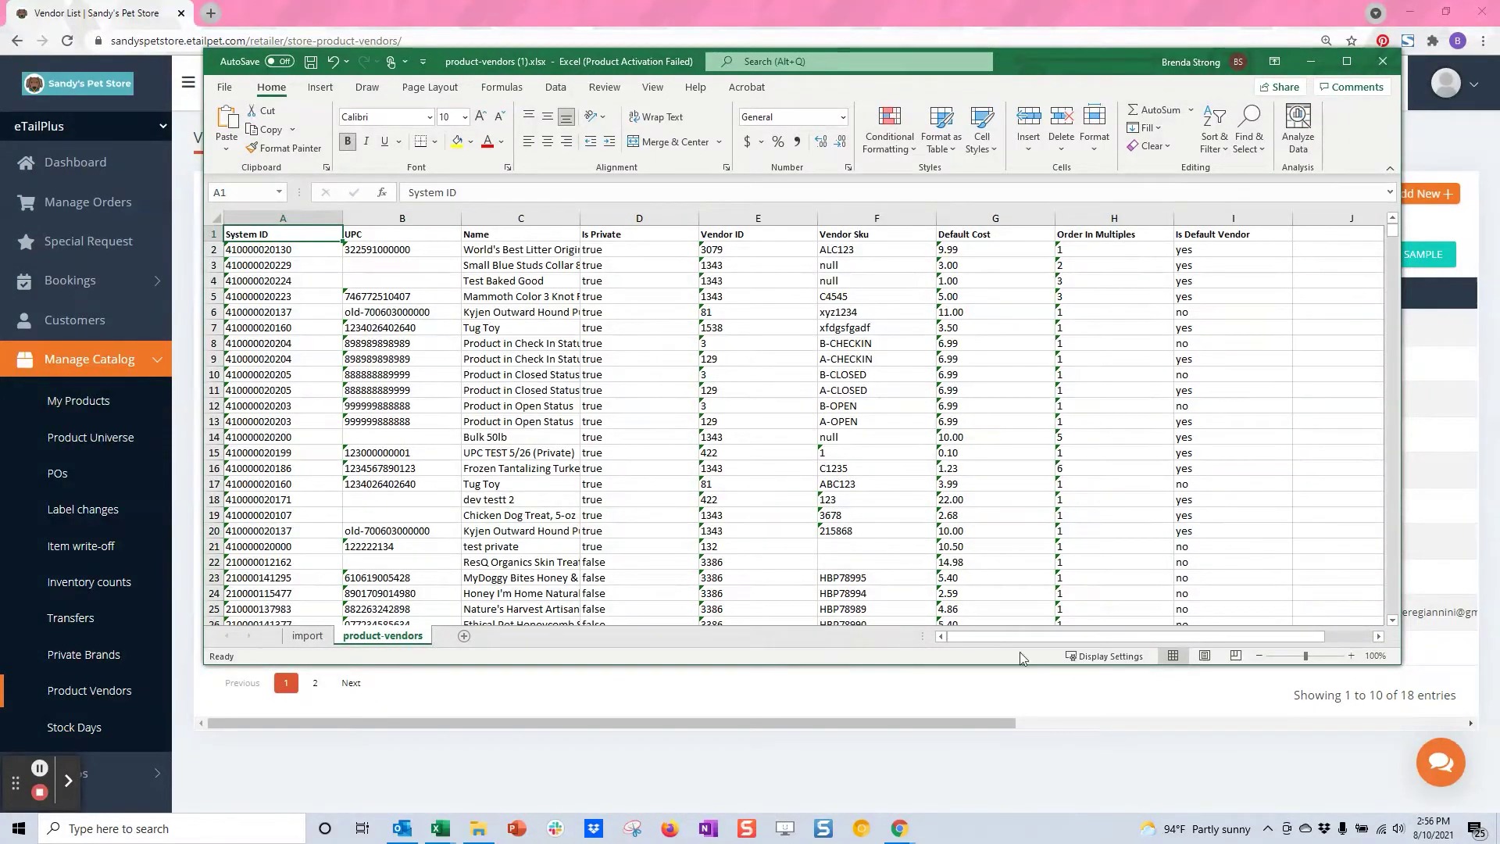
left_click_drag(1018, 665, 1002, 834)
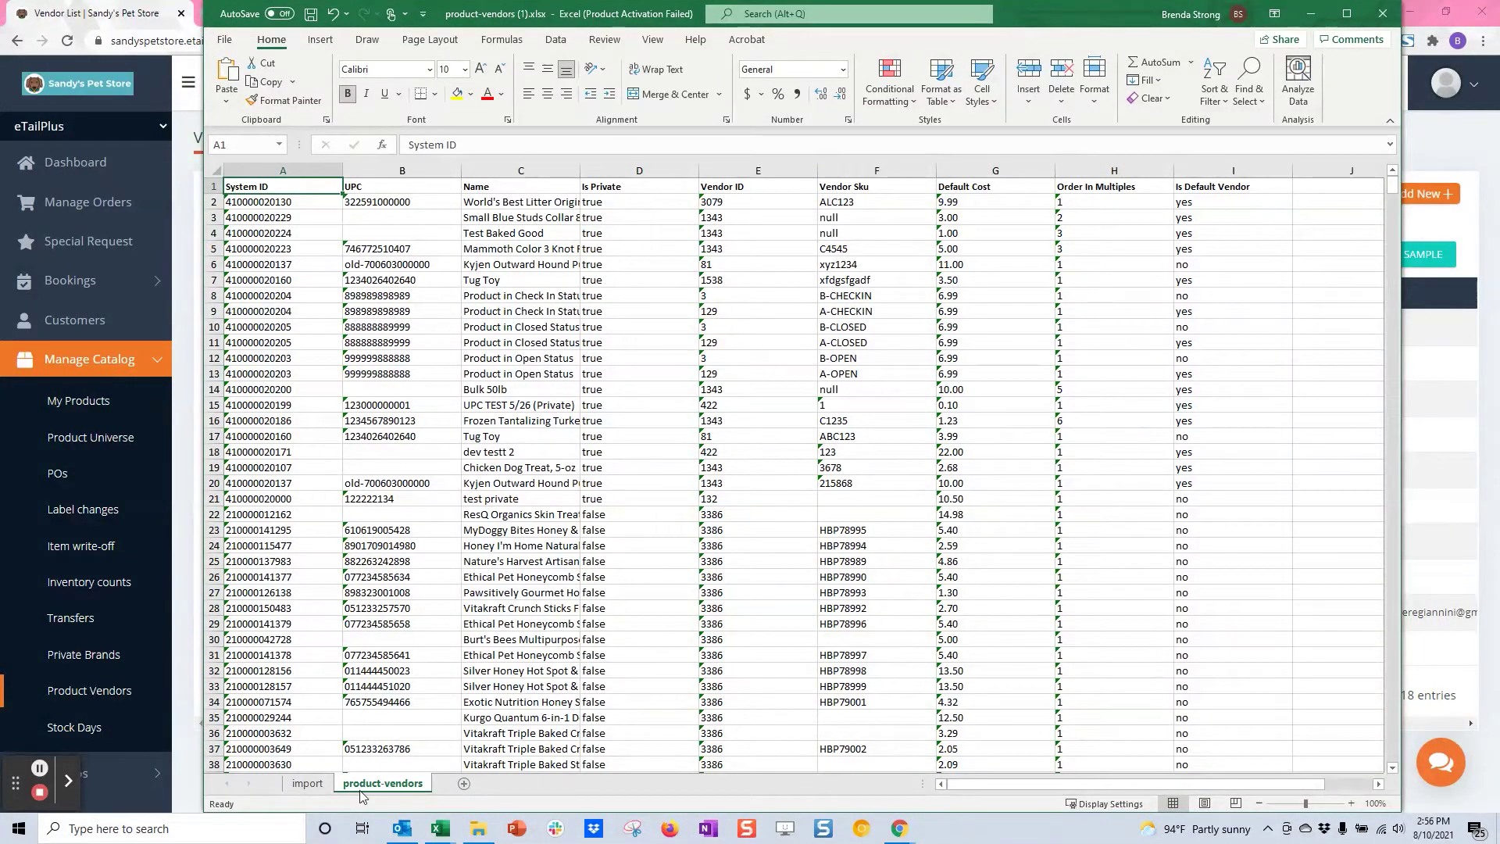
right_click(403, 785)
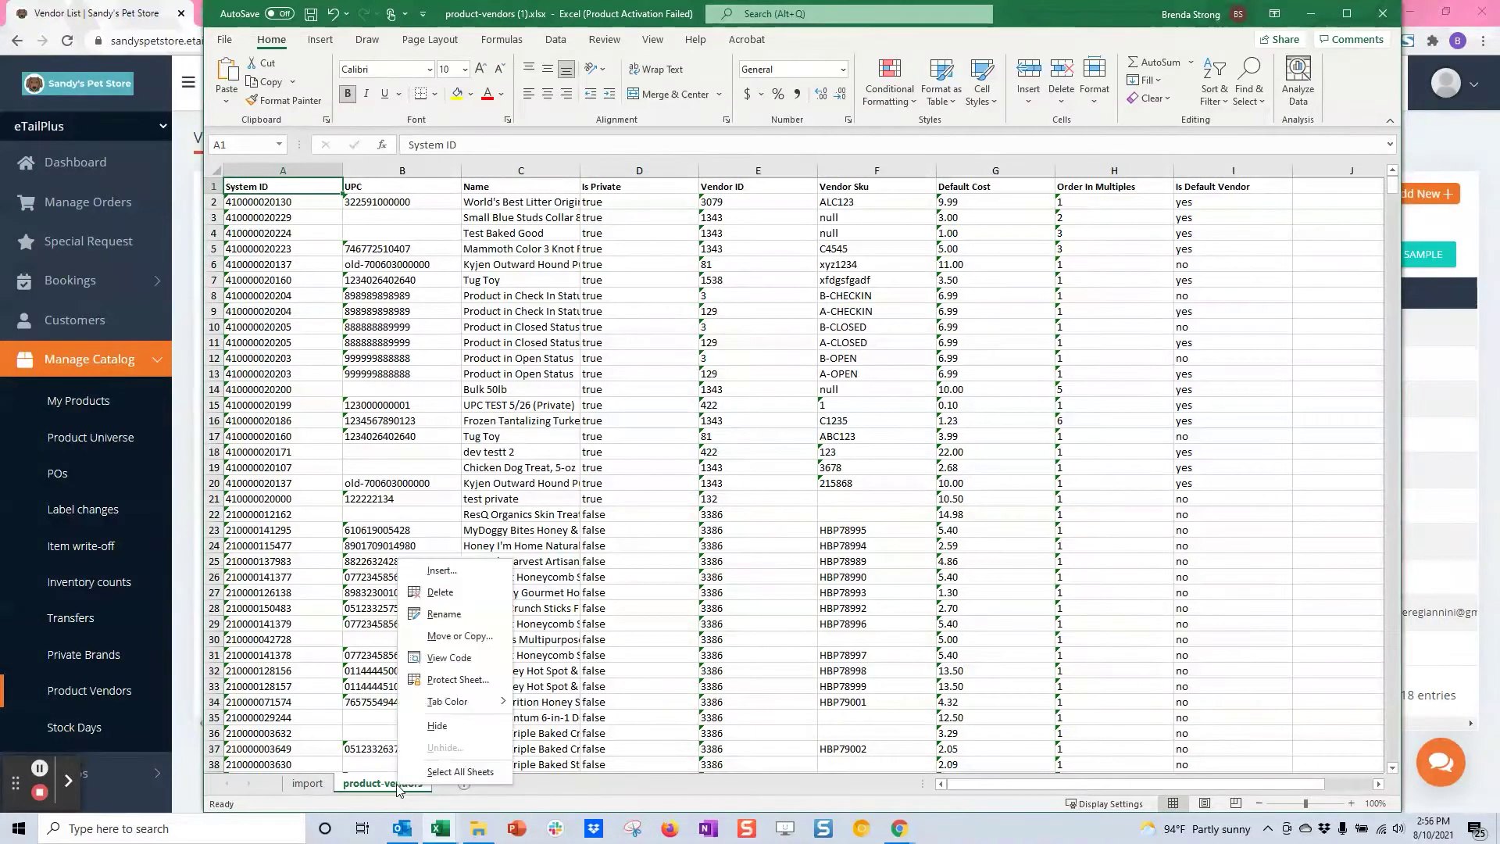
left_click(461, 636)
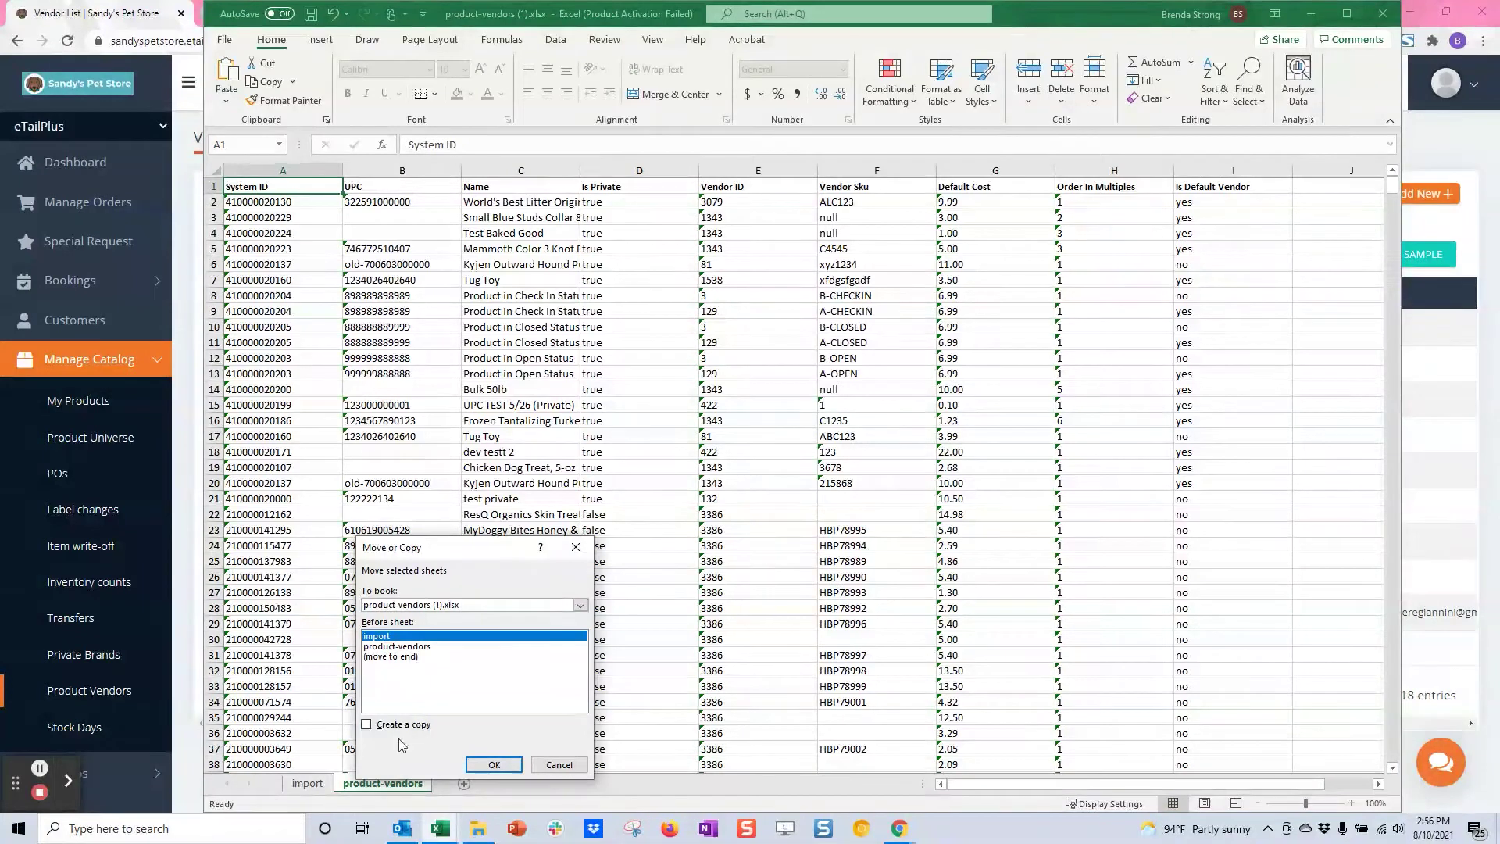
left_click(392, 727)
left_click(512, 767)
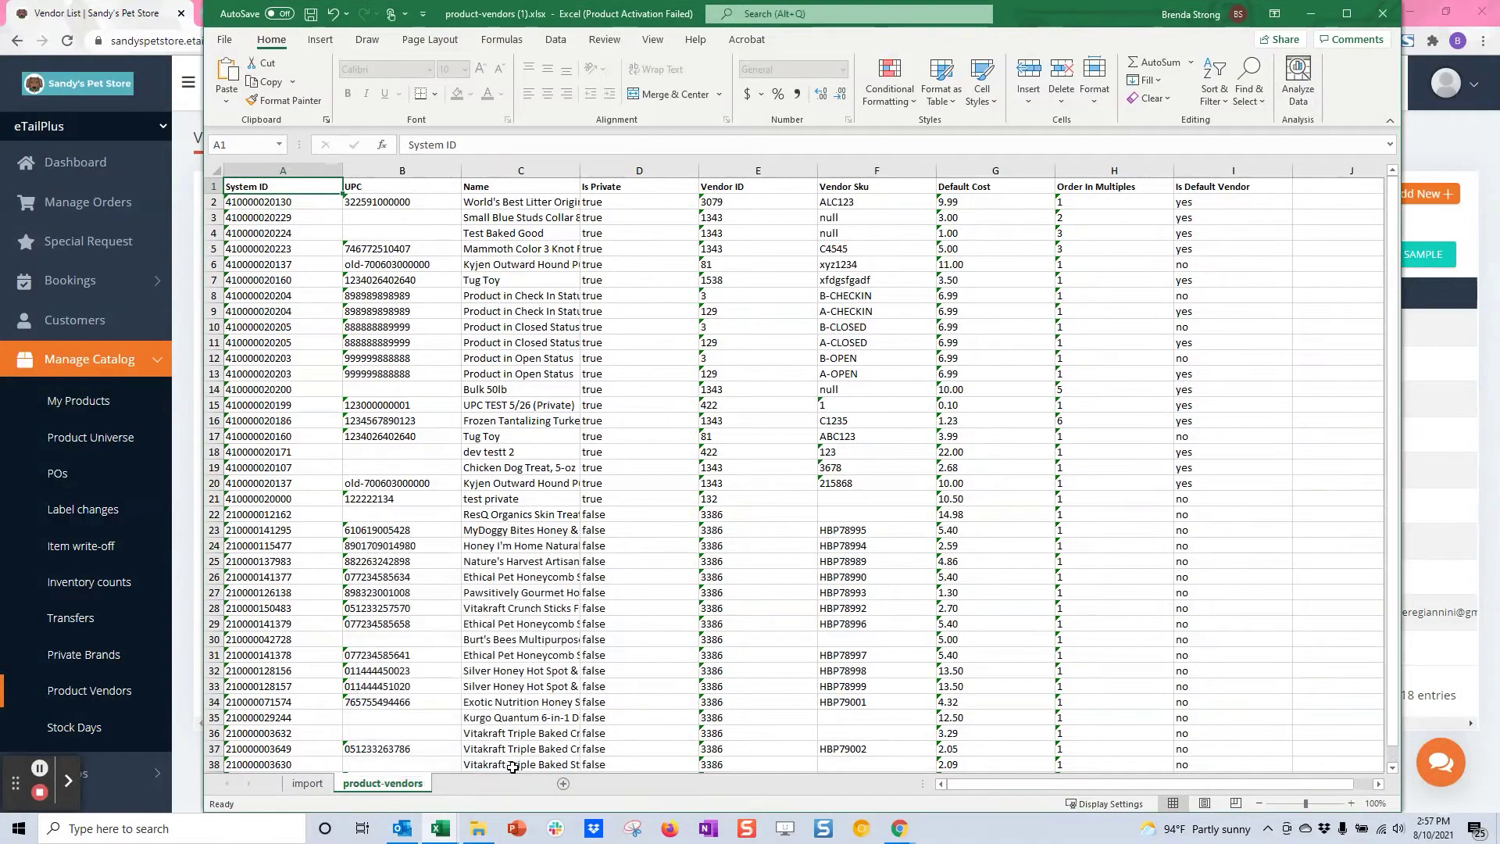
mouse_move(536, 793)
left_mouse_down()
mouse_move(578, 786)
mouse_move(564, 789)
left_mouse_up()
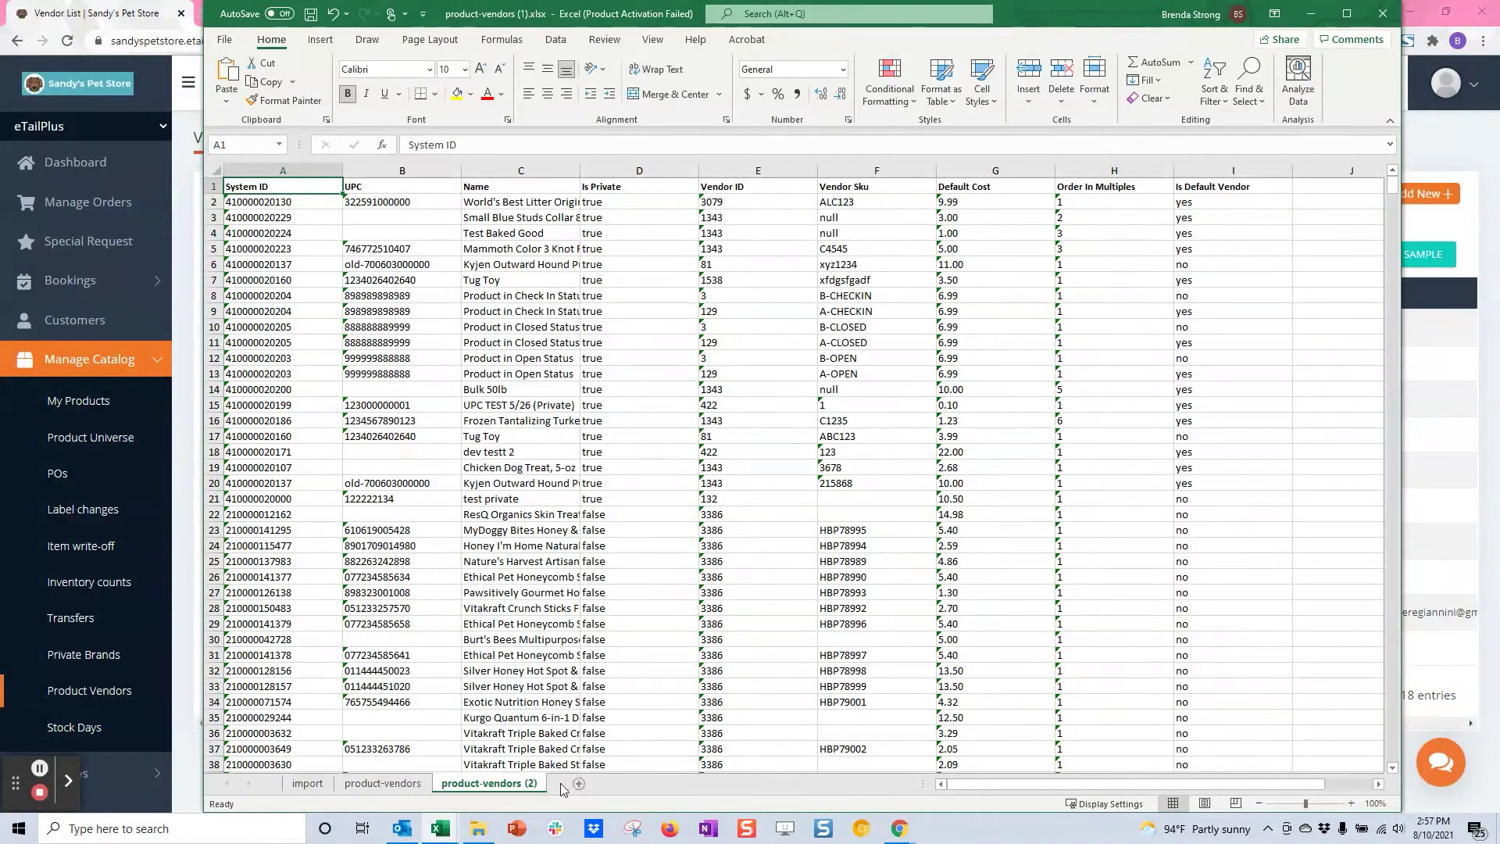
Step: Rename the copied product-vendors sheet to Cost Worksheet and keep it as the active sheet
double_click(494, 785)
type("cost Worksheet")
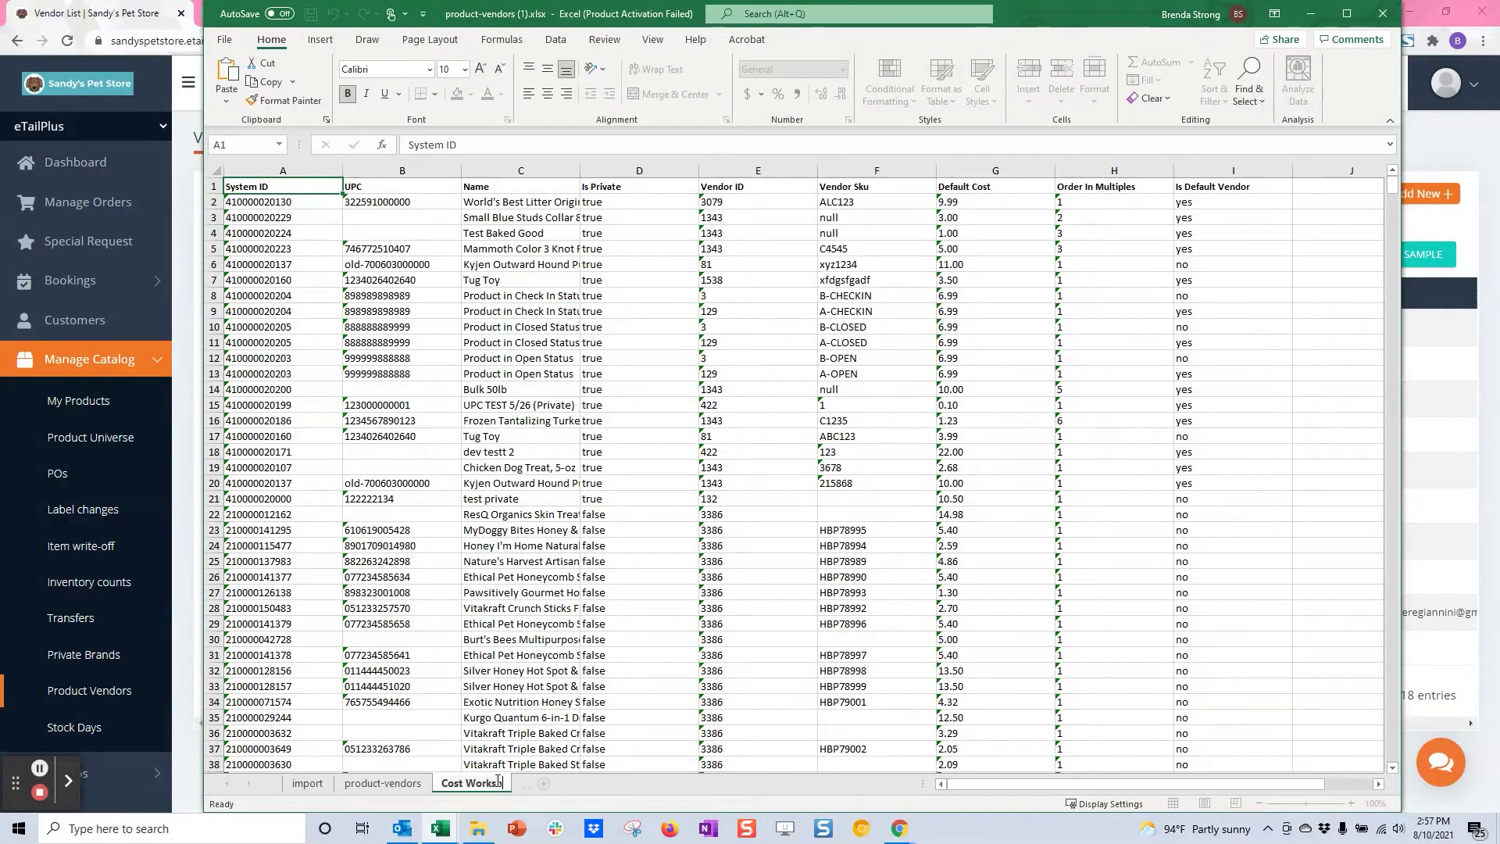
key("Return")
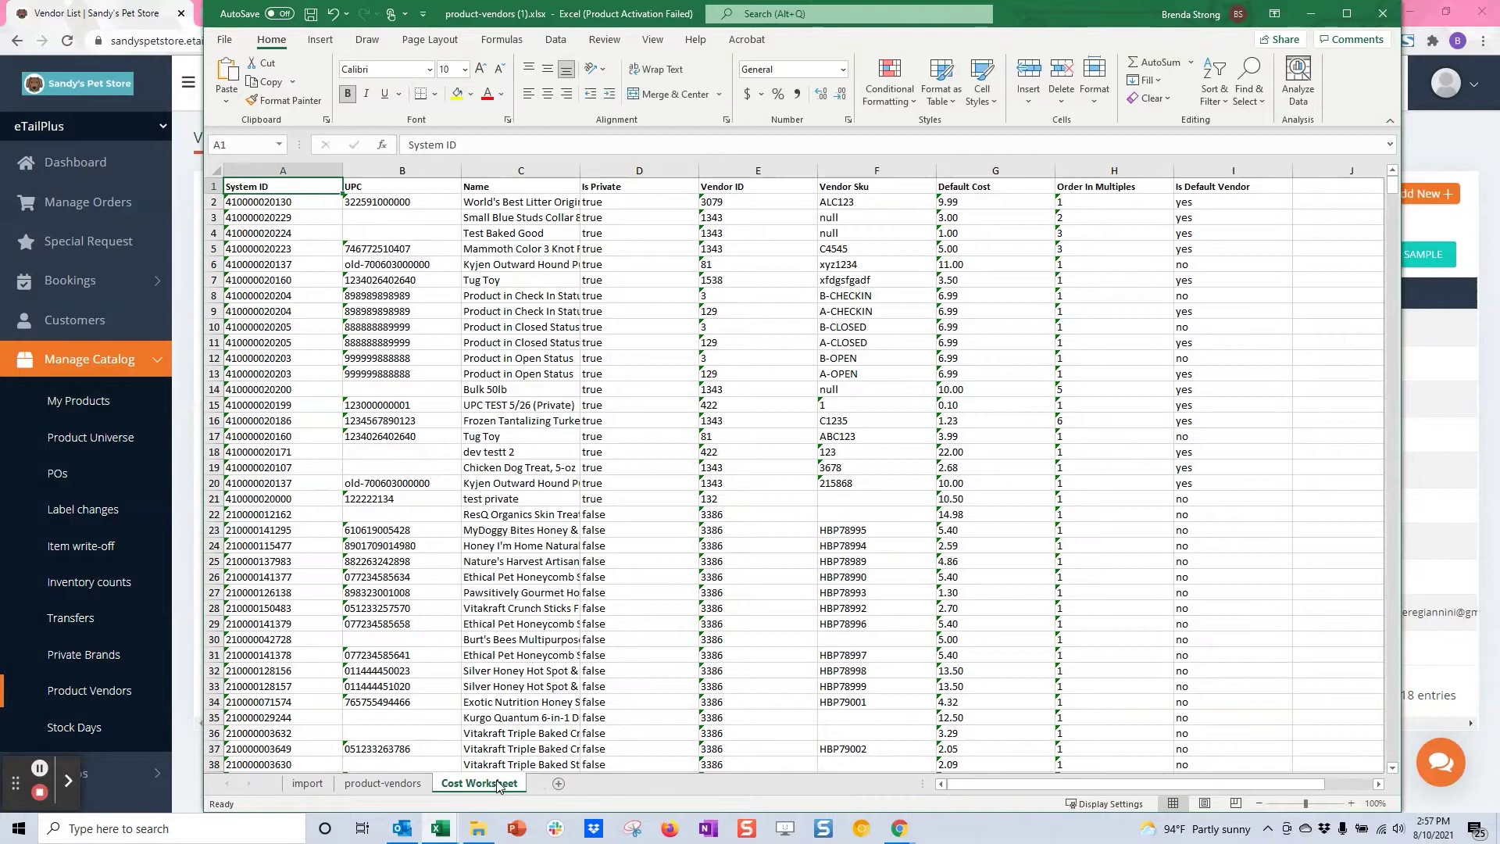
left_click(382, 784)
left_click(480, 783)
Step: Turn on filters for the header row of the Cost Worksheet data
left_click(744, 361)
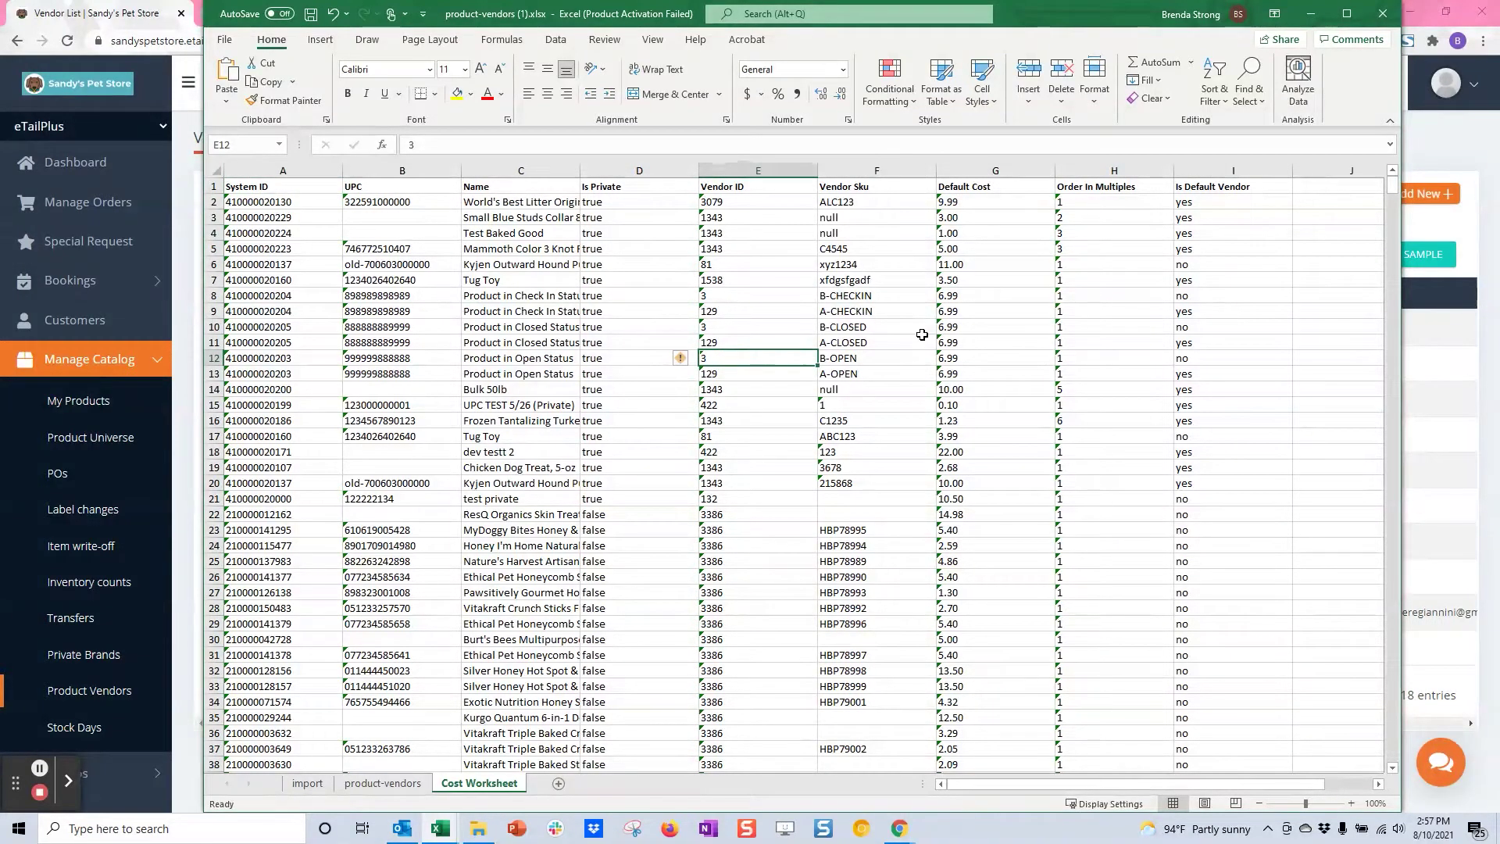
left_click(557, 43)
left_click(853, 82)
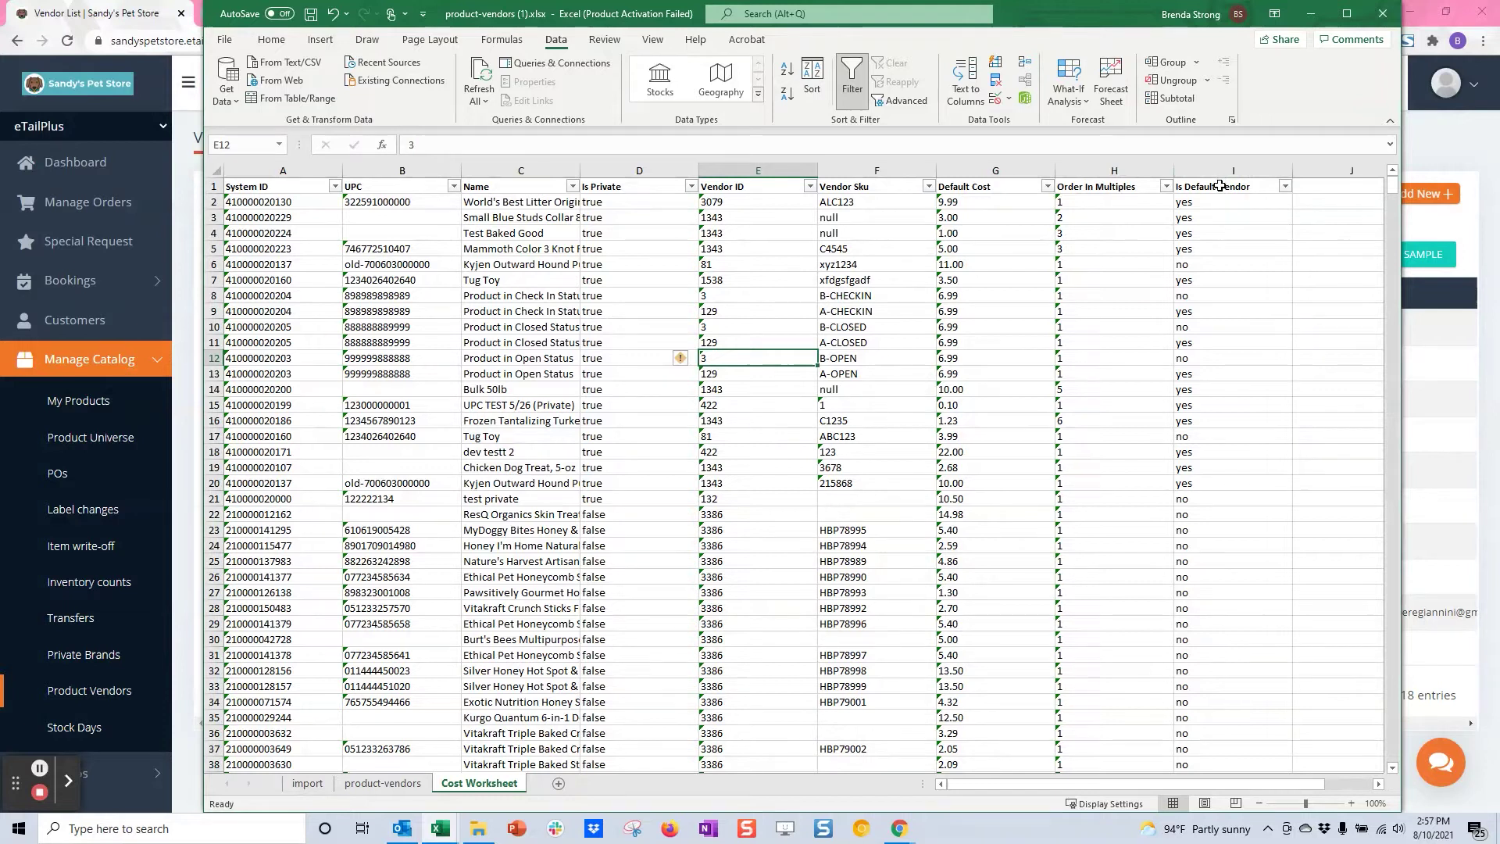
left_click(806, 189)
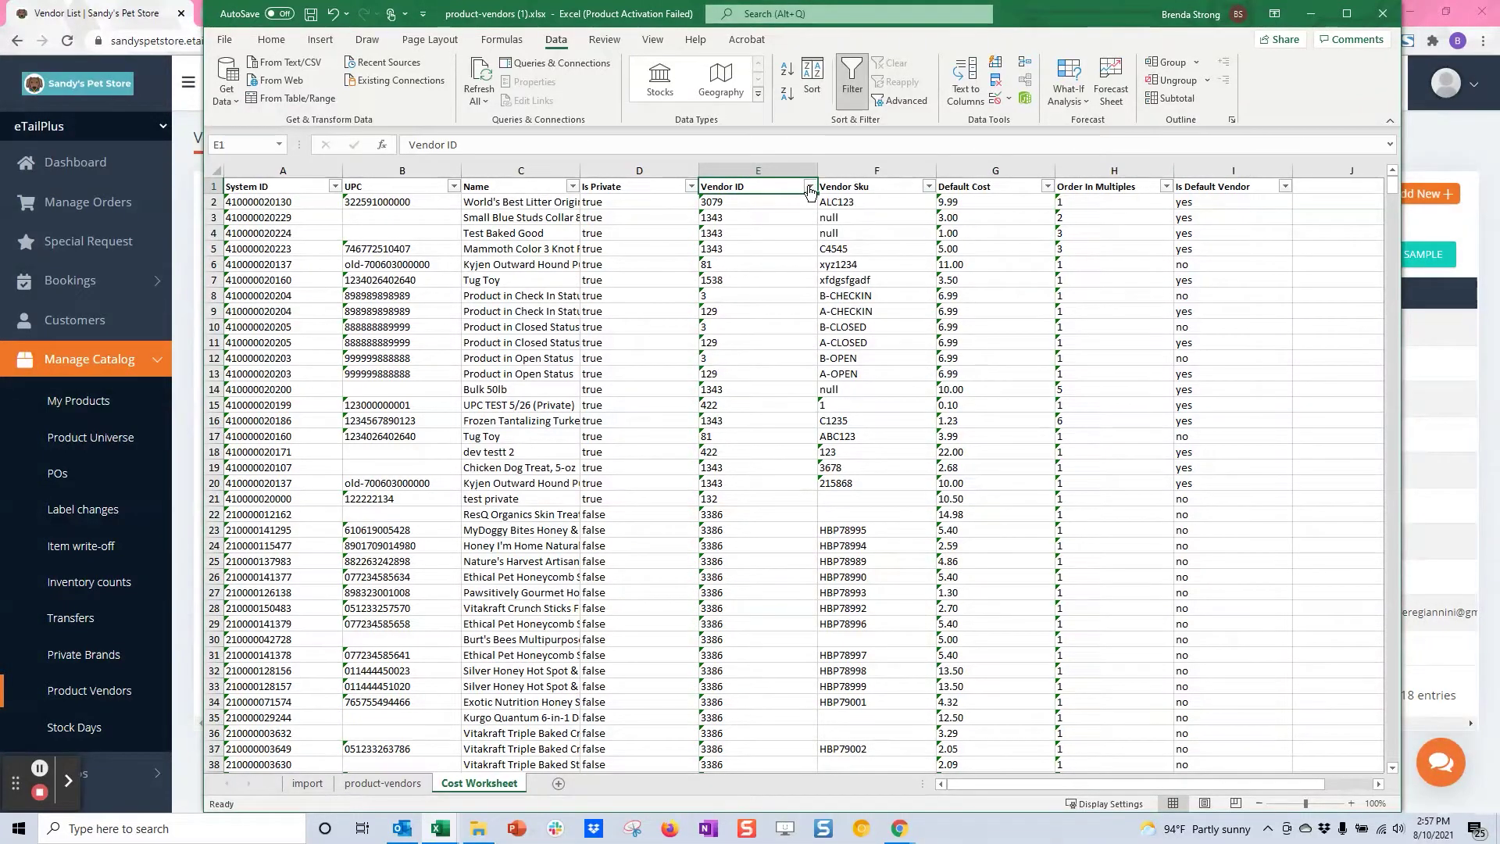
left_click(810, 188)
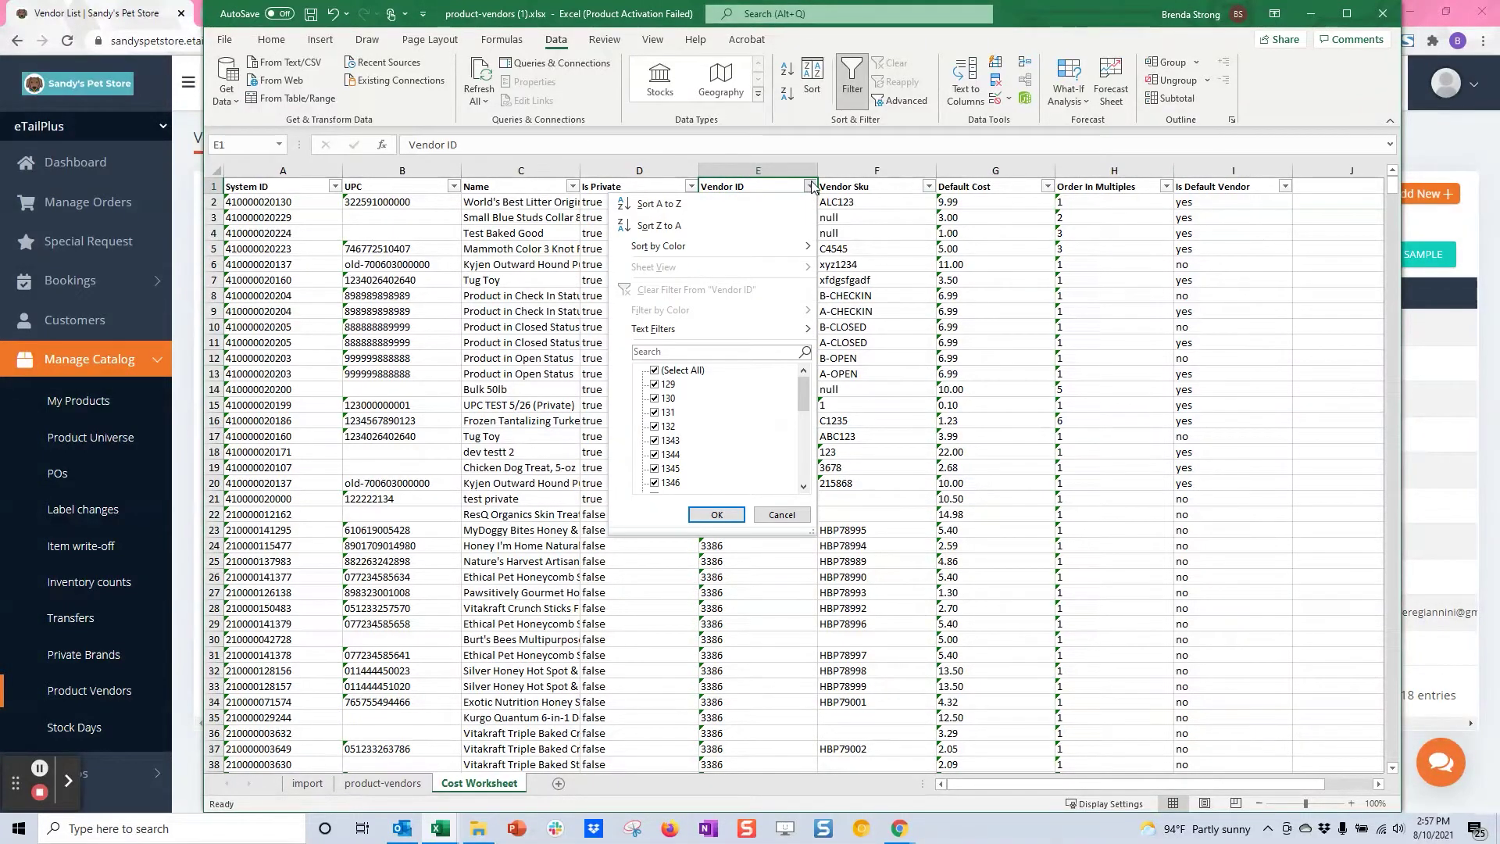
left_click(905, 227)
Step: Switch to the browser's Vendor List and search for "hone" to look up the vendor's ID
left_click_drag(1082, 29, 1139, 463)
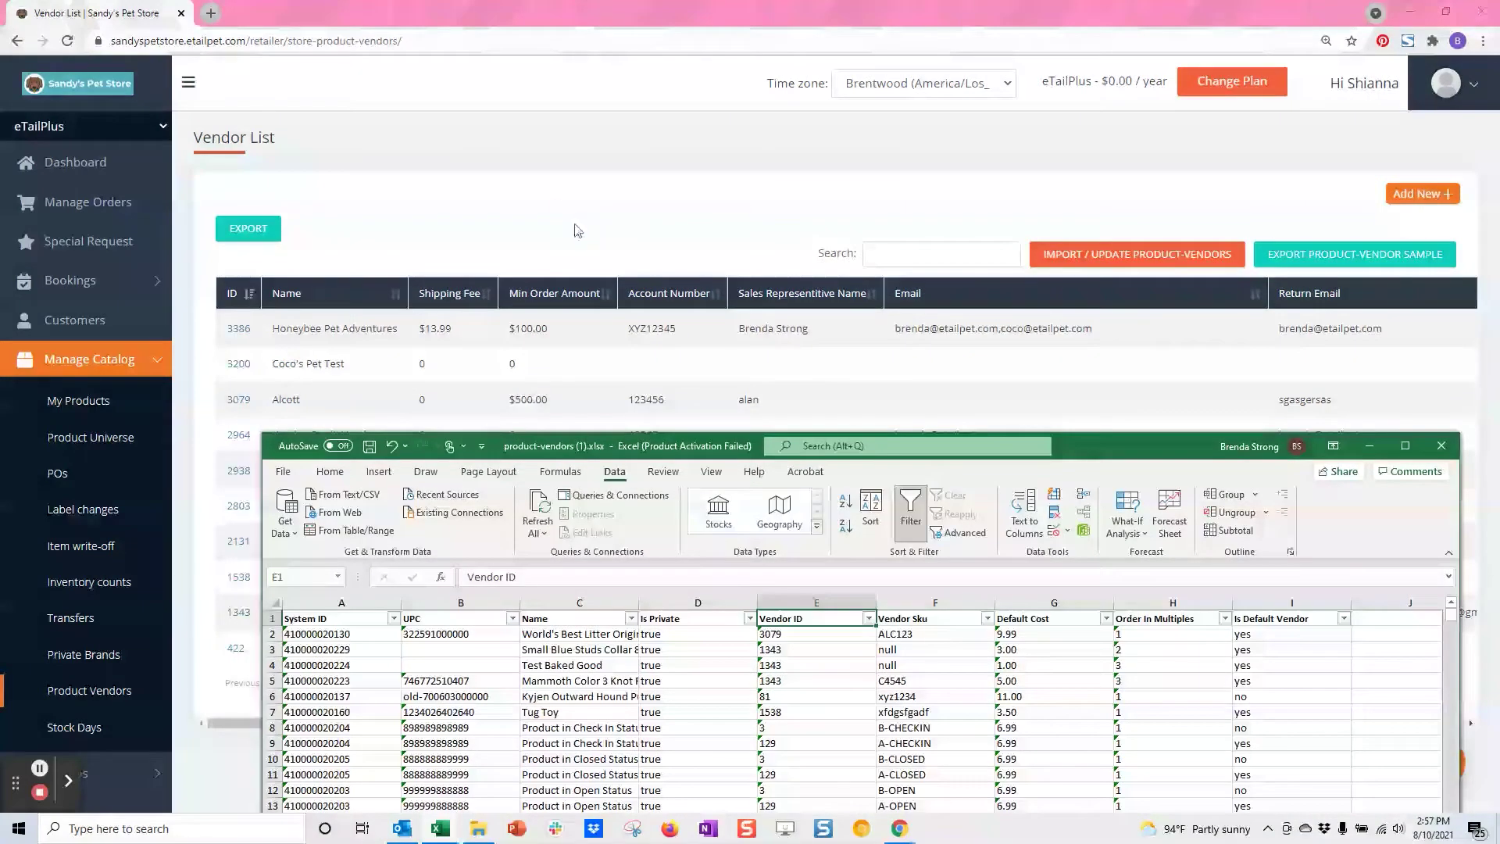
left_click(593, 235)
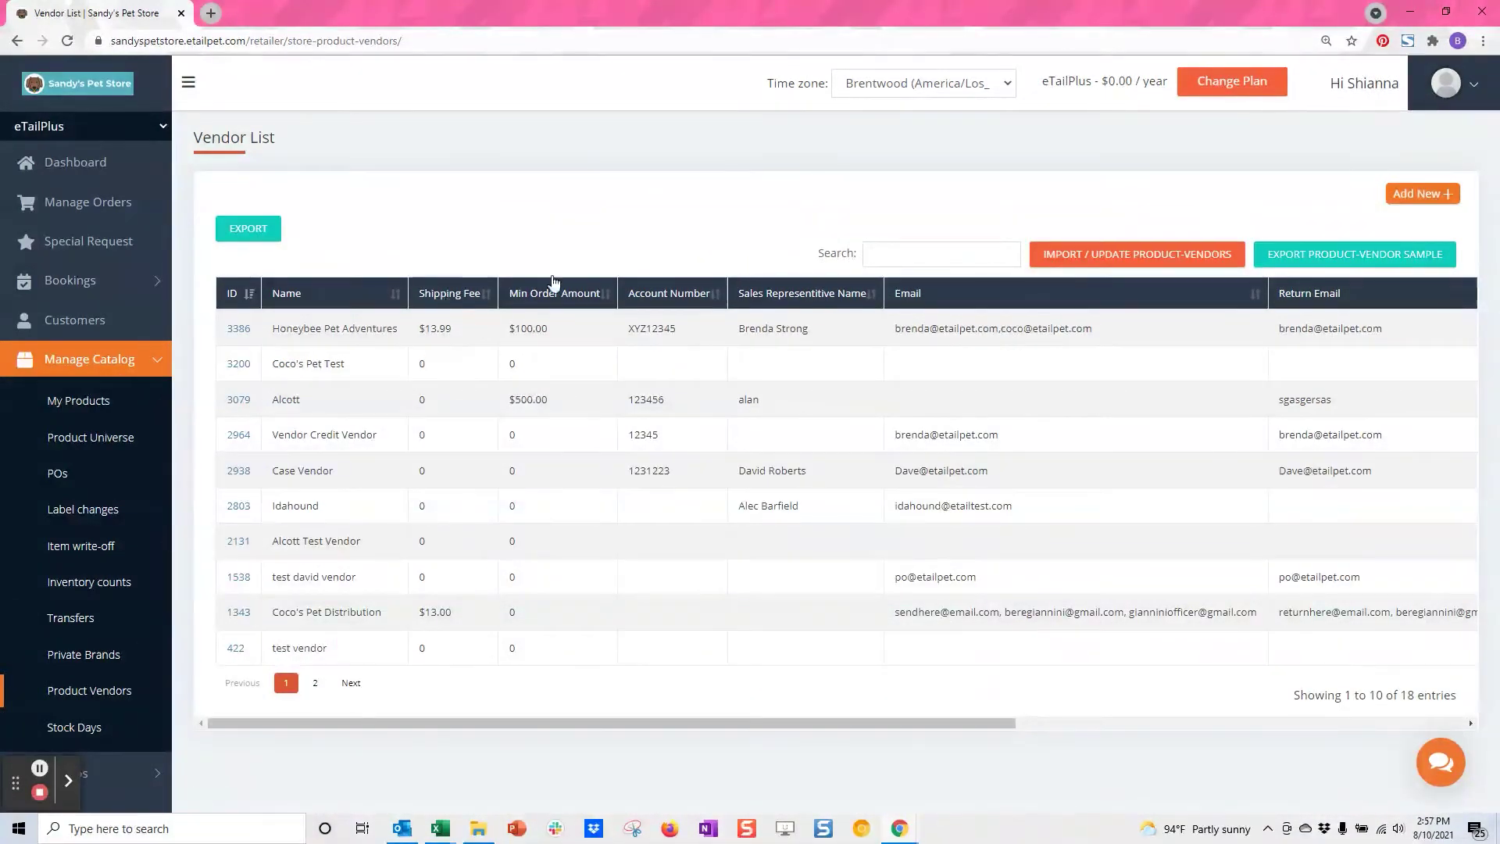
left_click(954, 244)
type("hone")
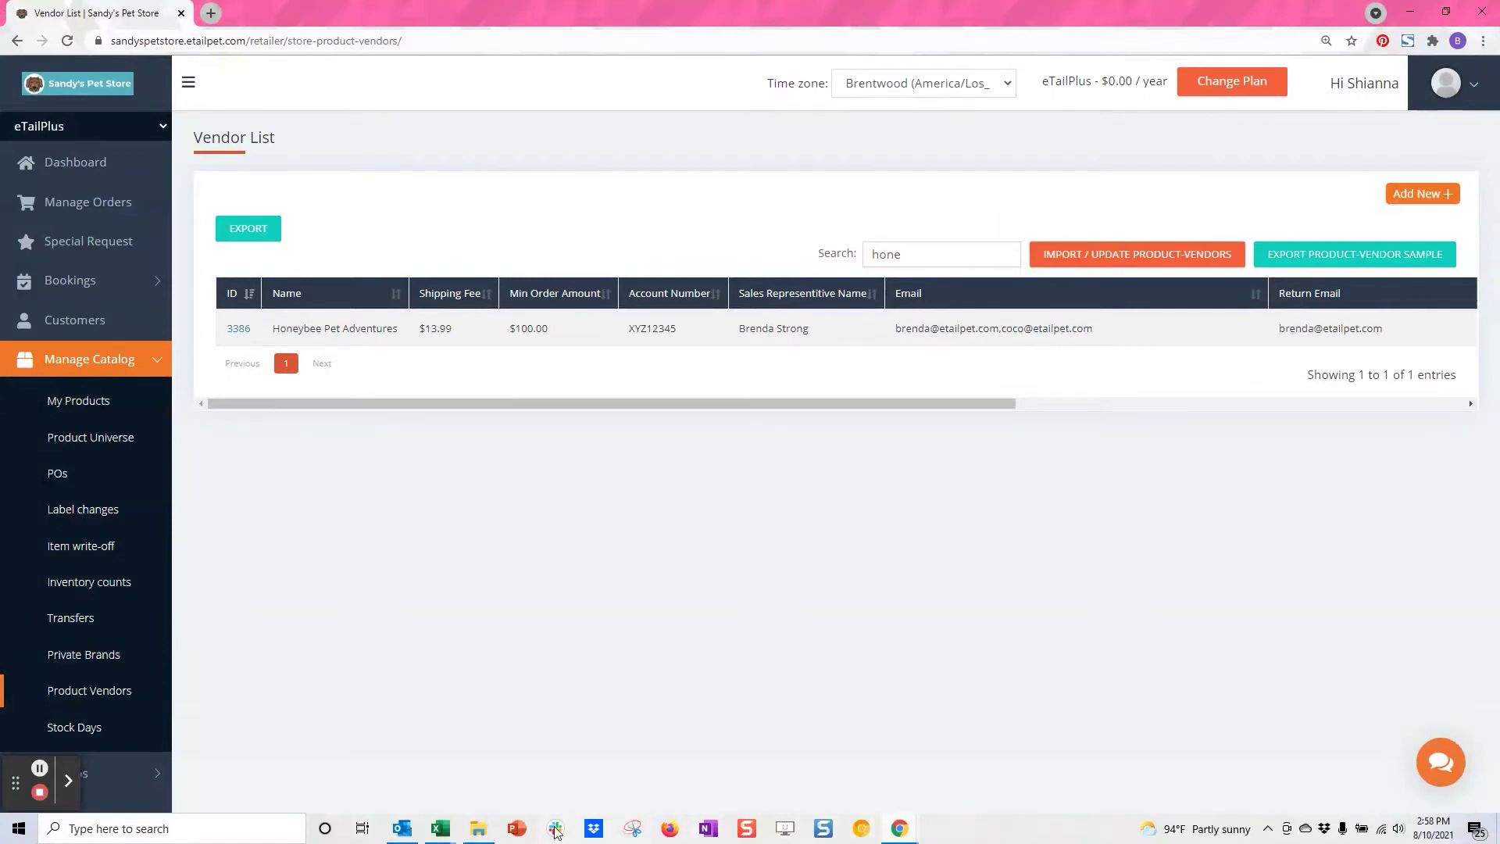
Step: Switch back to Excel and filter the Cost Worksheet's Vendor ID column to show only vendor 3386
mouse_move(440, 829)
left_click(611, 768)
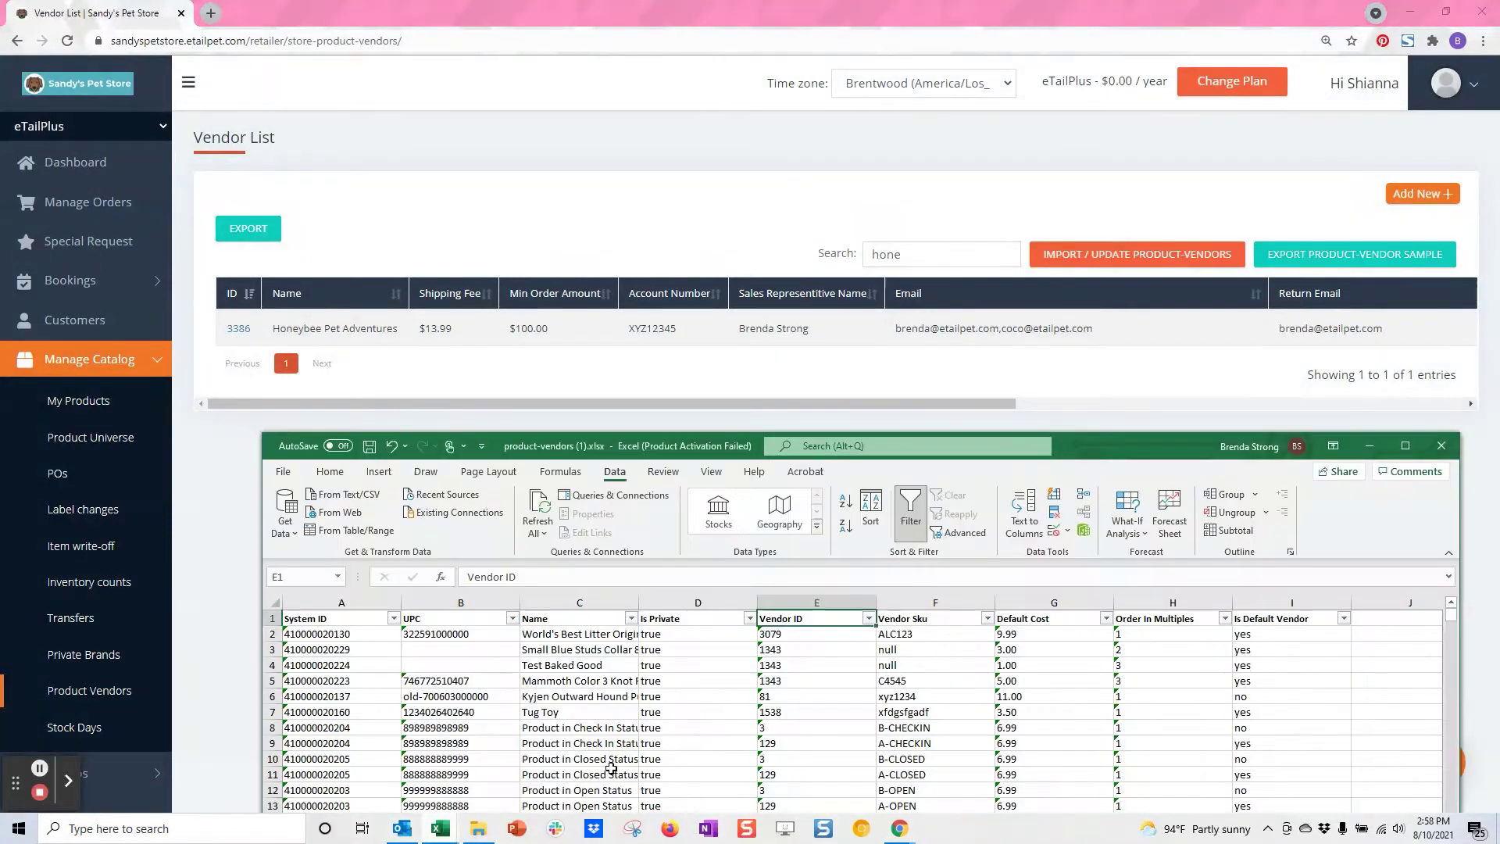
left_click_drag(1118, 446, 1010, 107)
left_click(772, 279)
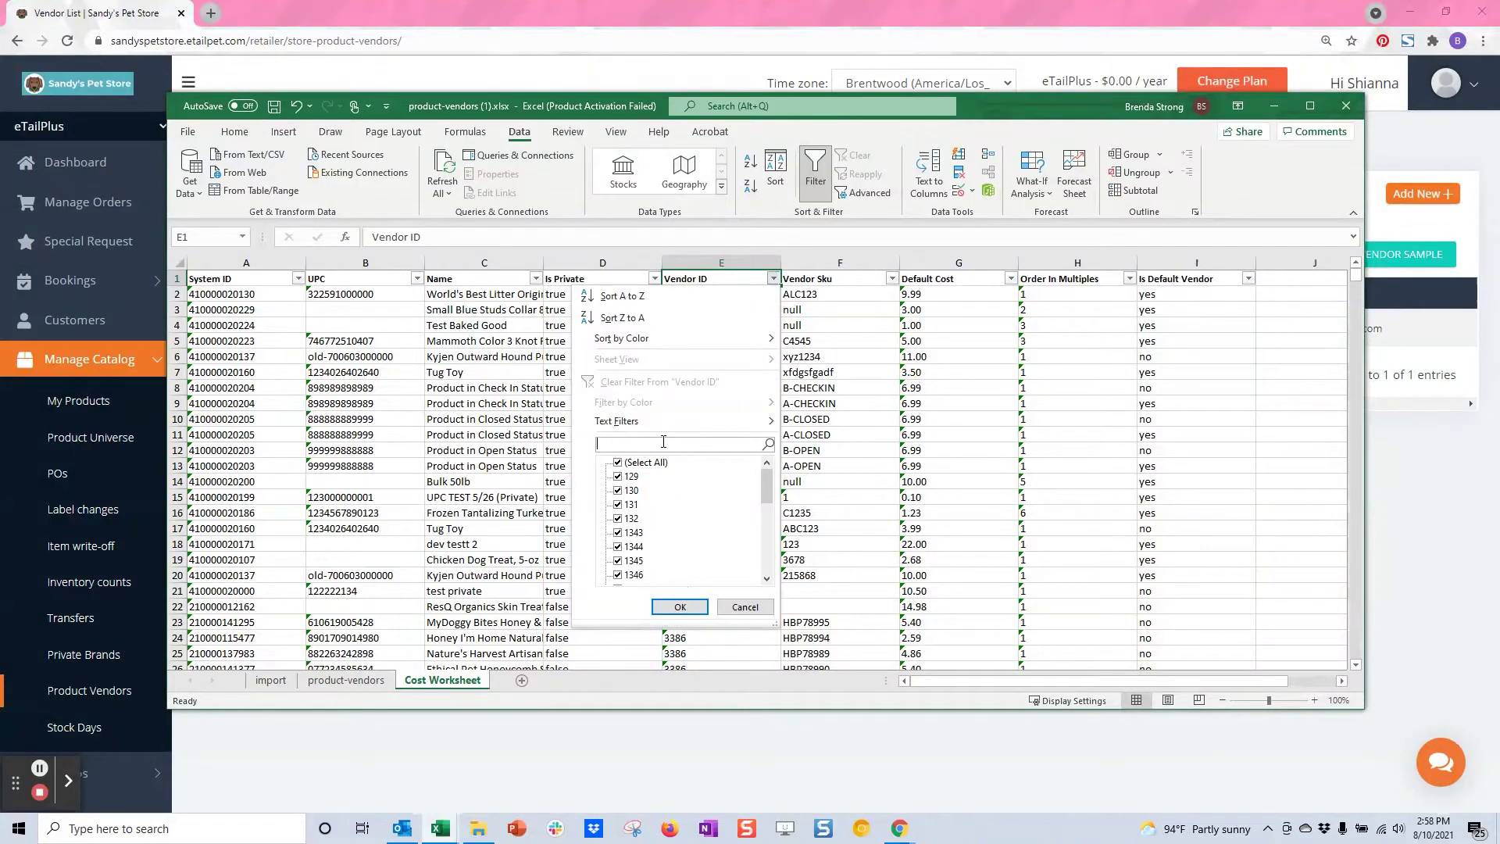
type("3386")
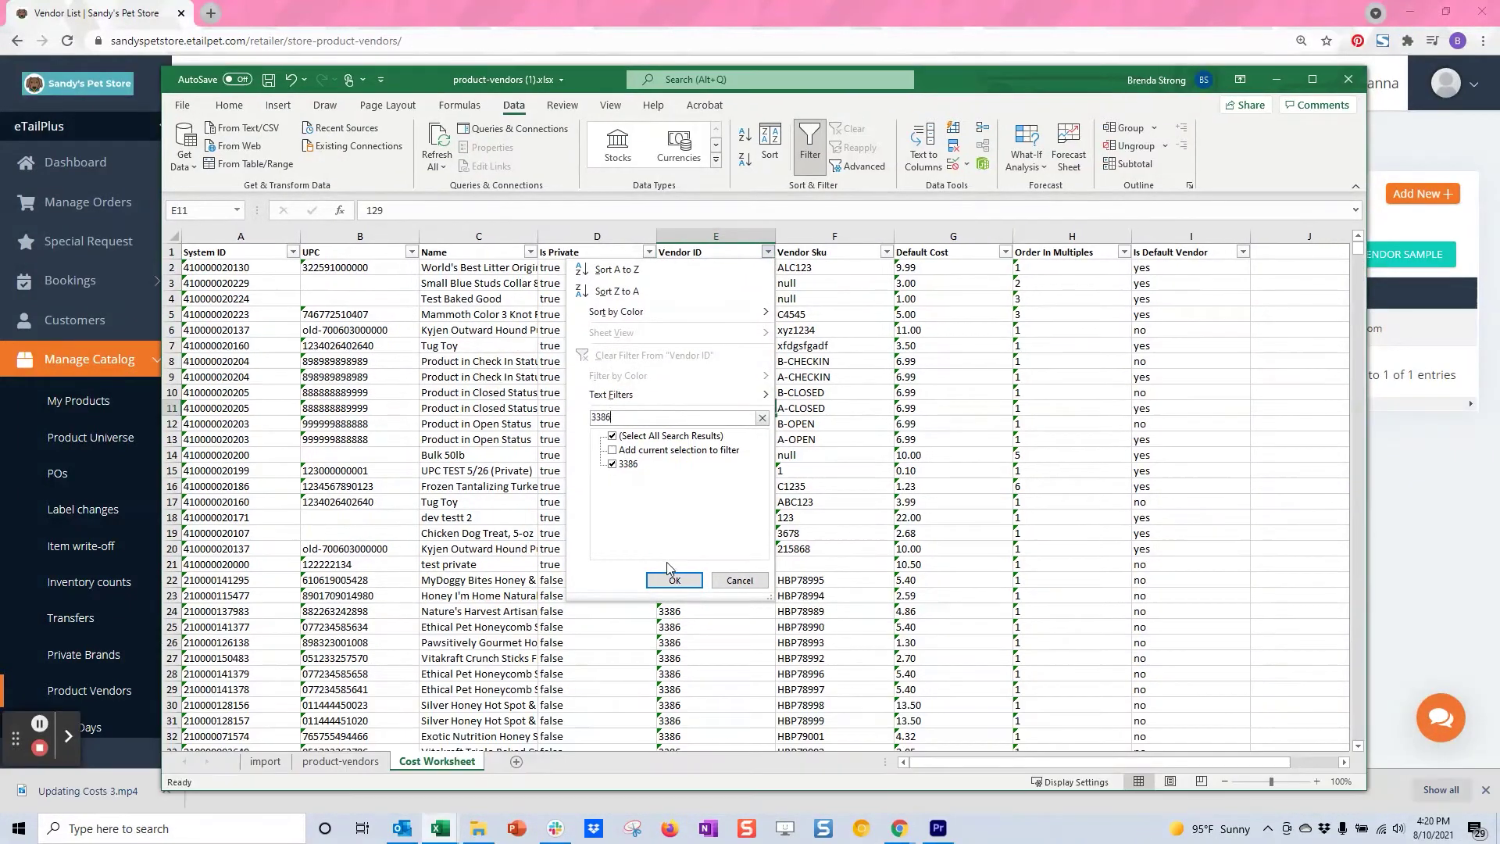
left_click(672, 579)
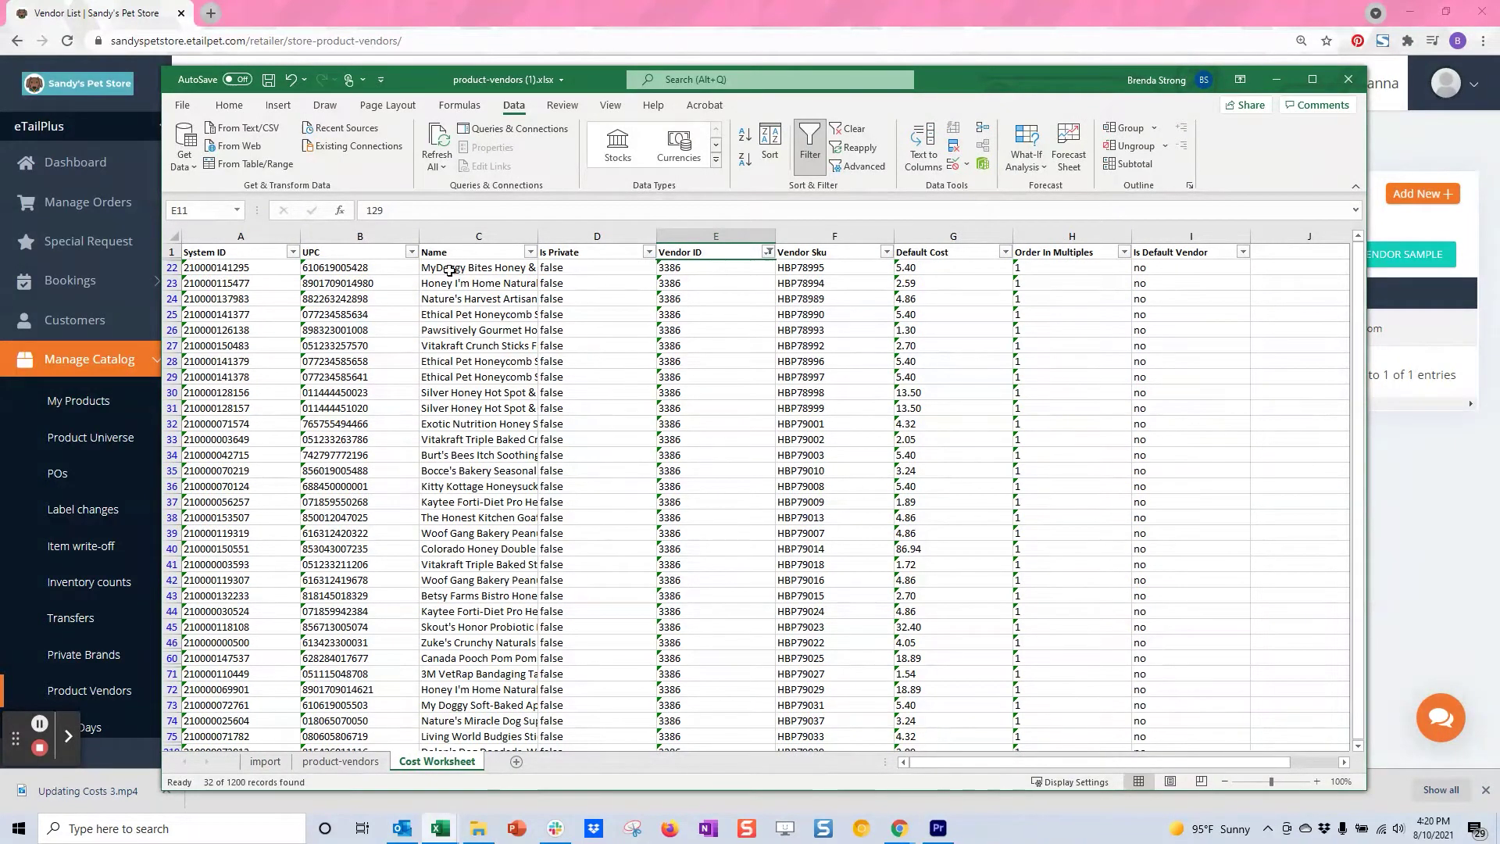
Step: Delete the Is Private and Is Default Vendor columns from the Cost Worksheet
left_click(577, 234)
key("ctrl+minus")
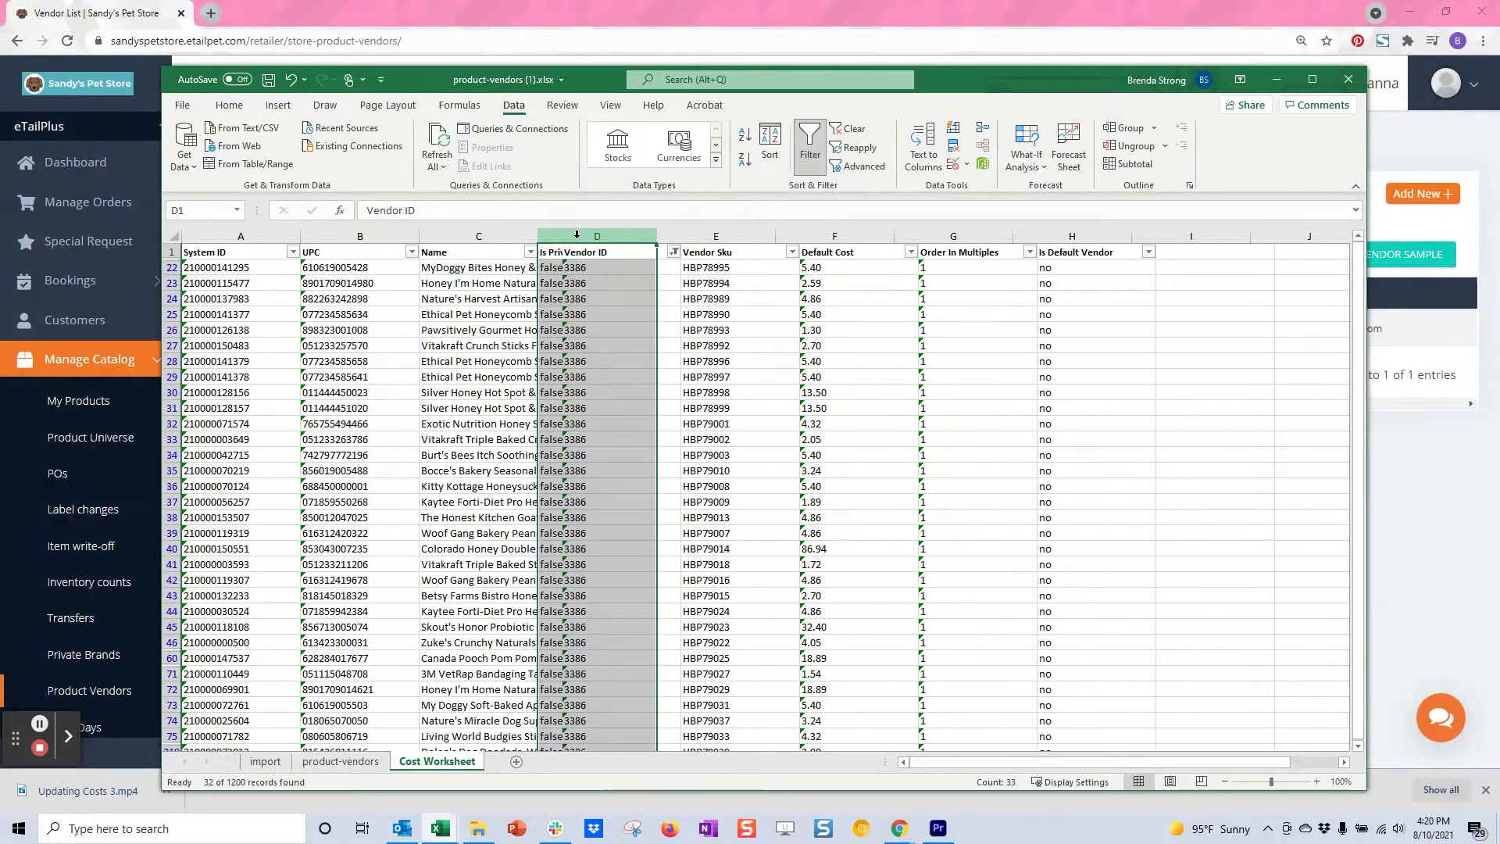
left_click(1073, 237)
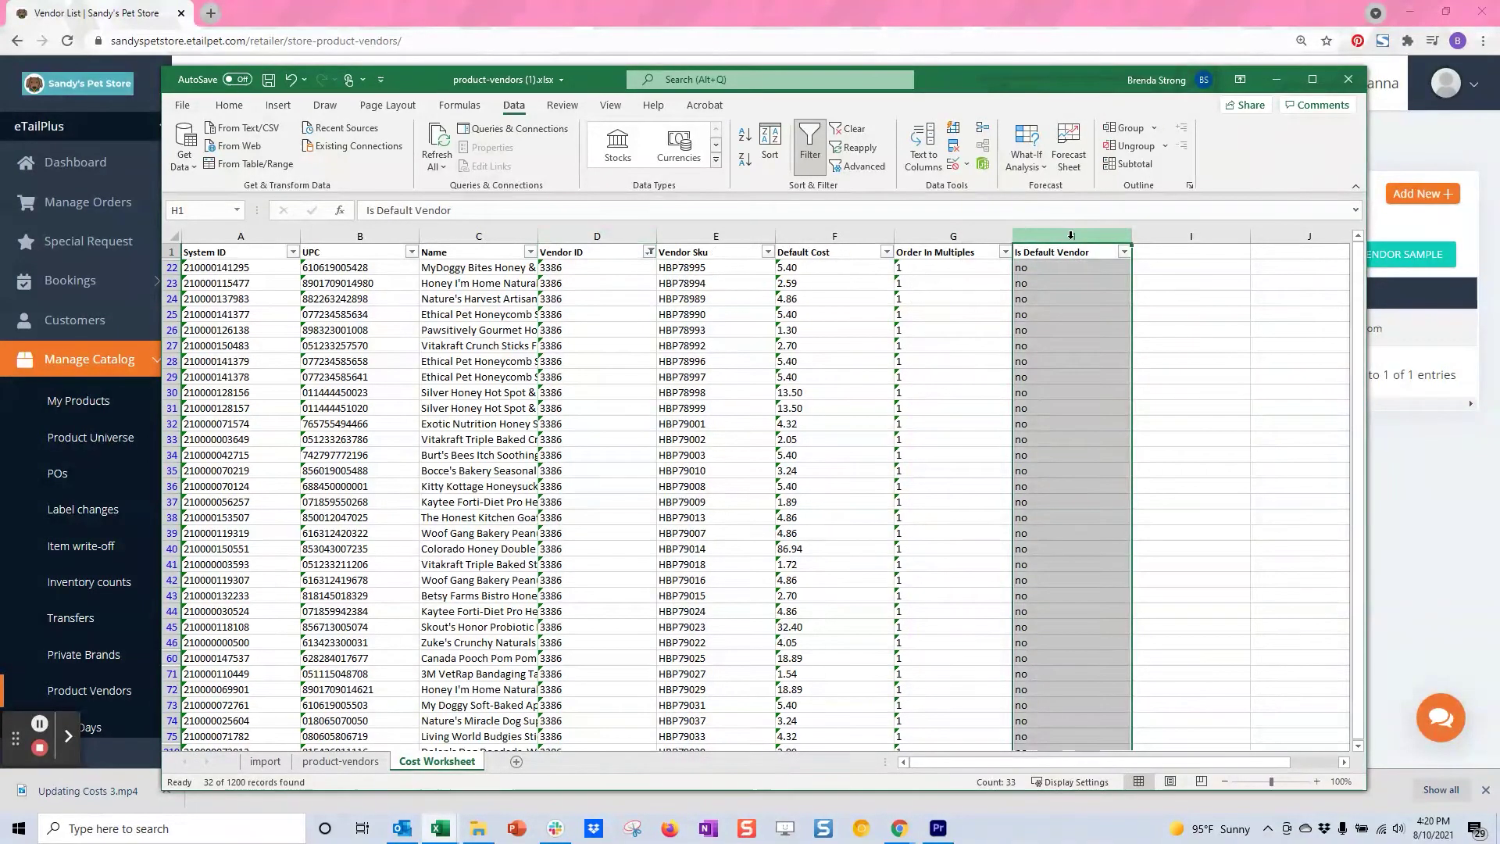
key("ctrl+minus")
left_click(972, 421)
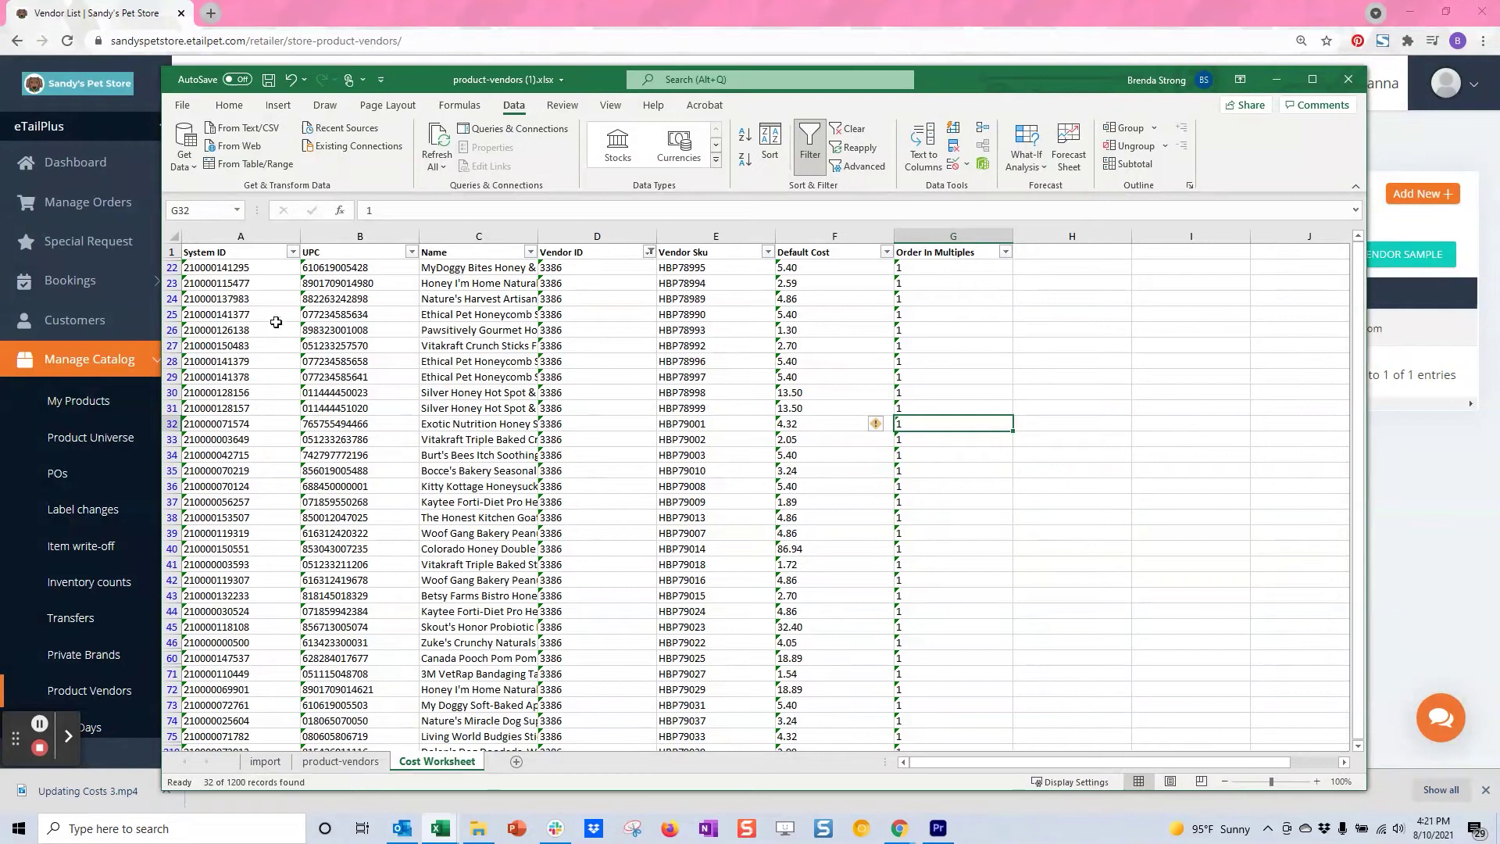
left_click(317, 267)
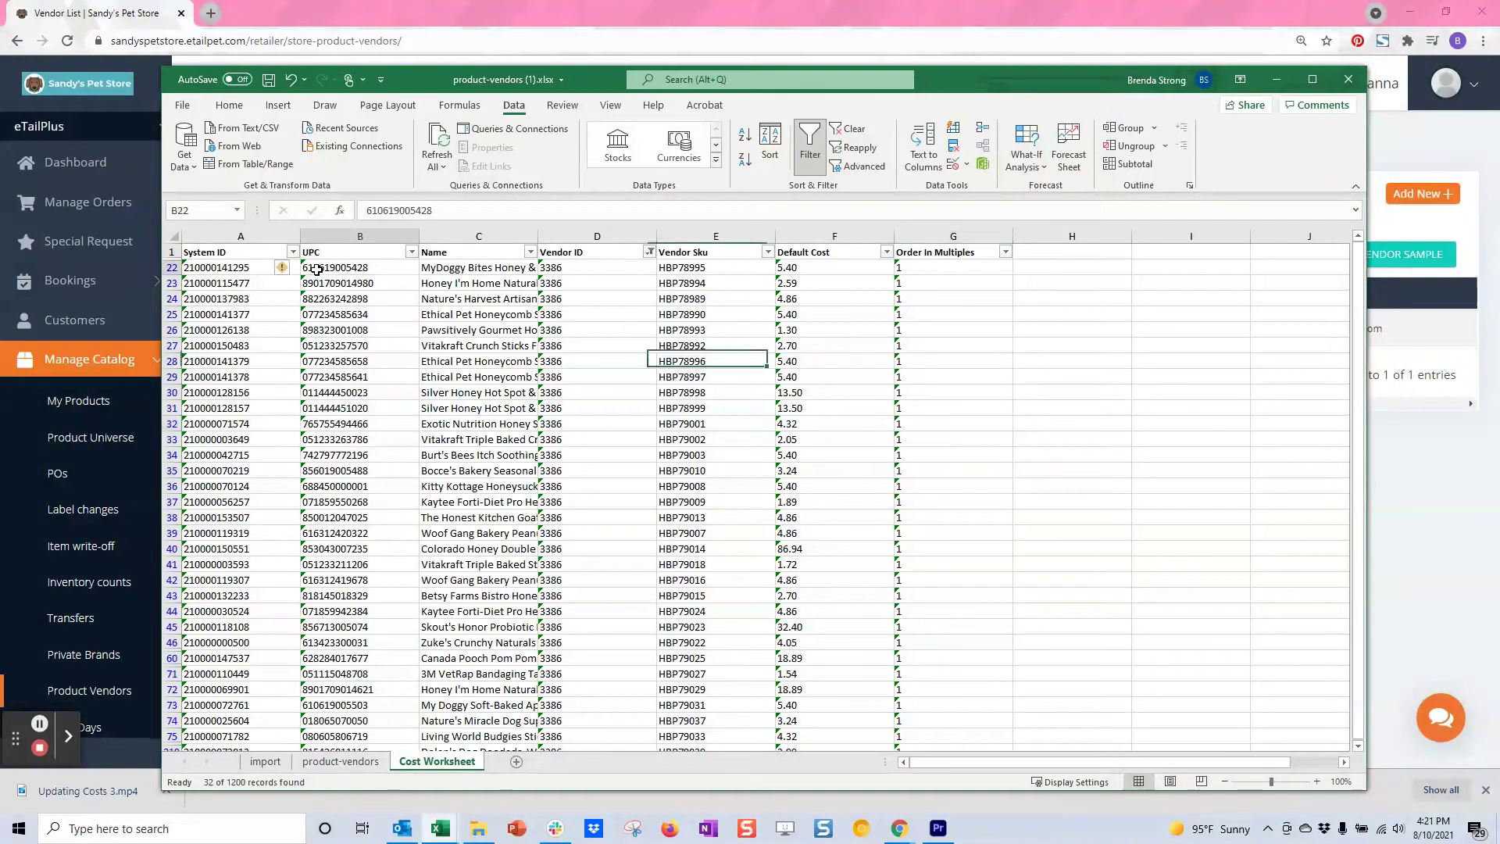
left_click(690, 270)
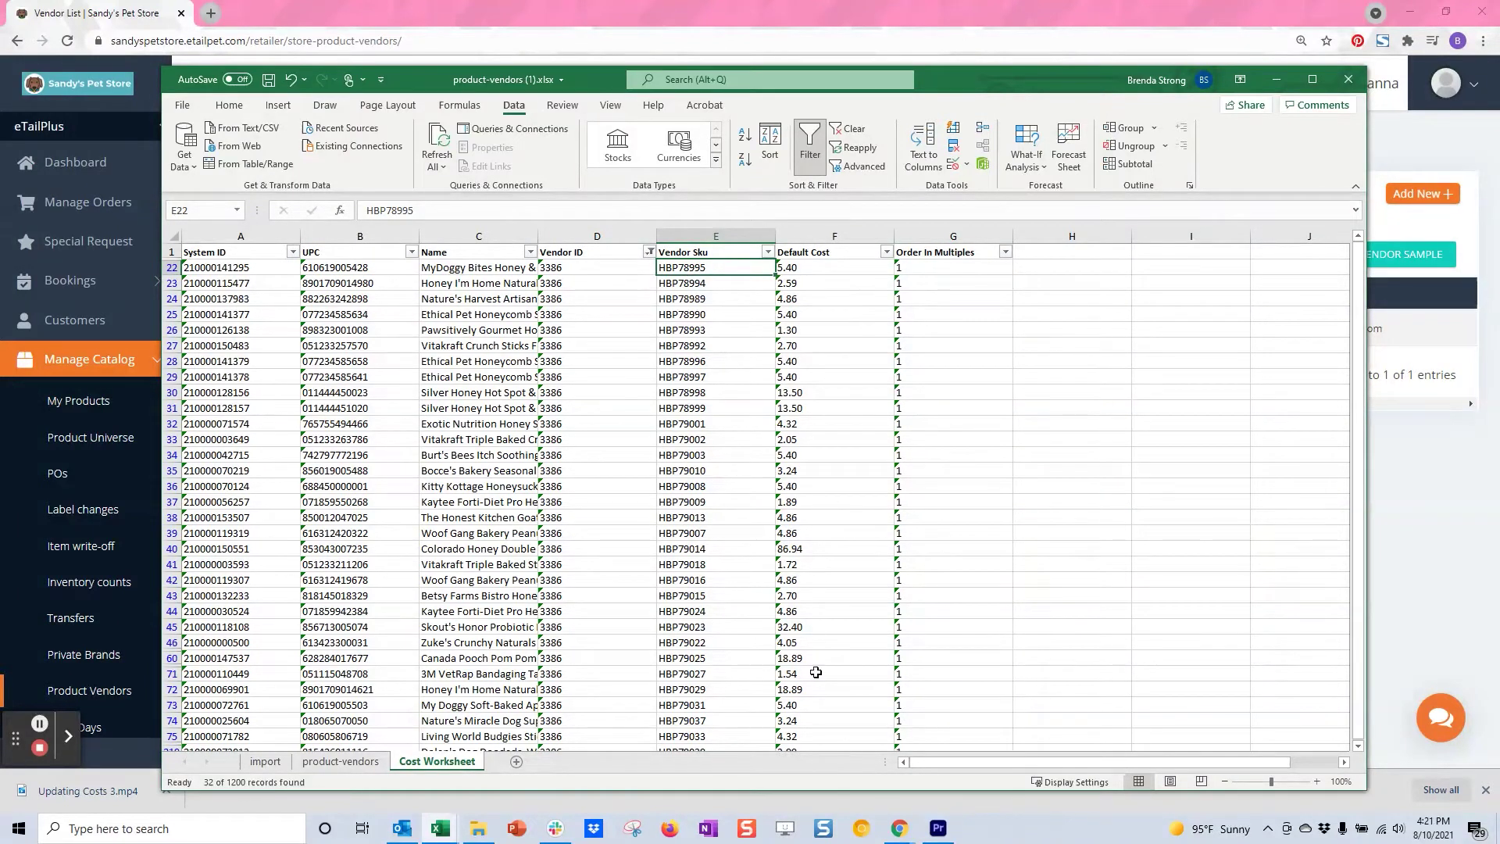
Step: Insert a blank column before Order In Multiples in the Cost Worksheet
left_click(923, 236)
right_click(924, 236)
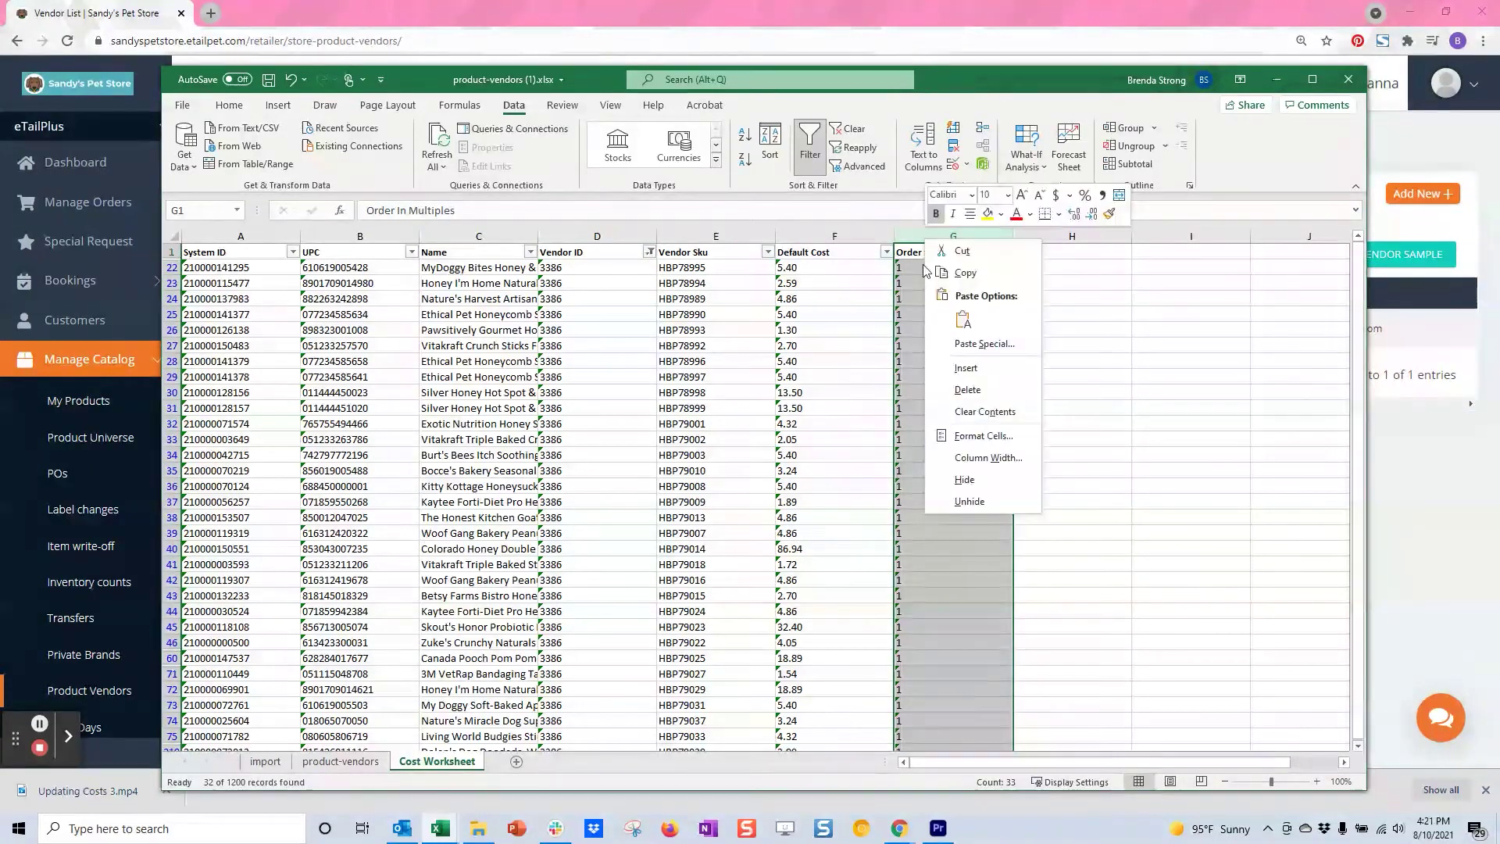
left_click(972, 370)
Step: Rename the Default Cost header to "Old Cost" and enter "New Cost" as the header of the blank column beside it
left_click(815, 251)
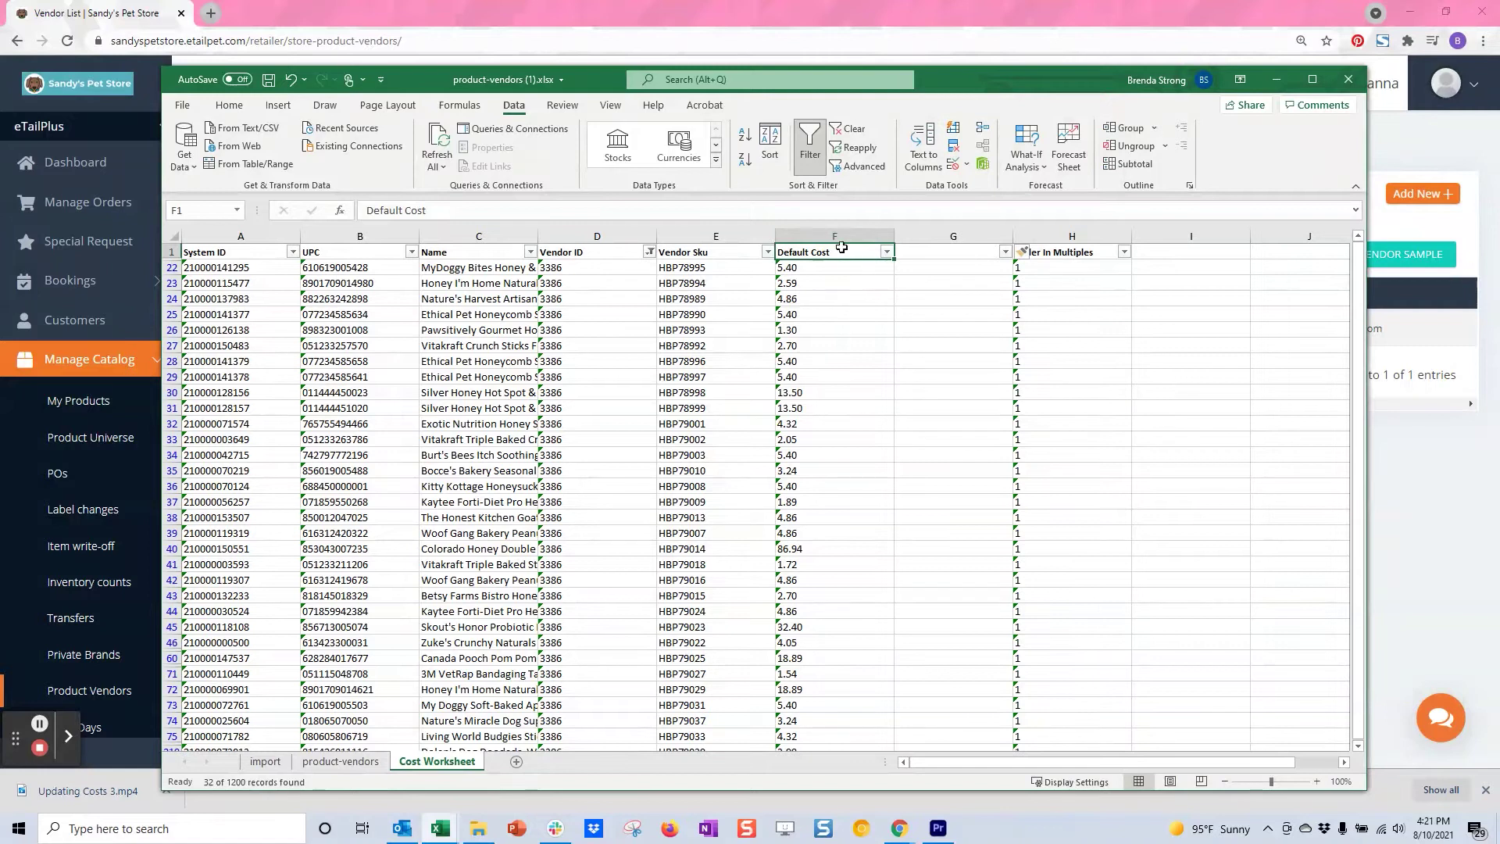
type("Old Cost")
left_click(956, 247)
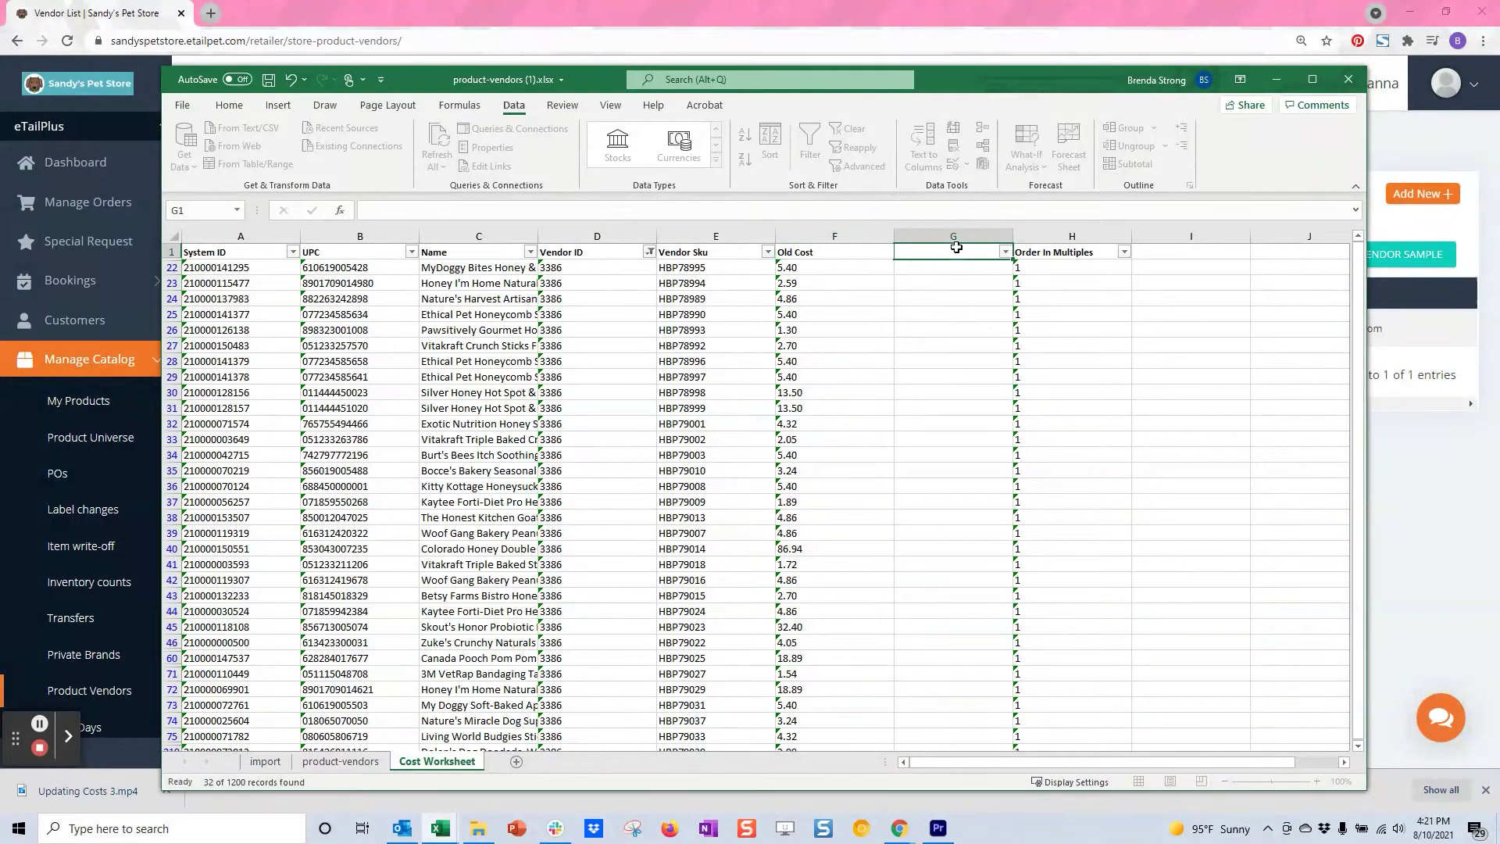
type("New Cost")
left_click(930, 360)
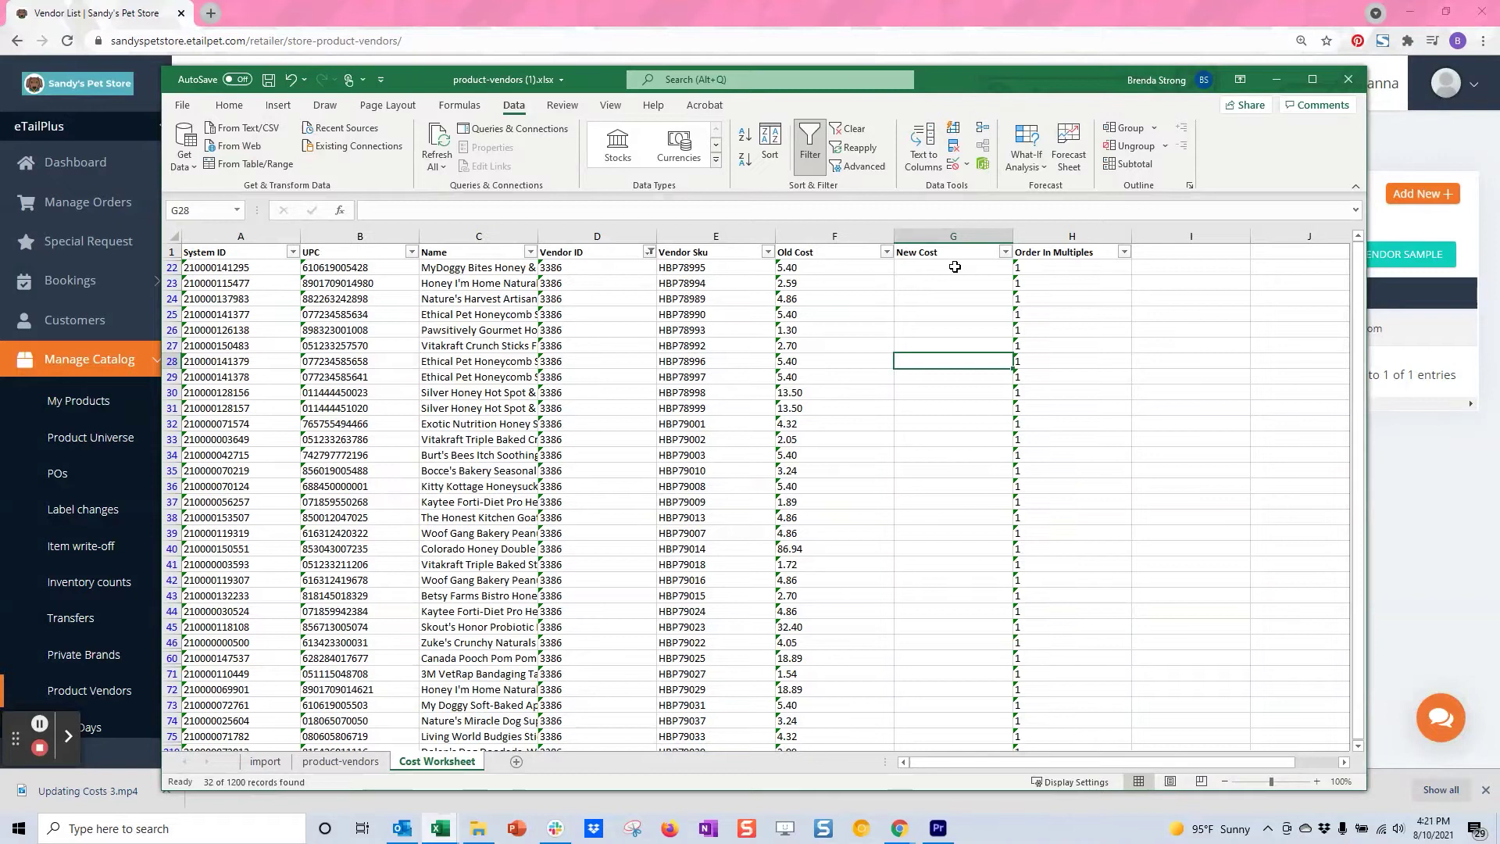
Step: Begin an XLOOKUP formula in New Cost cell G22, using the UPC in B22 as the lookup value
left_click(951, 268)
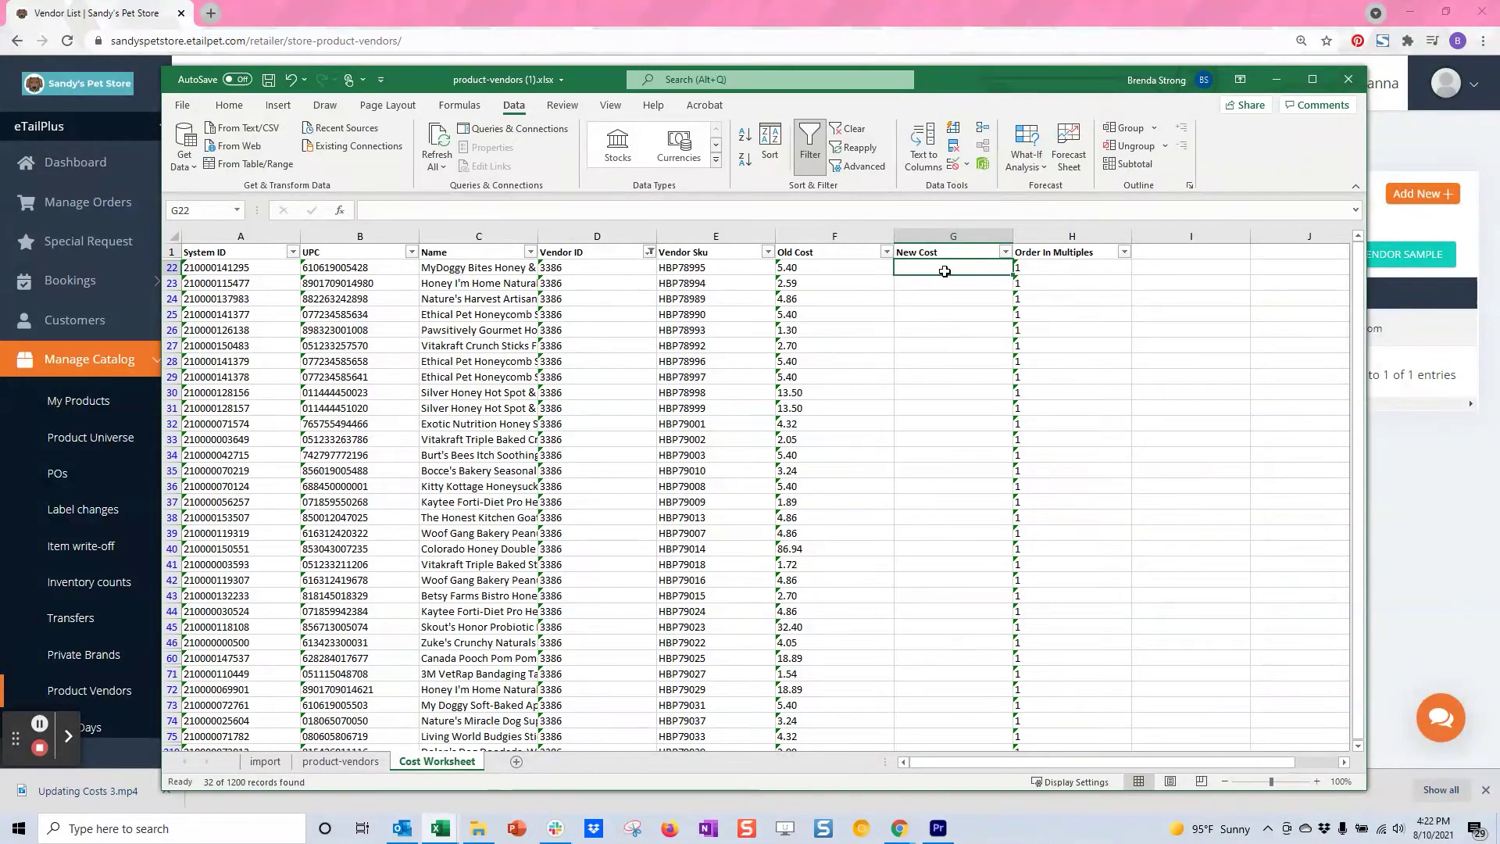
type("=")
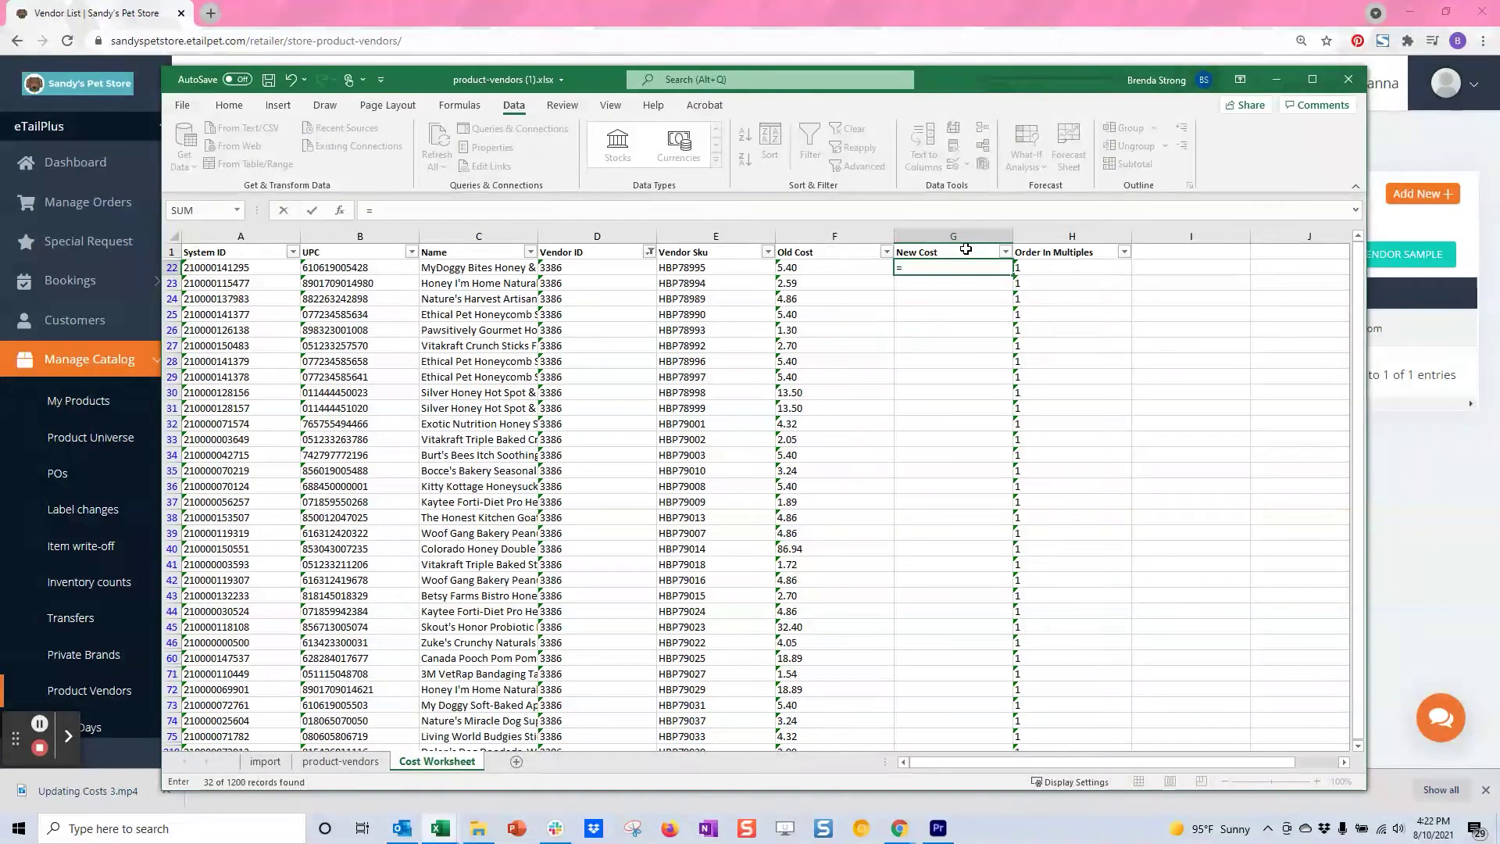
type("xlook")
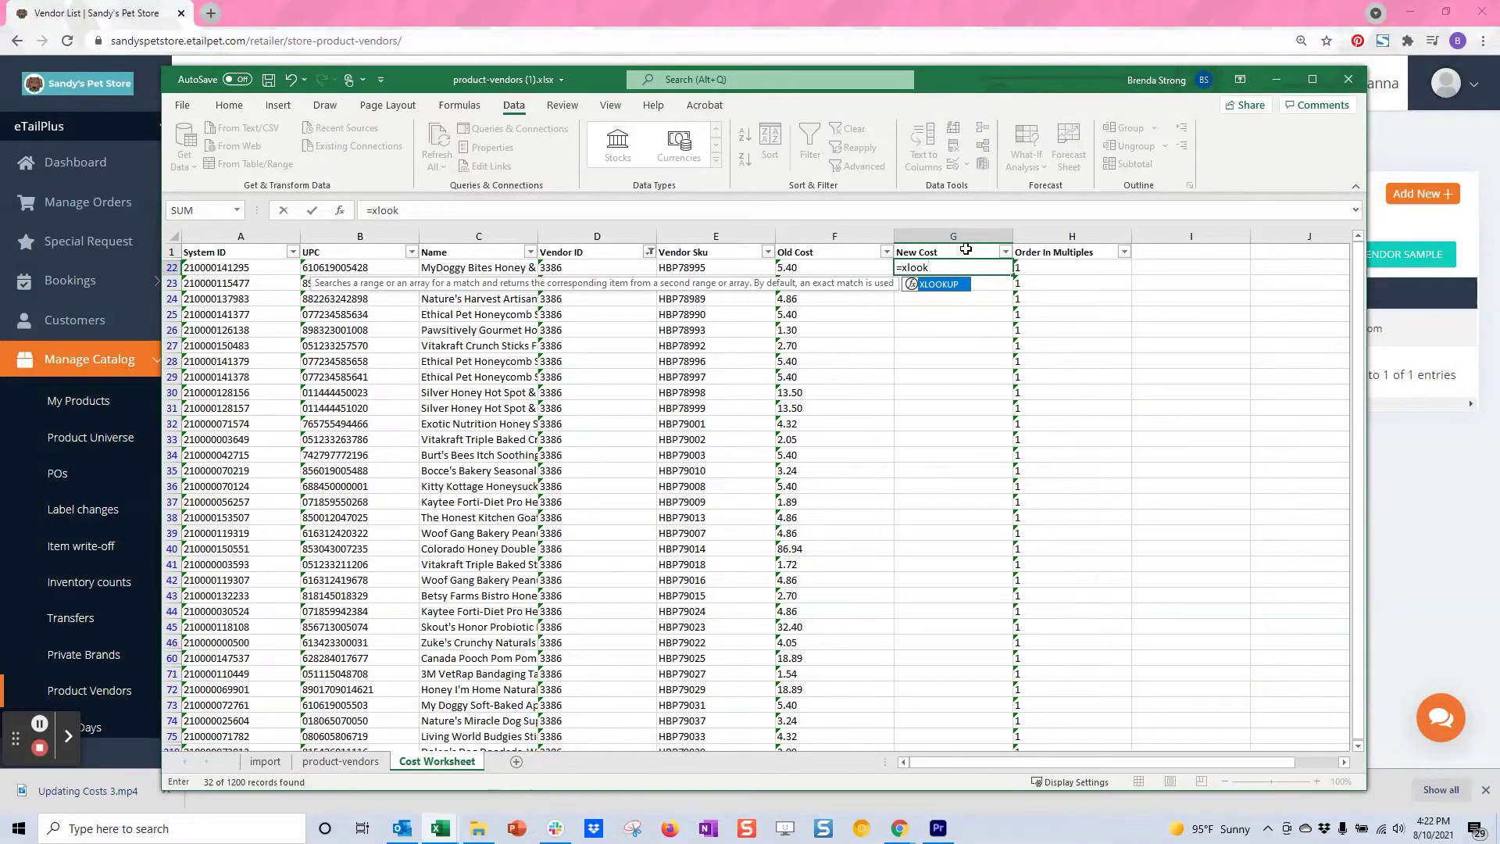
type("up(")
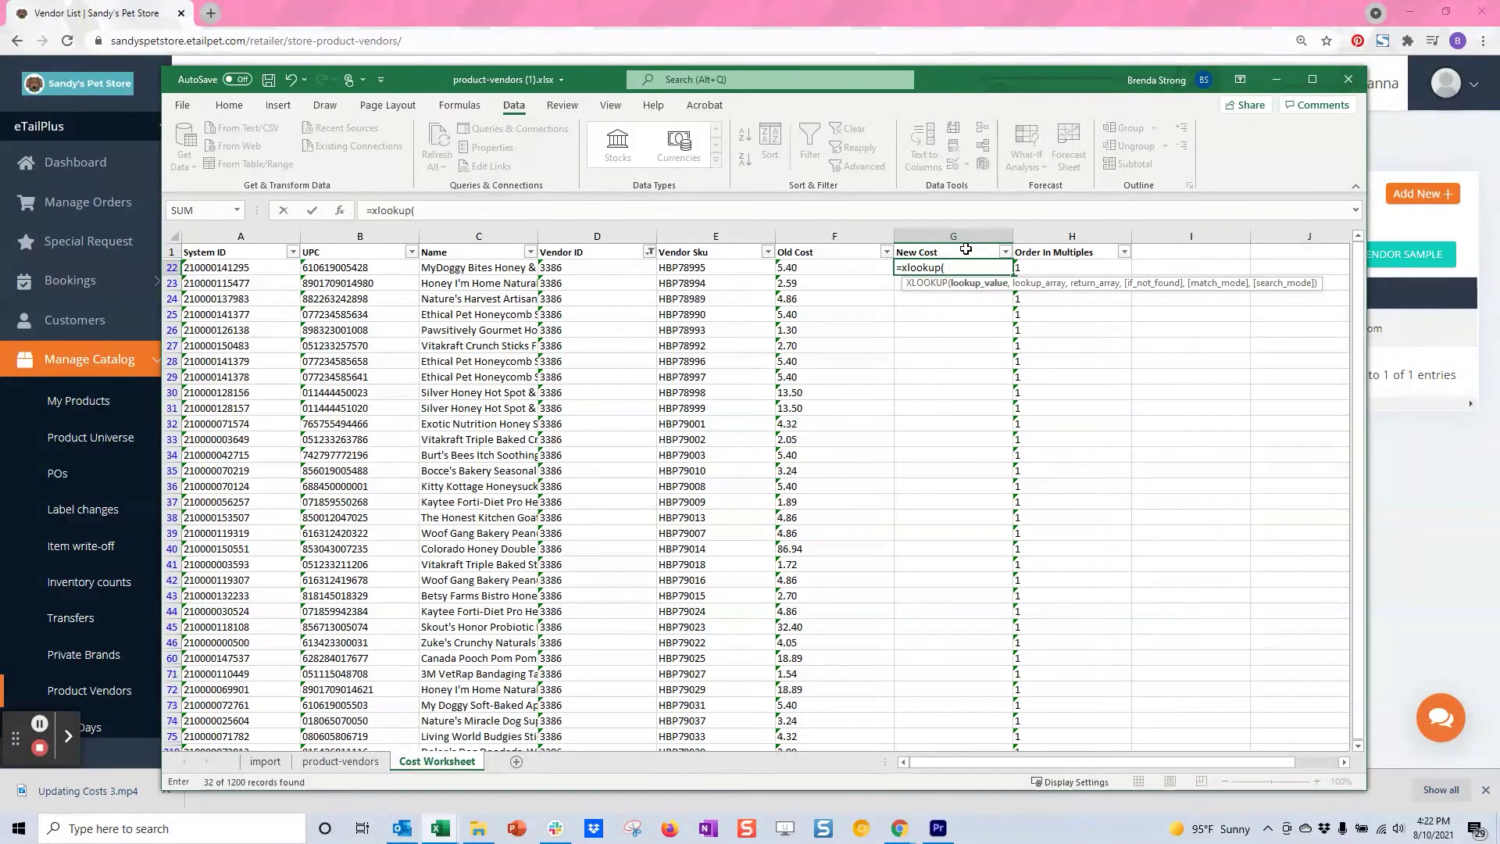
left_click(340, 269)
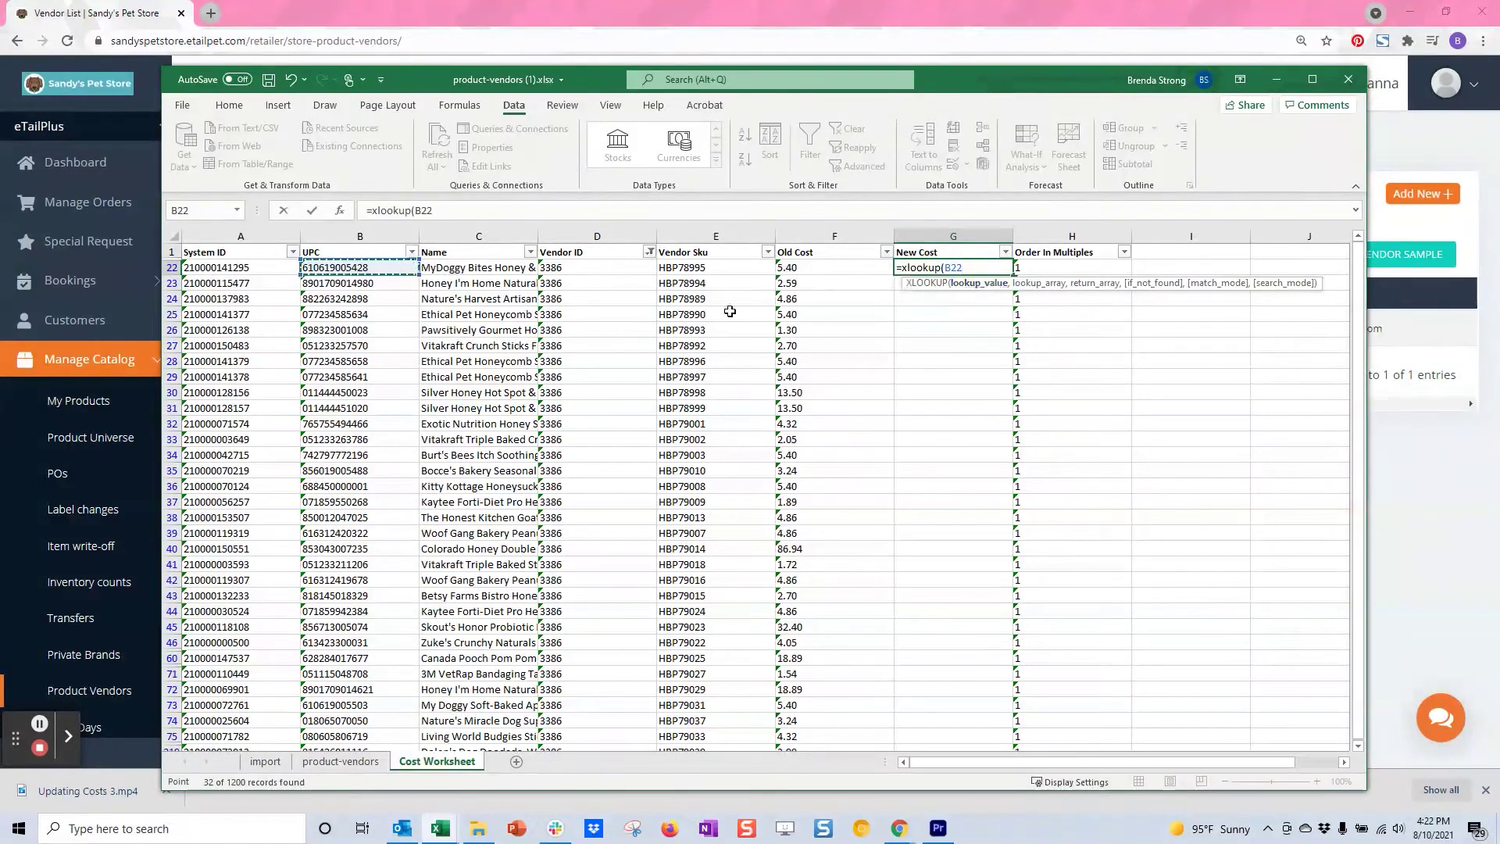
left_click(472, 204)
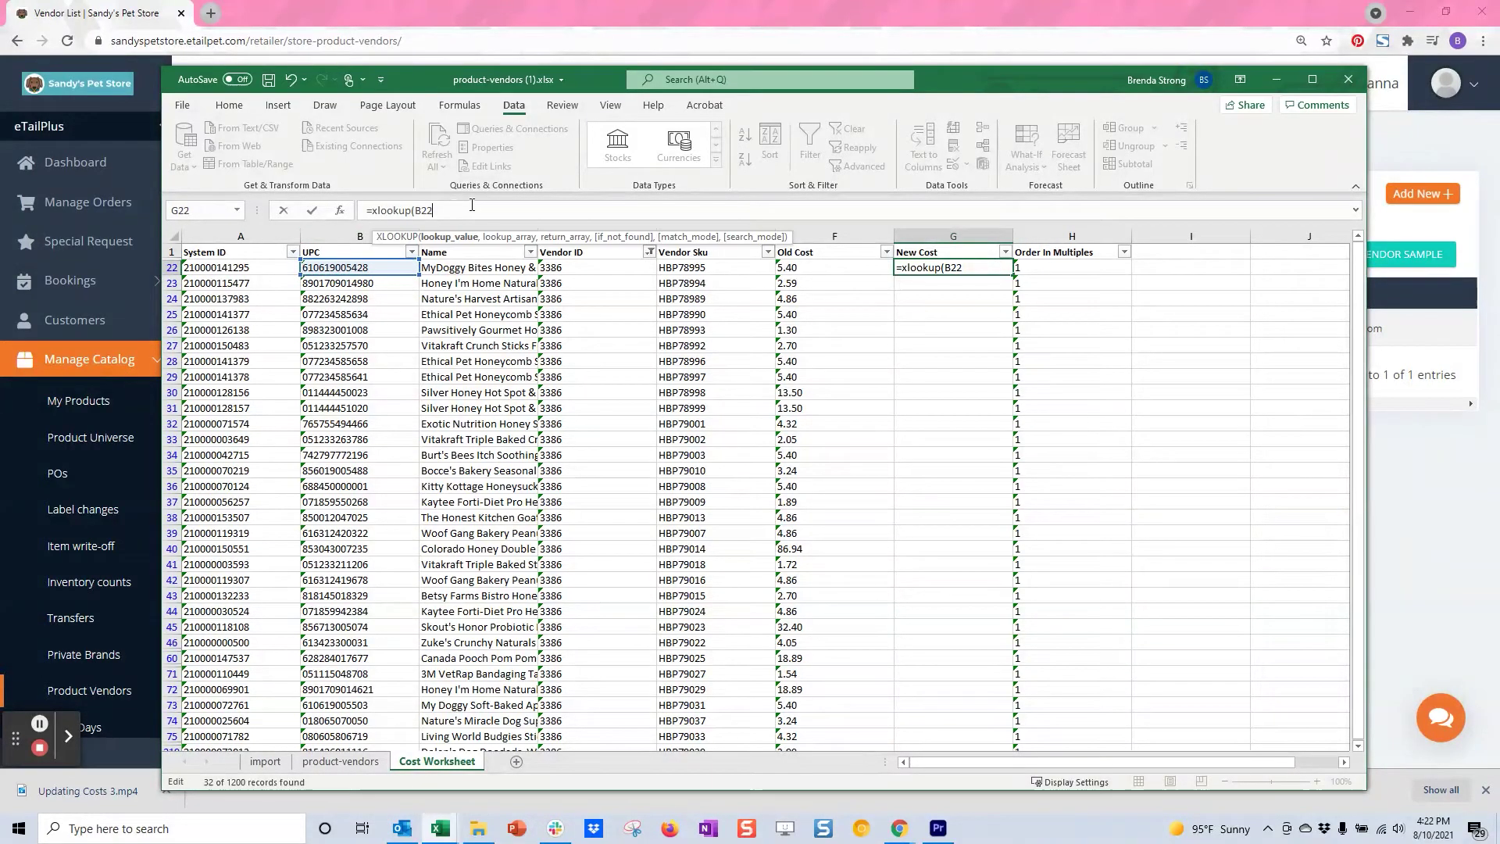
type(",")
Step: Complete the XLOOKUP with catalog.xlsx Sheet1 column A as the lookup array and column C as the return array
key("ctrl+Tab")
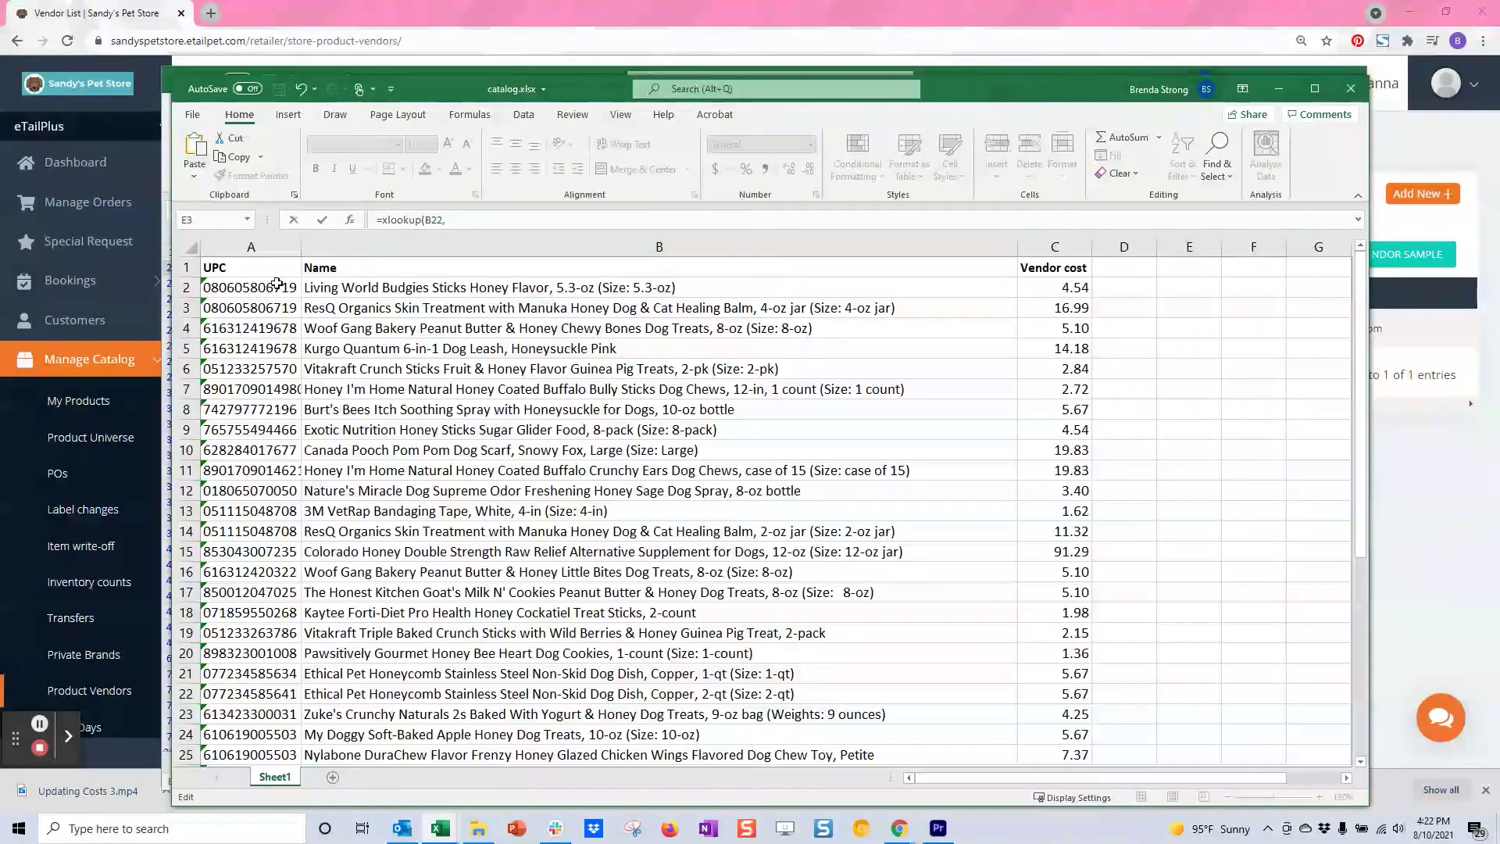
left_click(250, 246)
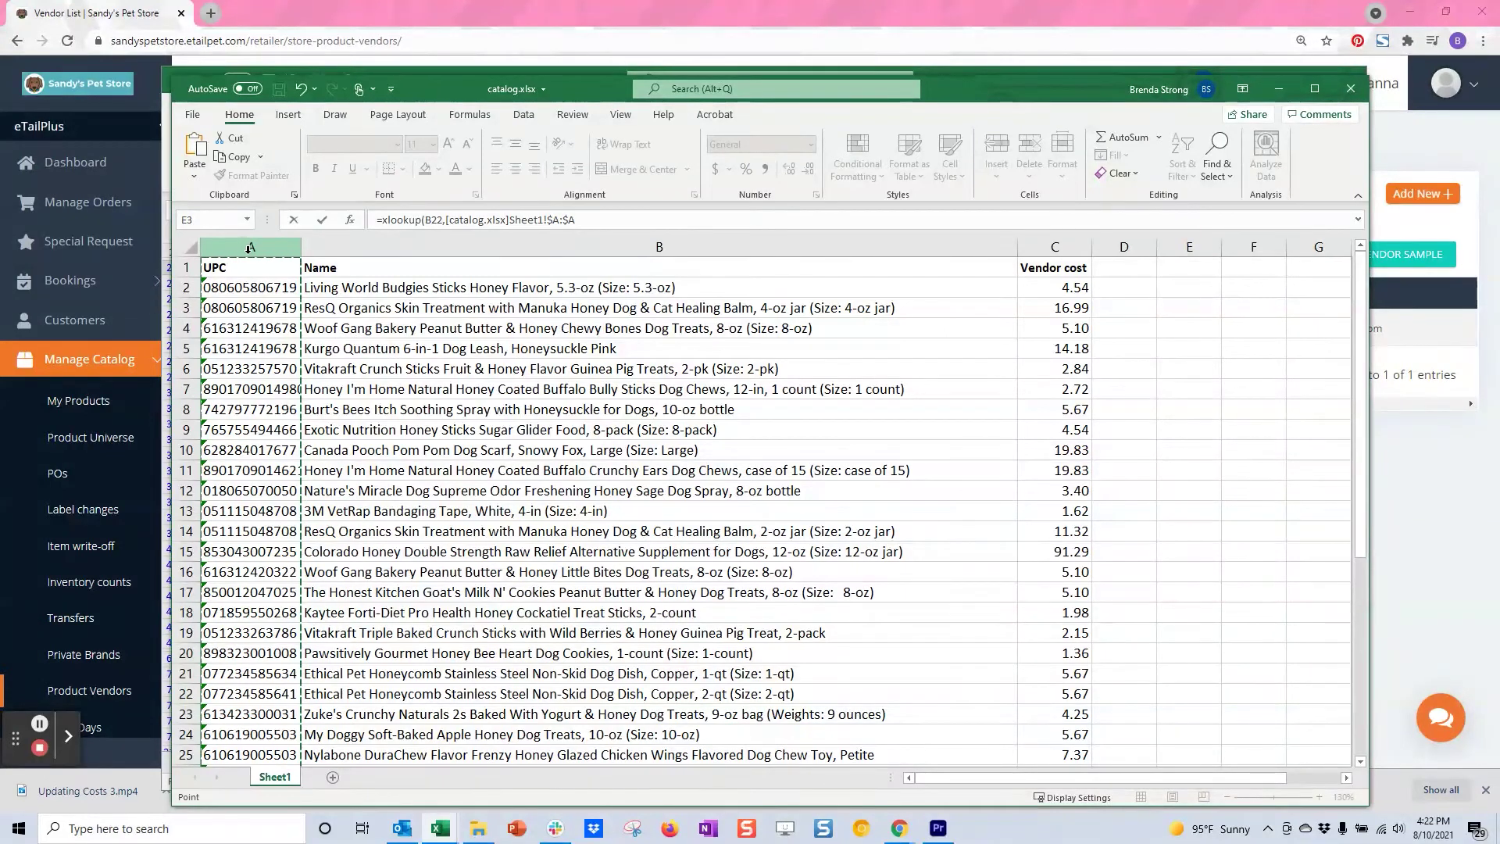
type(",")
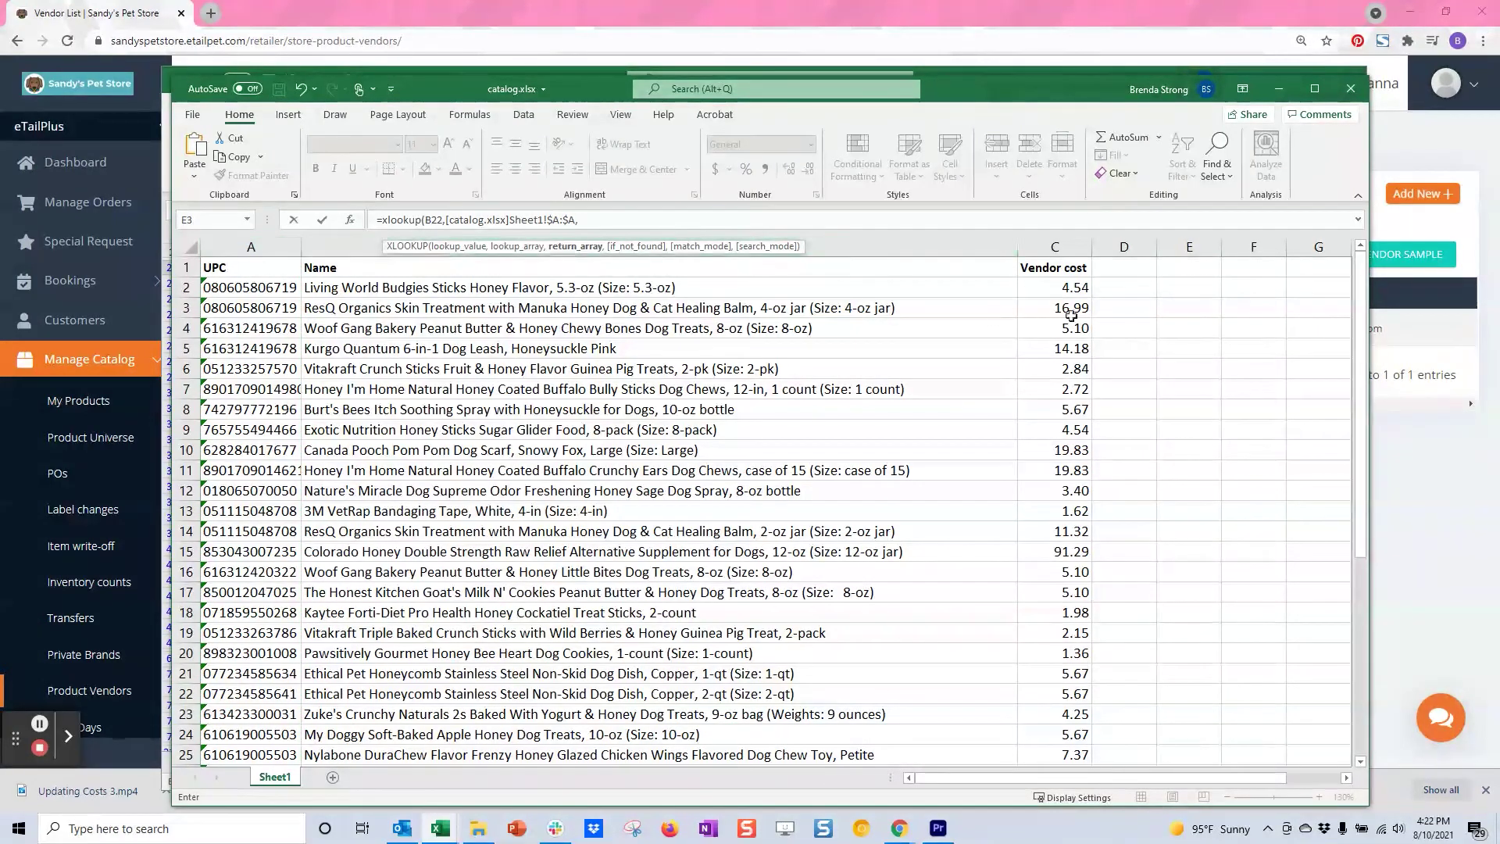
left_click(1063, 240)
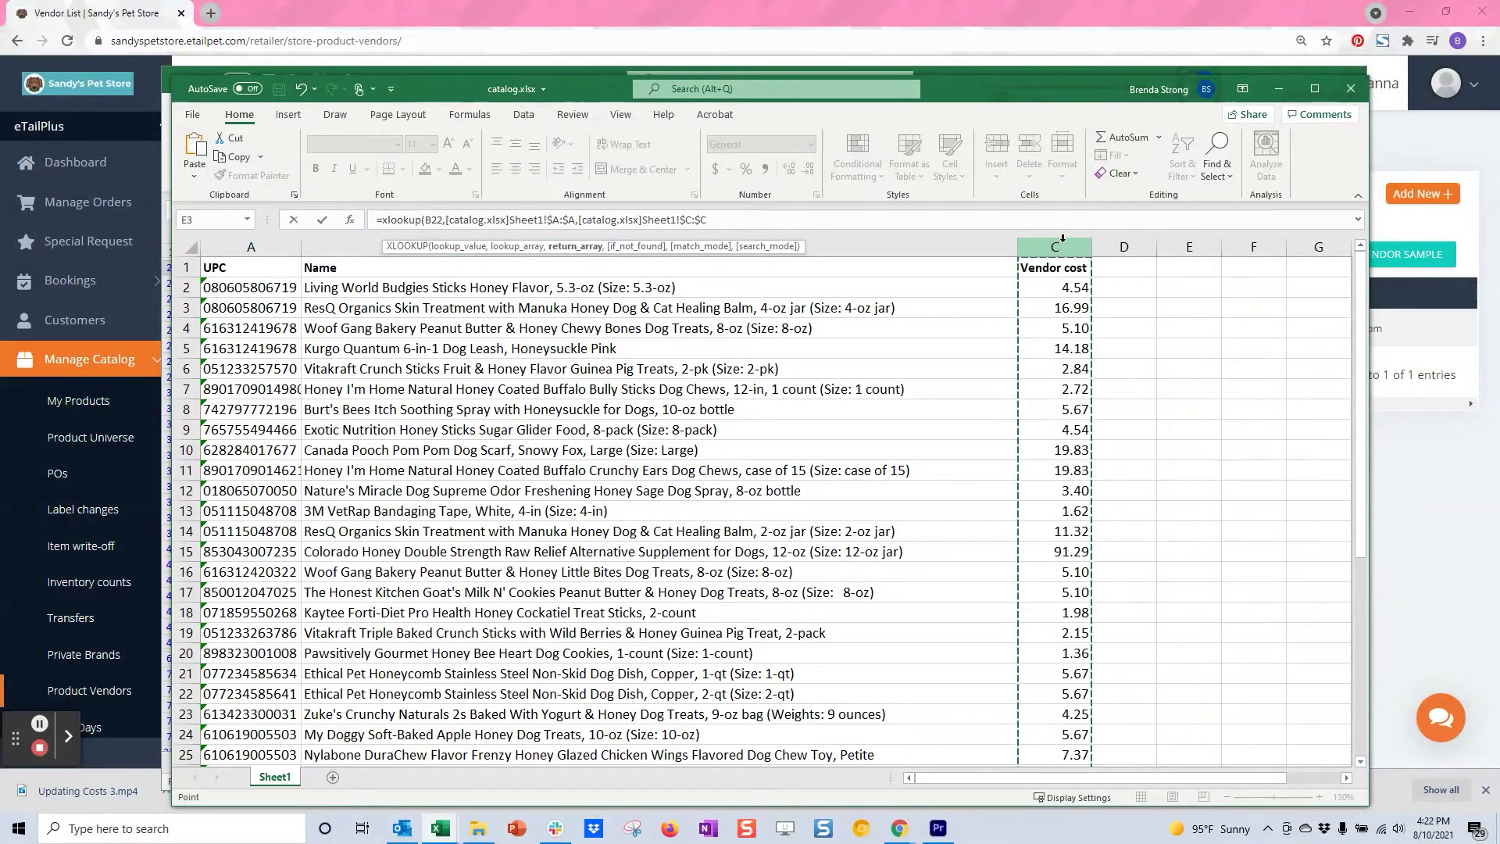
key("Return")
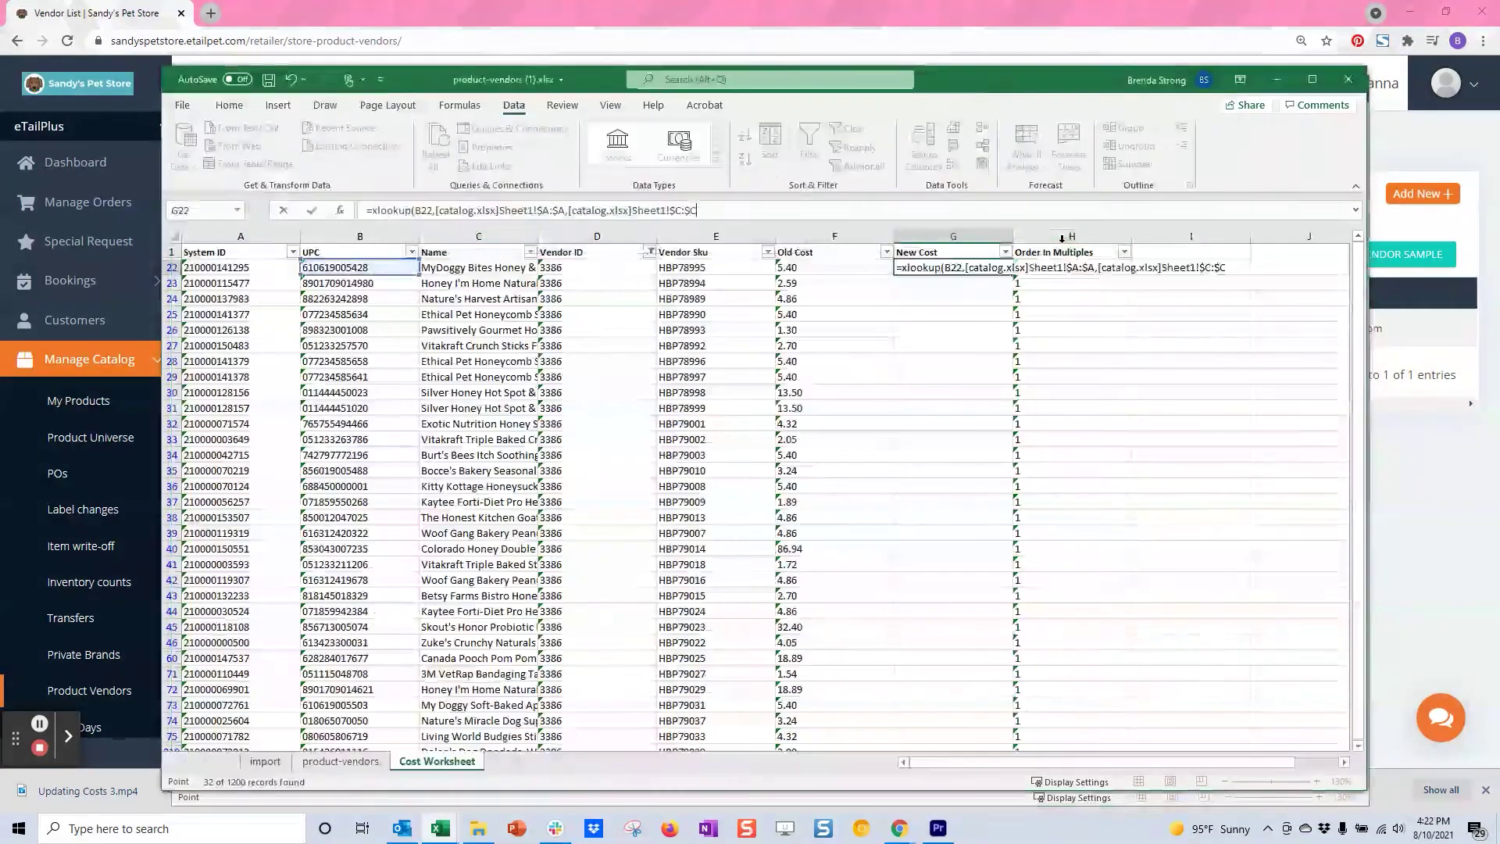
Step: Fill the G22 XLOOKUP formula down the New Cost column through all filtered rows
left_click(968, 268)
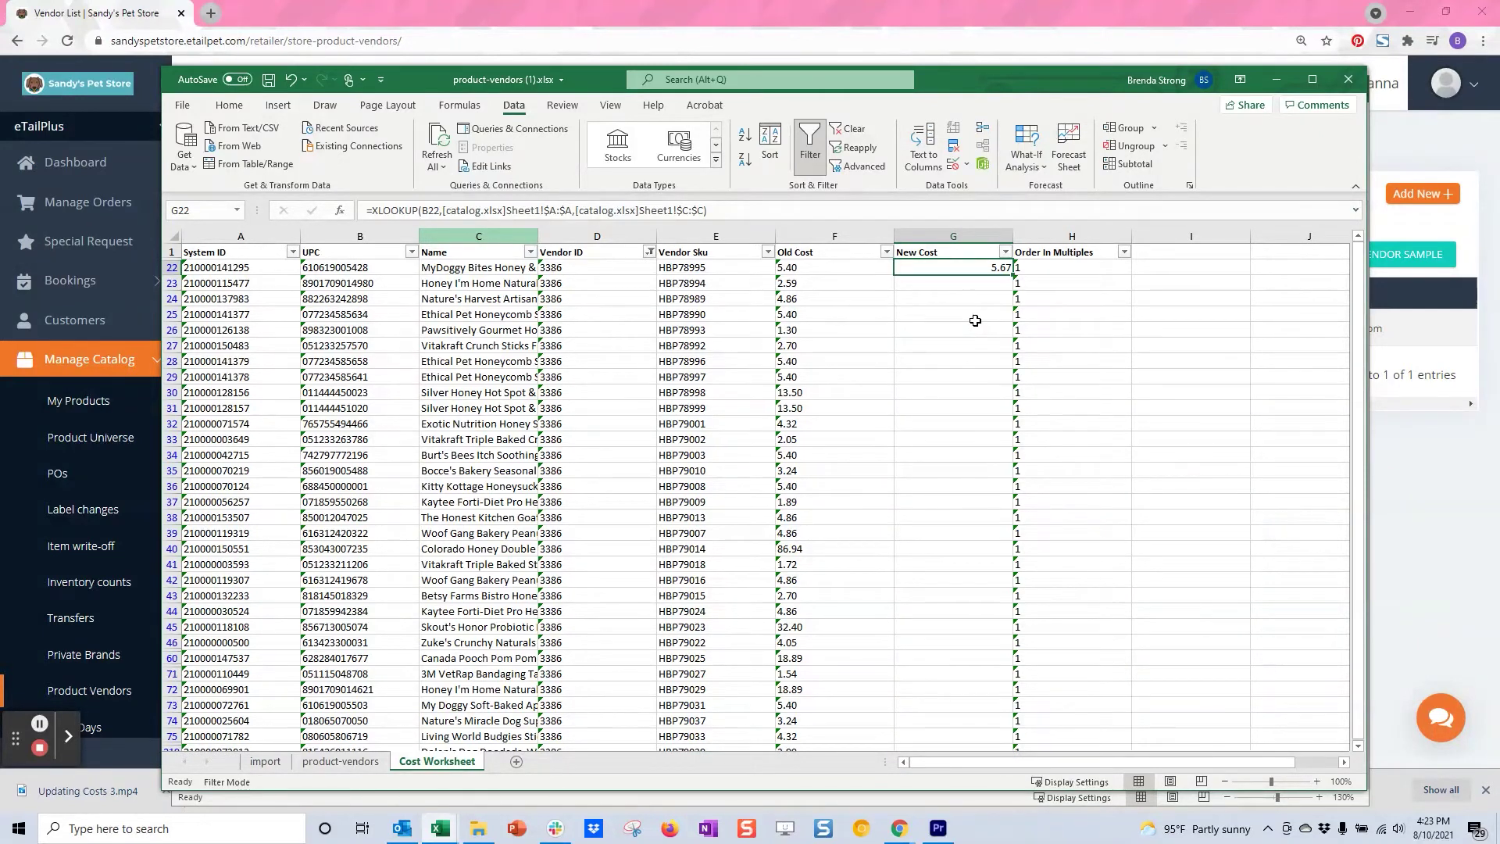
double_click(1011, 273)
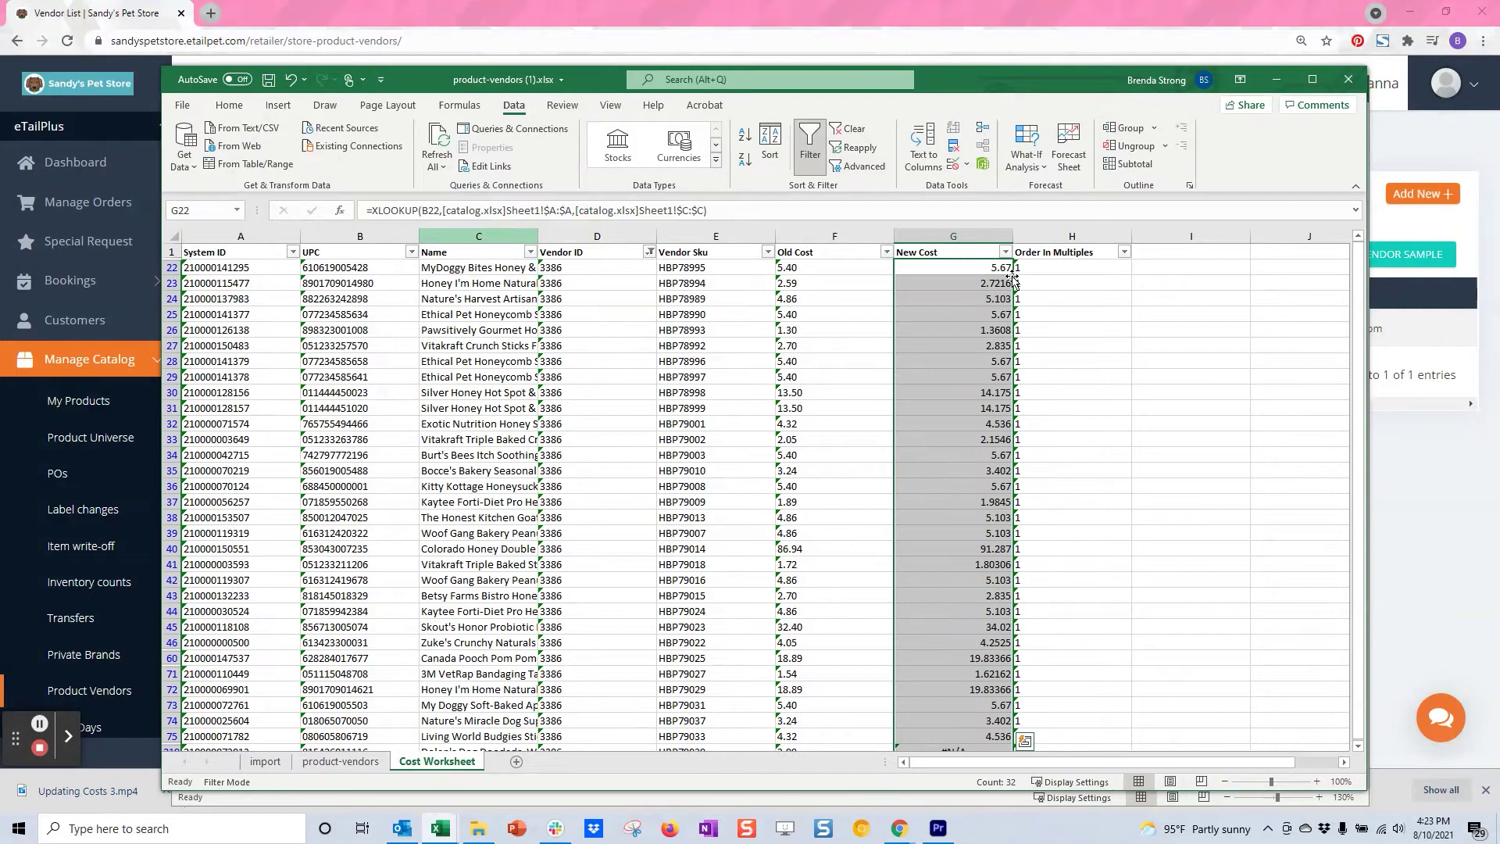
scroll(903, 637, "down", 3)
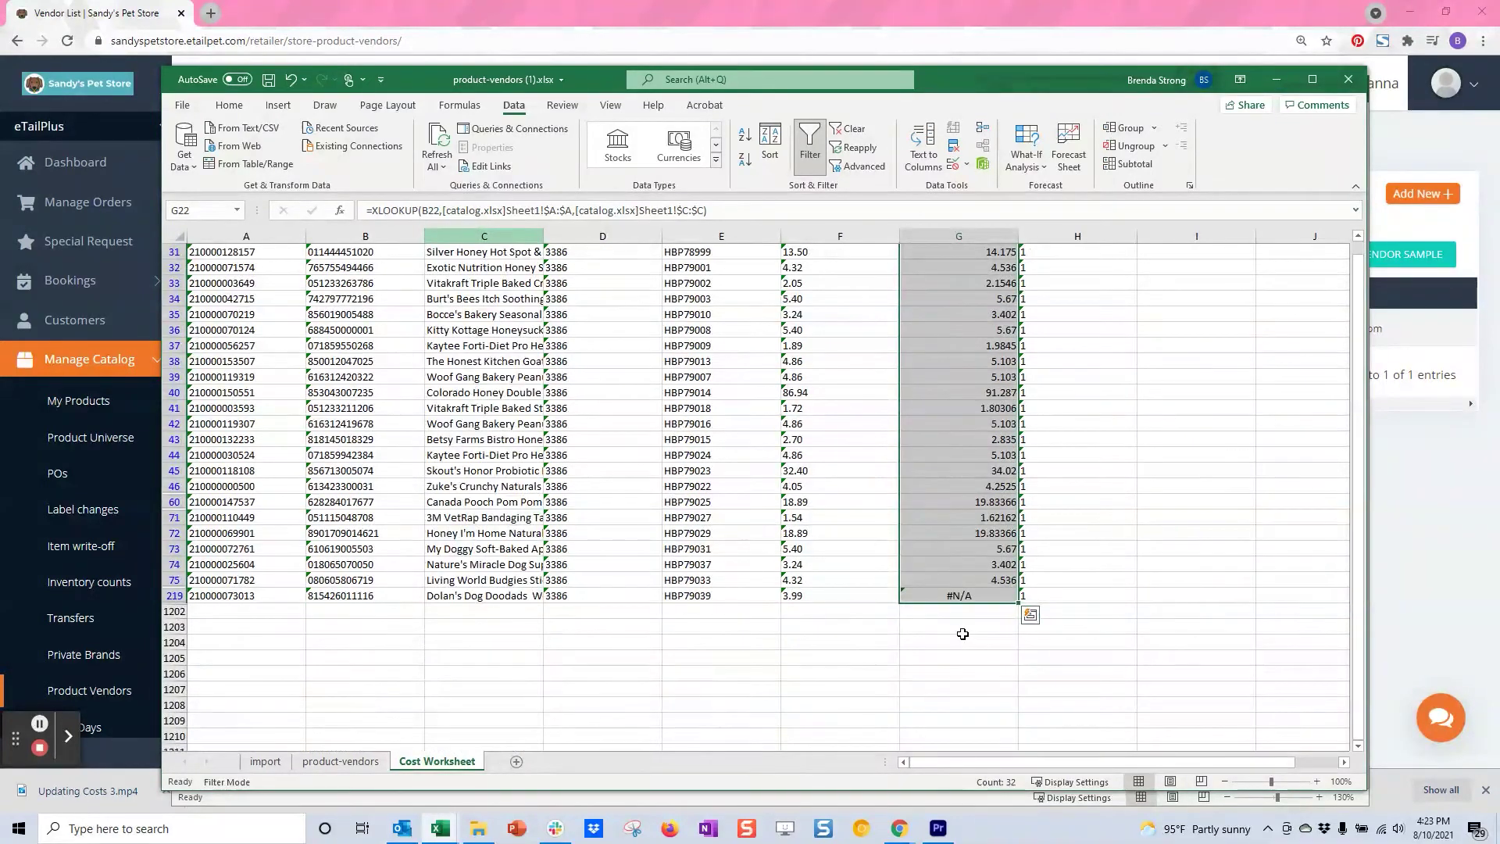
Step: Delete row 219 (Dolan's Dog Doodads) from the Cost Worksheet and save the workbook
left_click(977, 600)
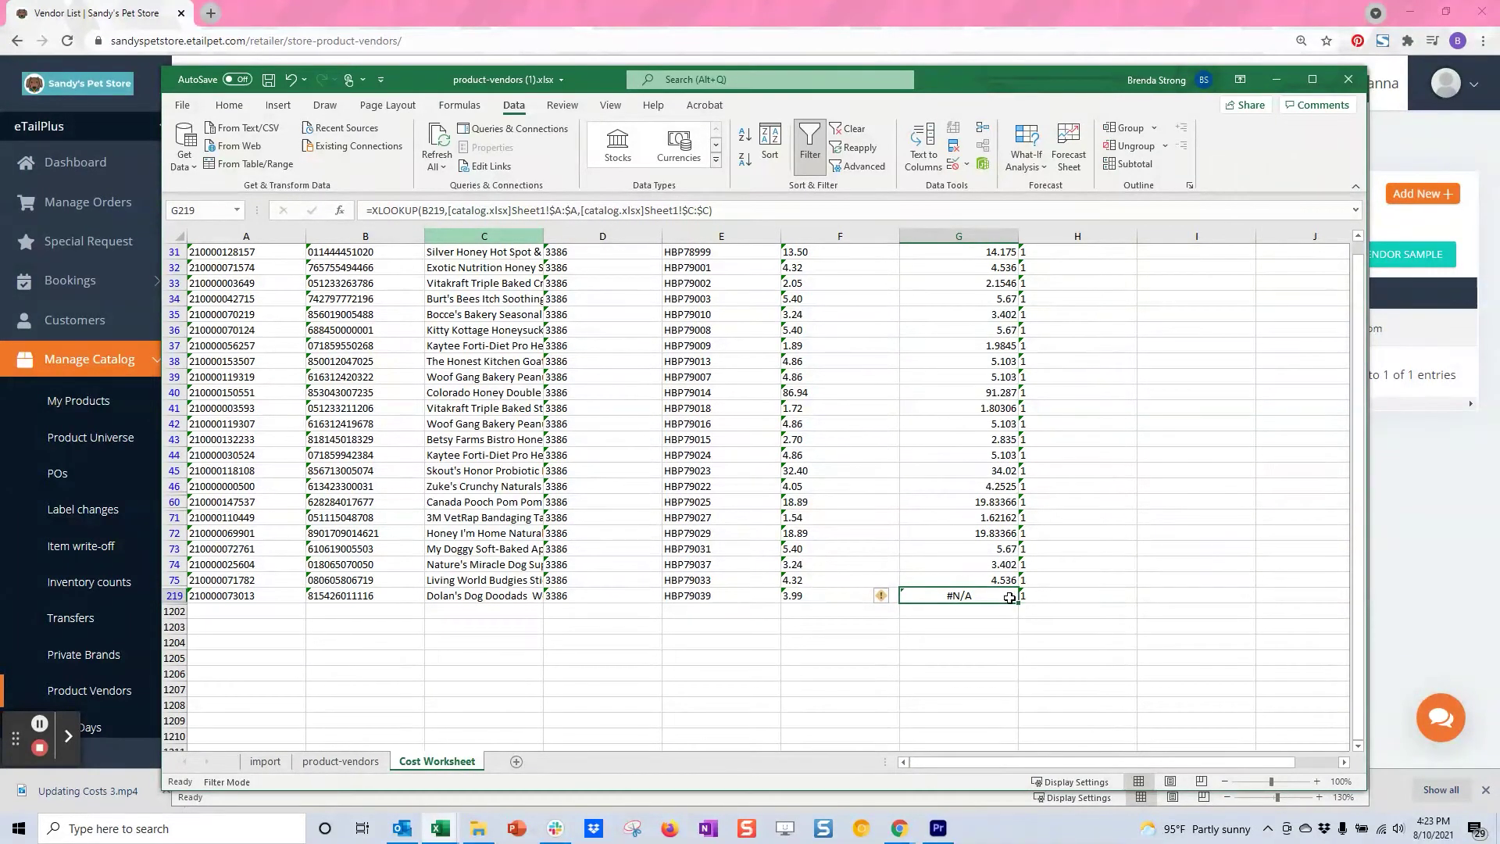
left_click(170, 595)
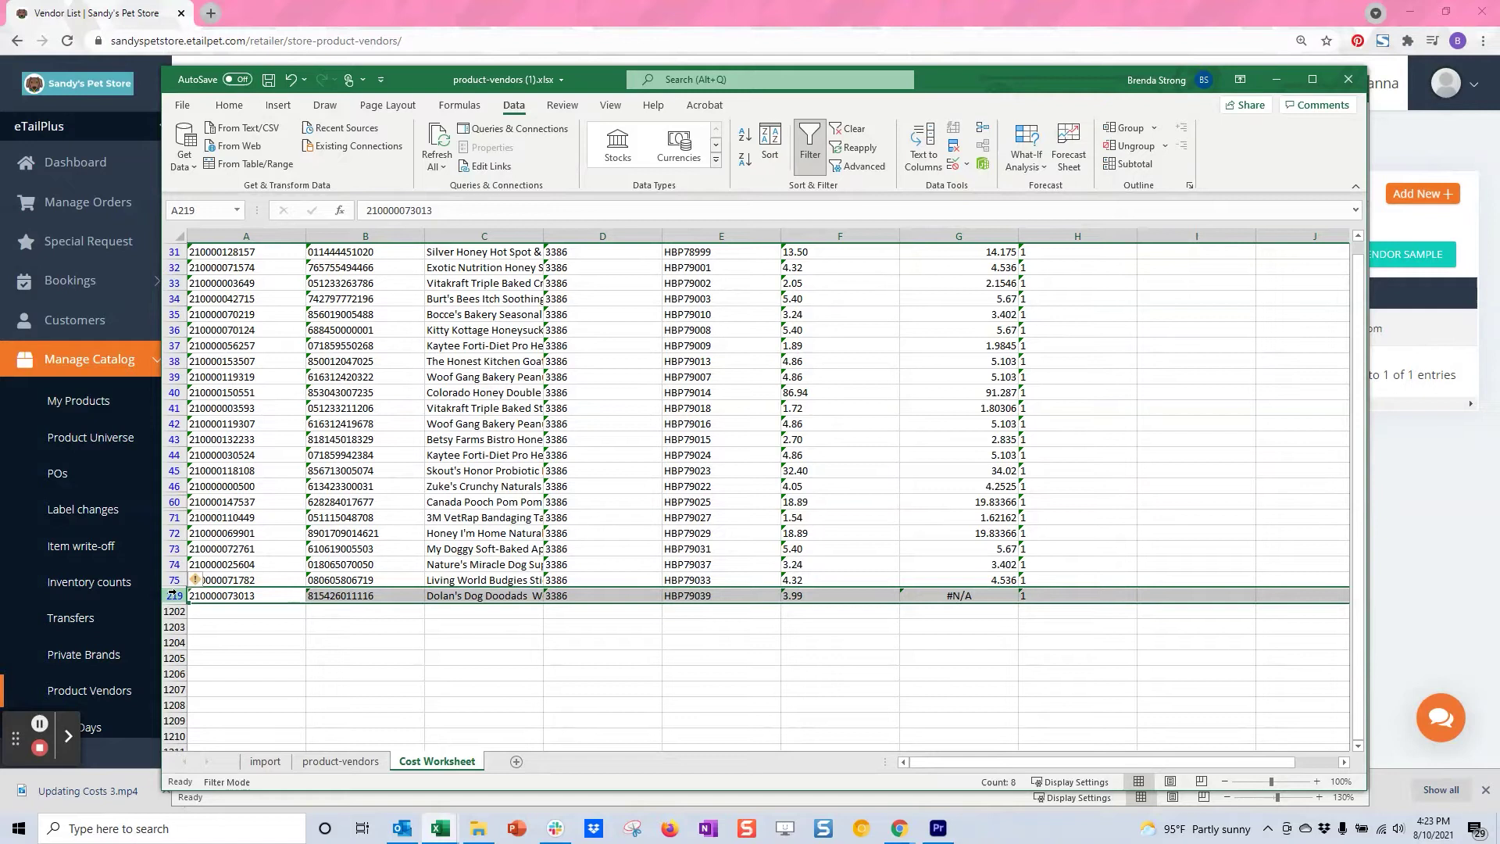
key("ctrl+minus")
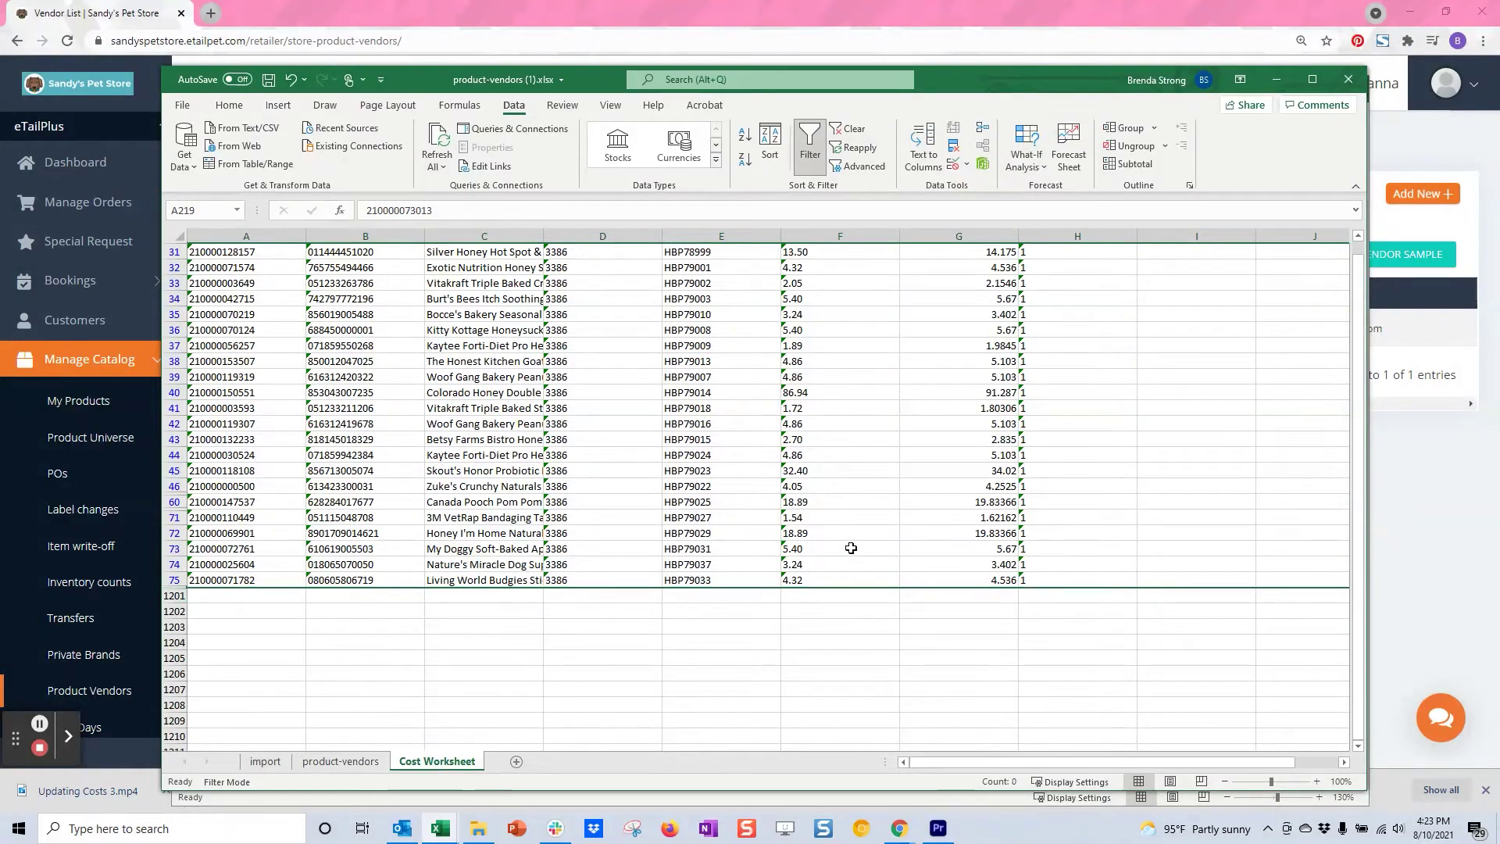
scroll(929, 524, "up", 4)
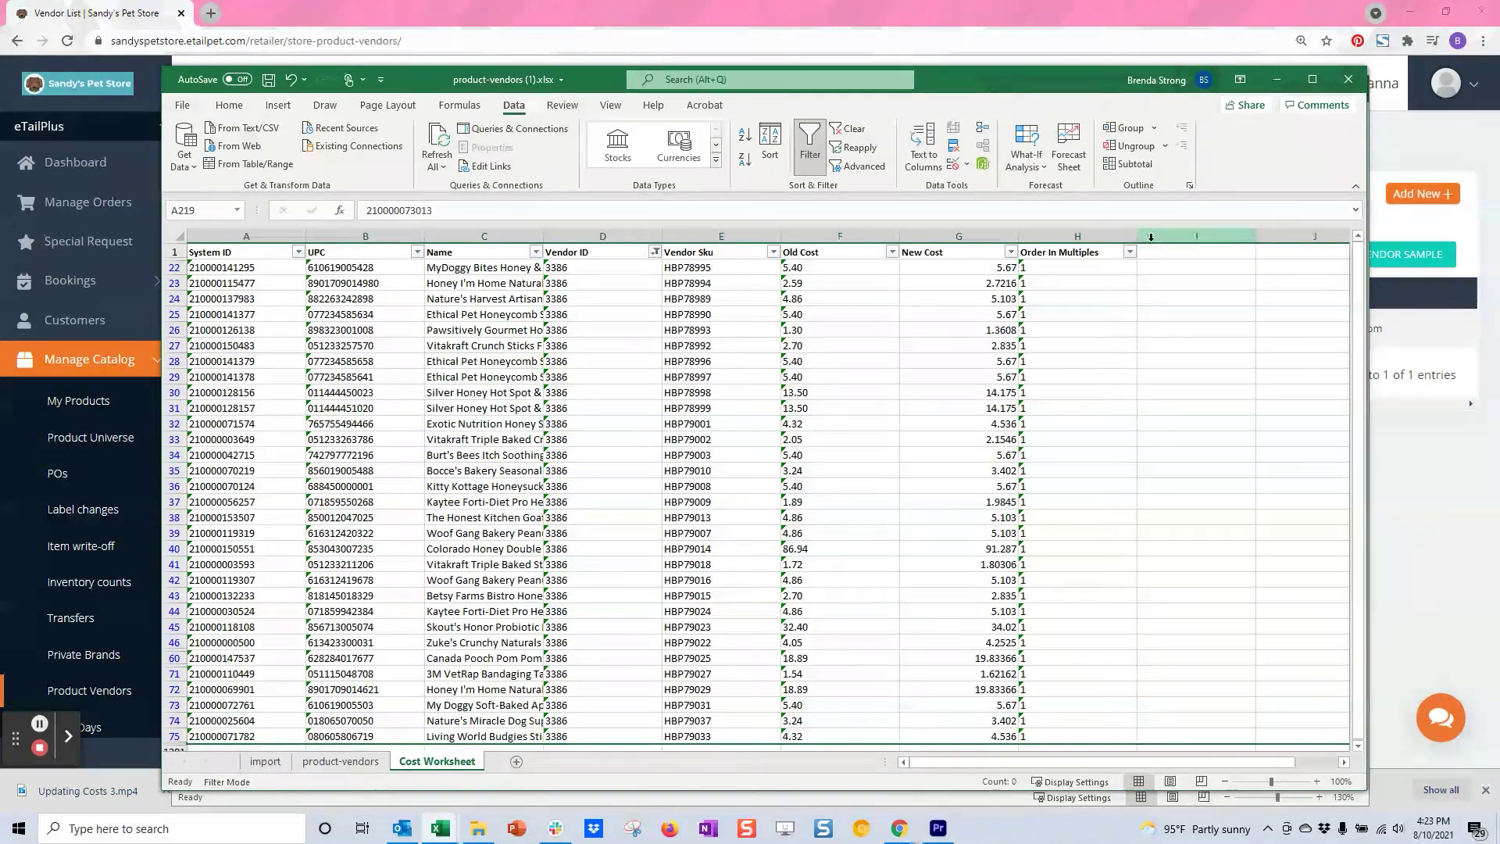
left_click(965, 268)
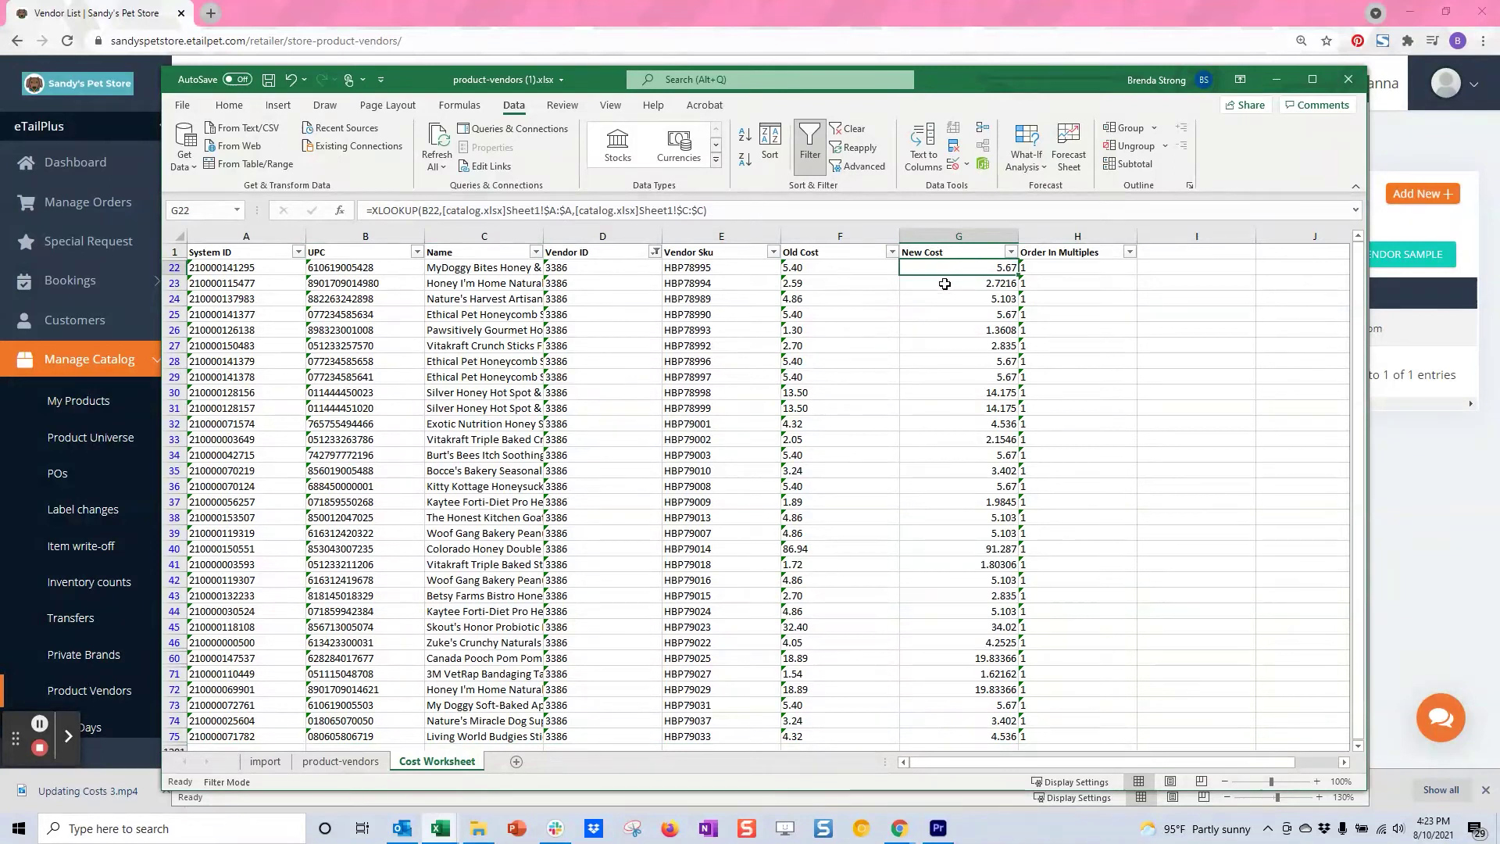
key("ctrl+s")
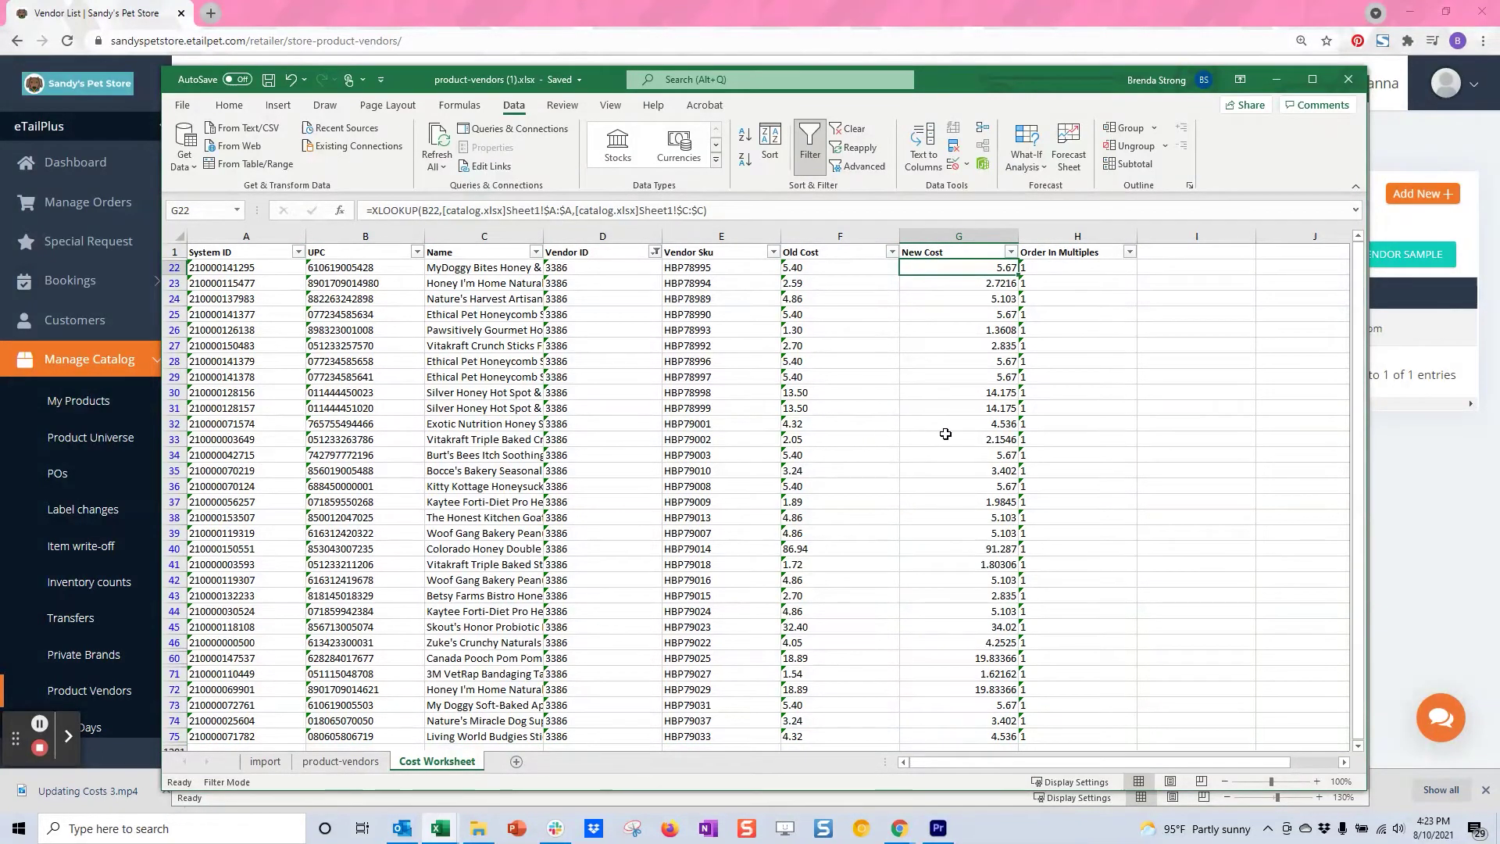
Step: Copy the filtered System ID values from the Cost Worksheet and paste them as values under system_id in the import sheet, starting at A2
left_click(267, 762)
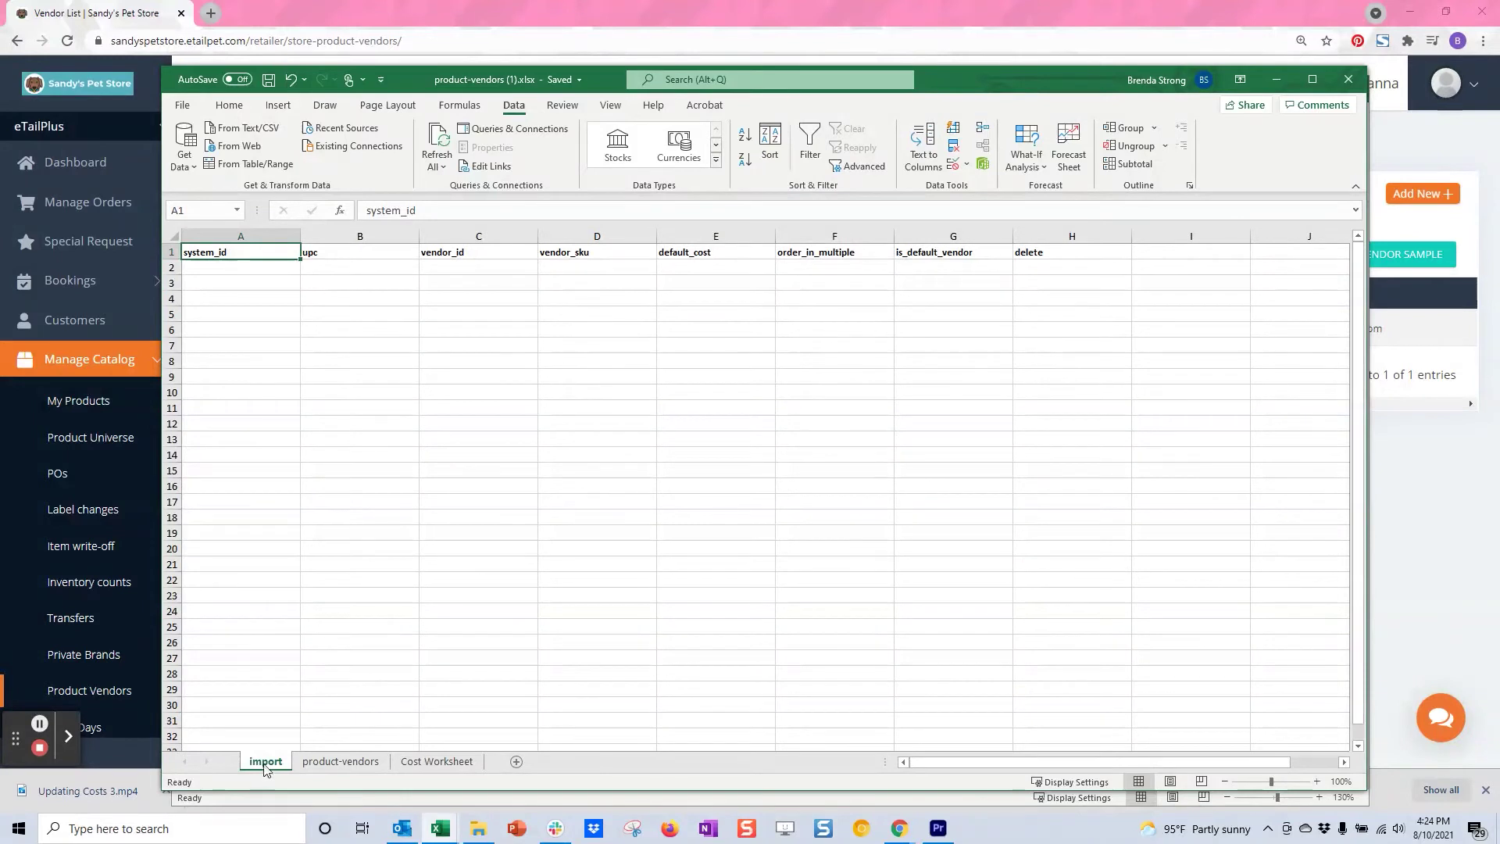
left_click(431, 762)
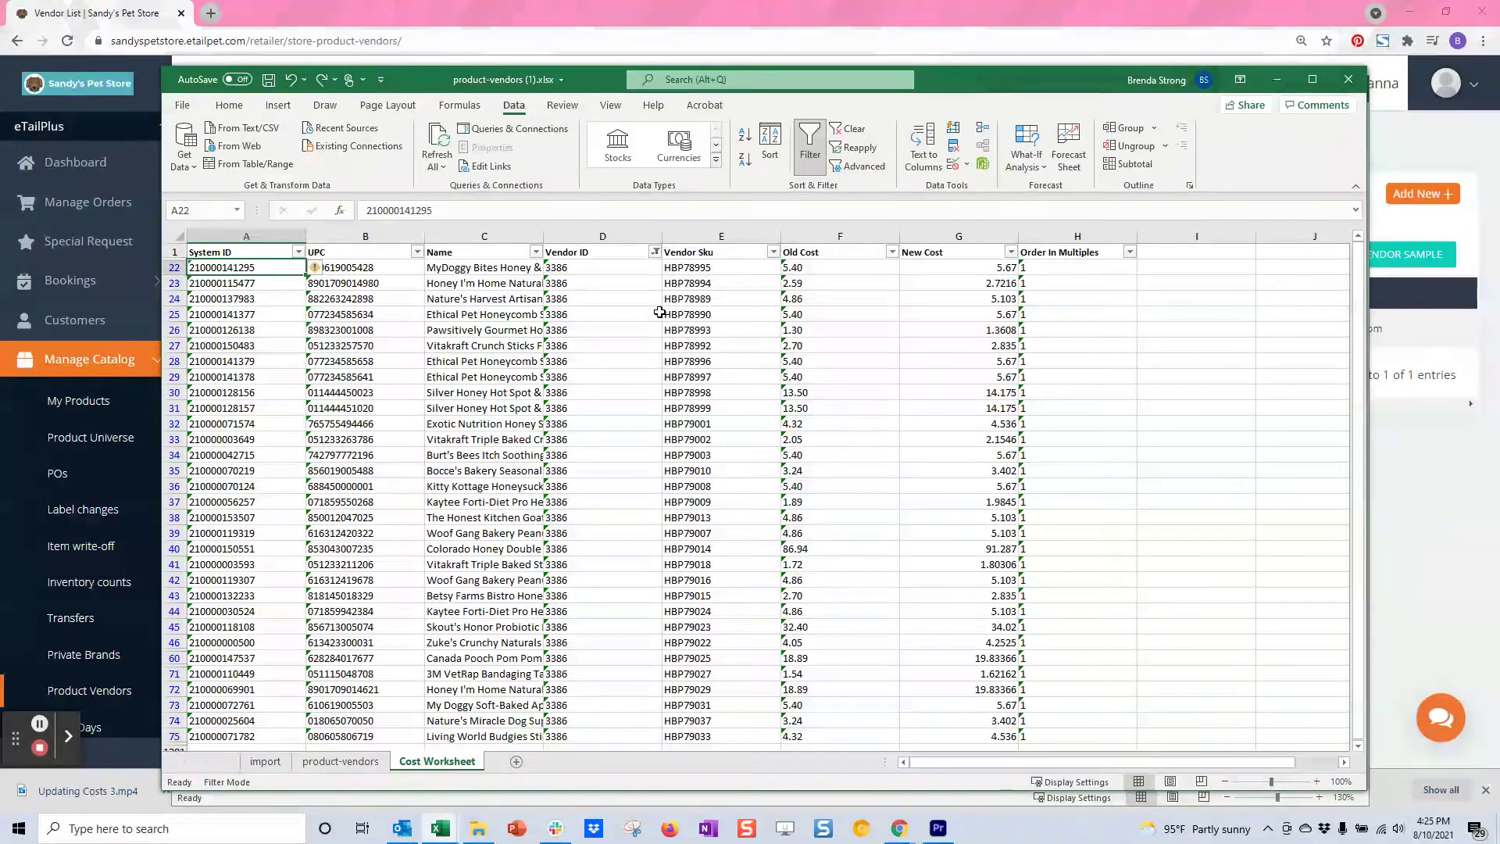
key("ctrl+shift+Down")
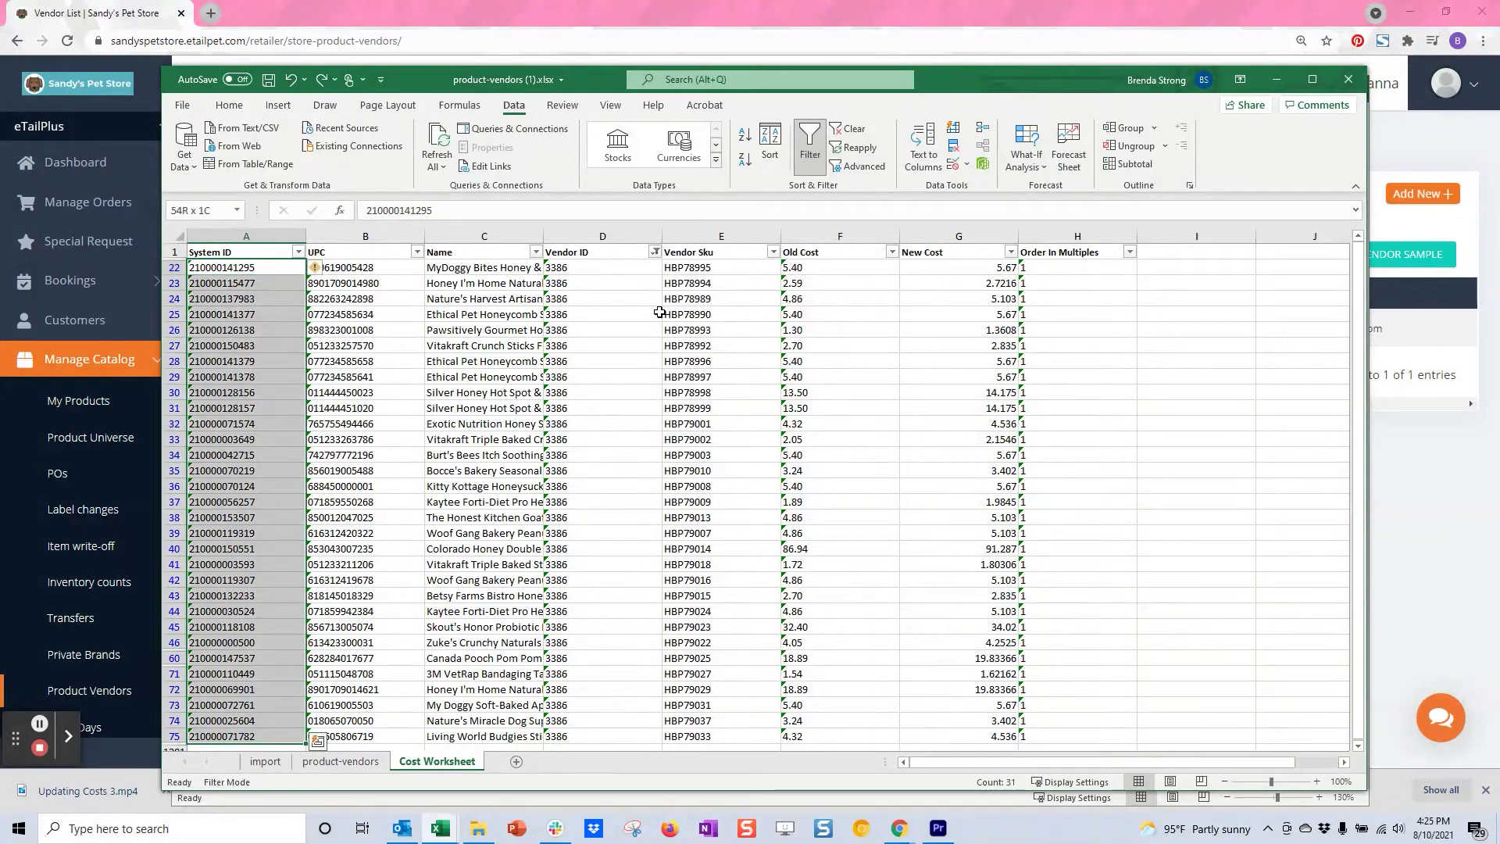
key("ctrl+q")
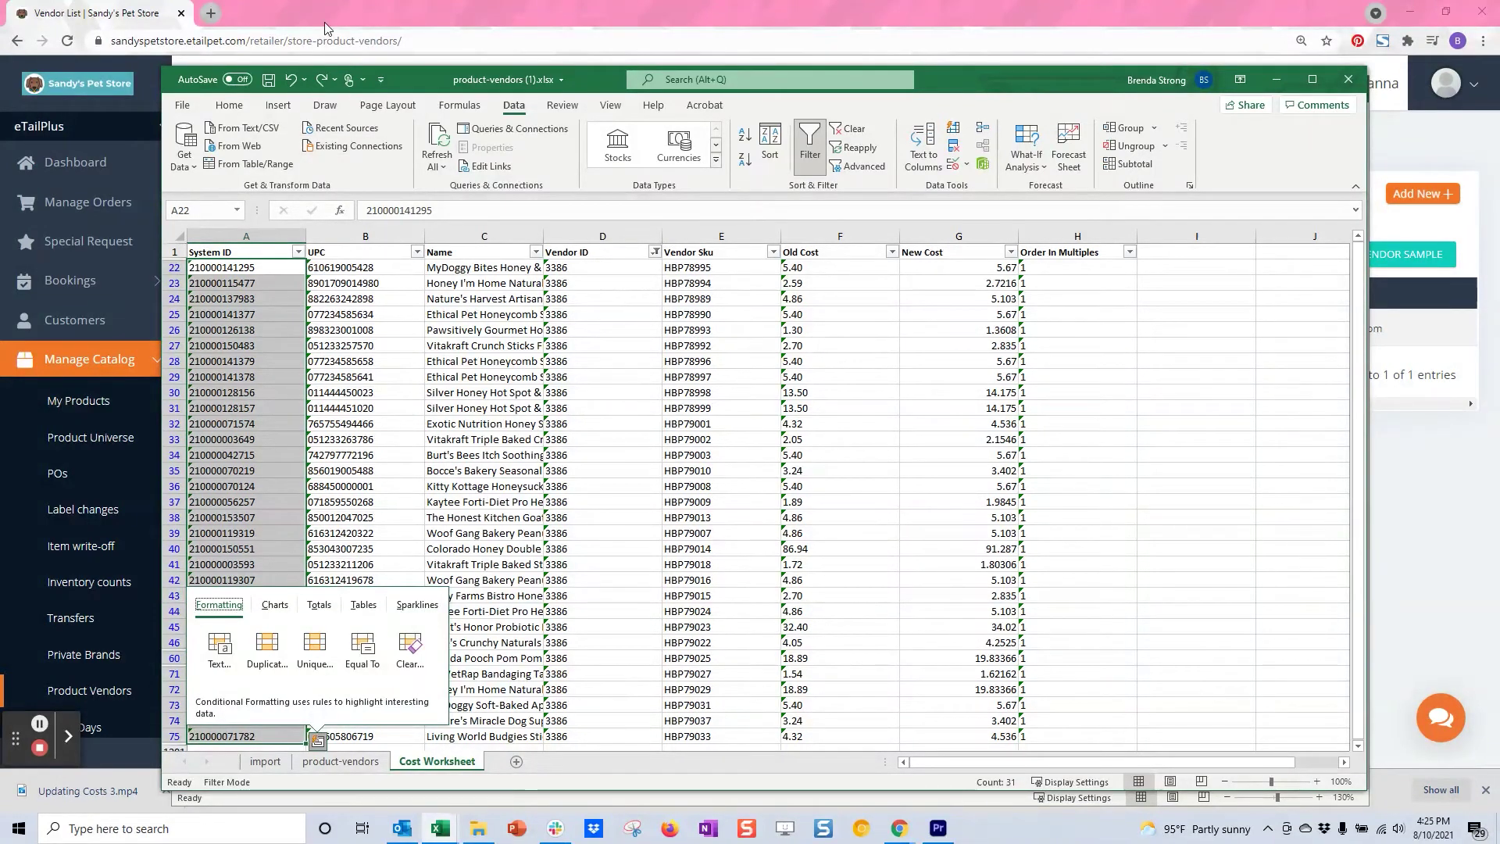
left_click(419, 78)
key("ctrl+c")
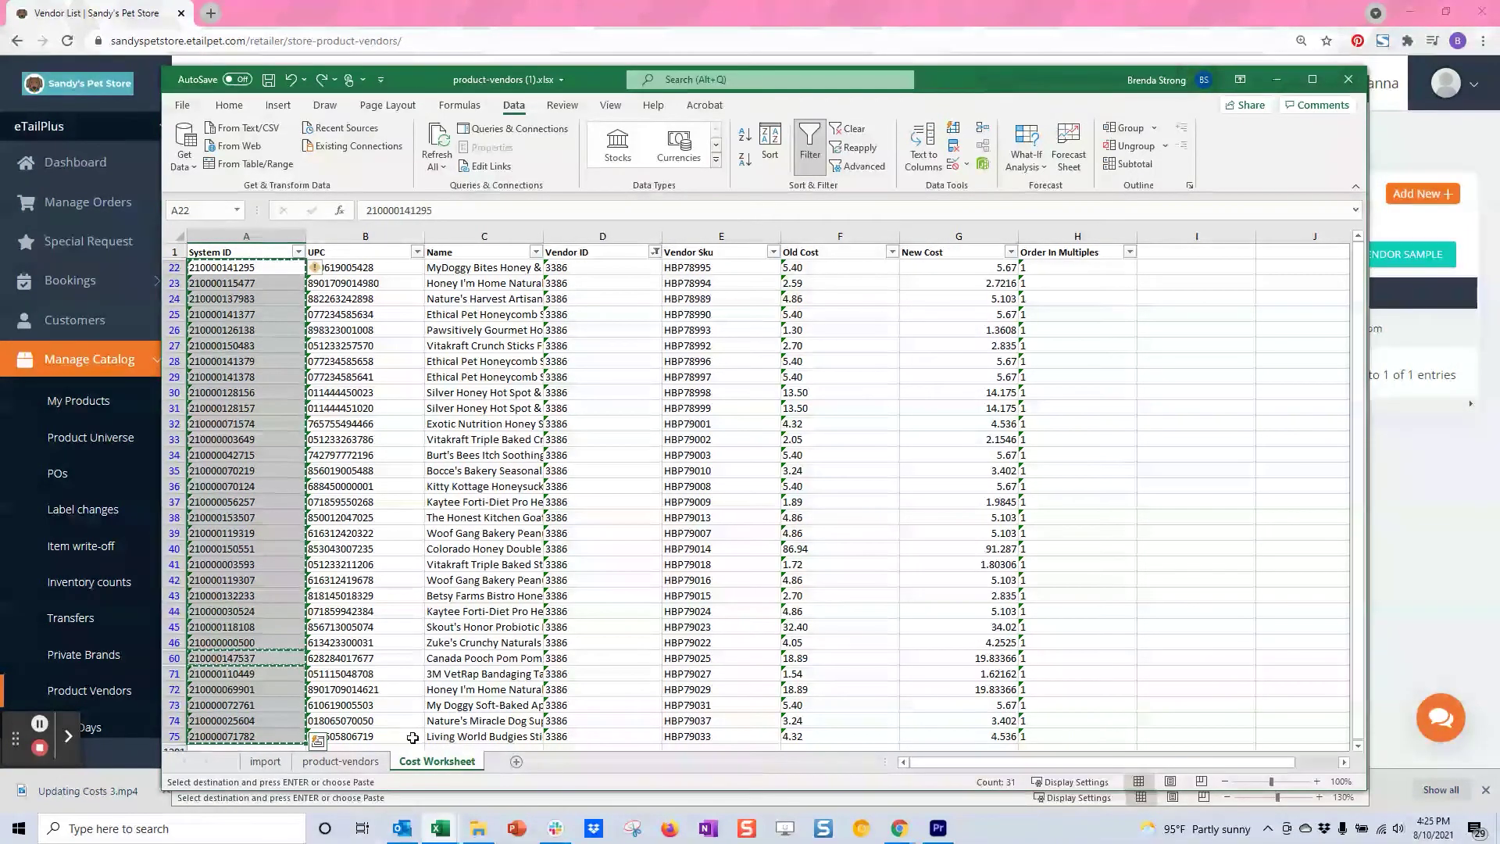
left_click(266, 761)
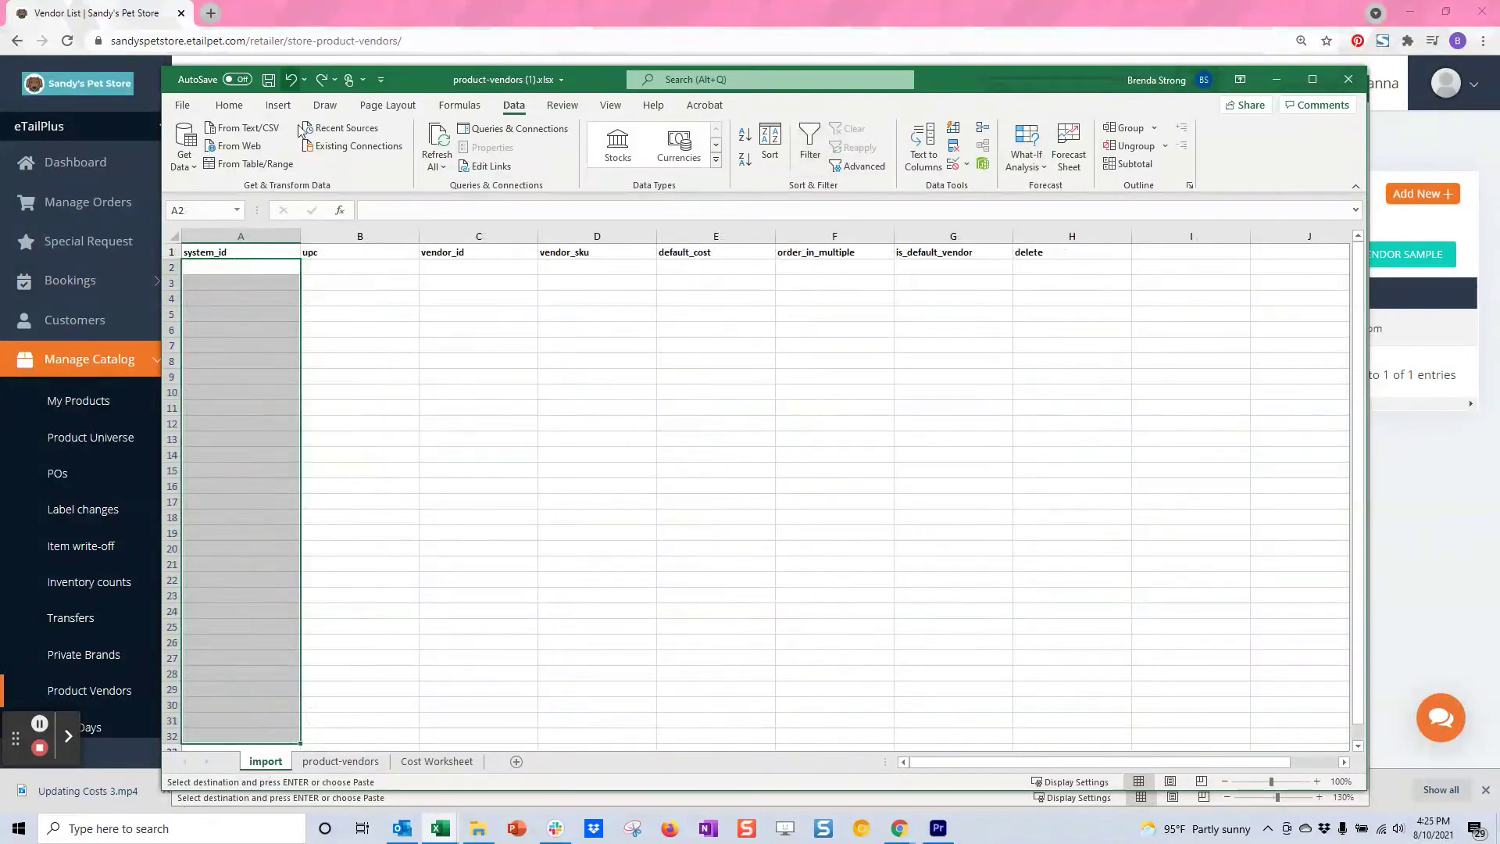
left_click(256, 270)
right_click(256, 270)
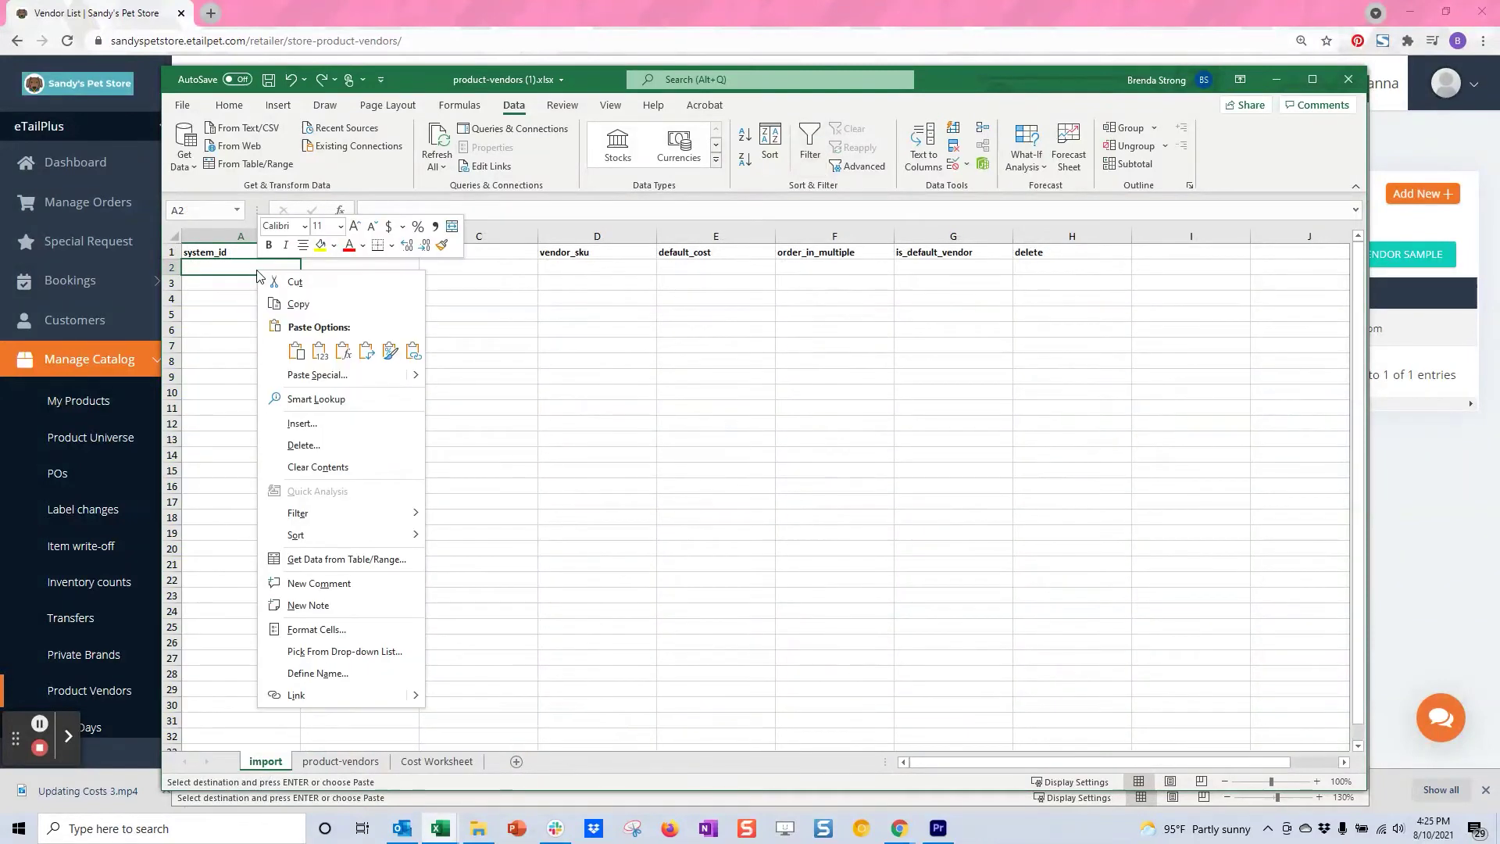
left_click(319, 355)
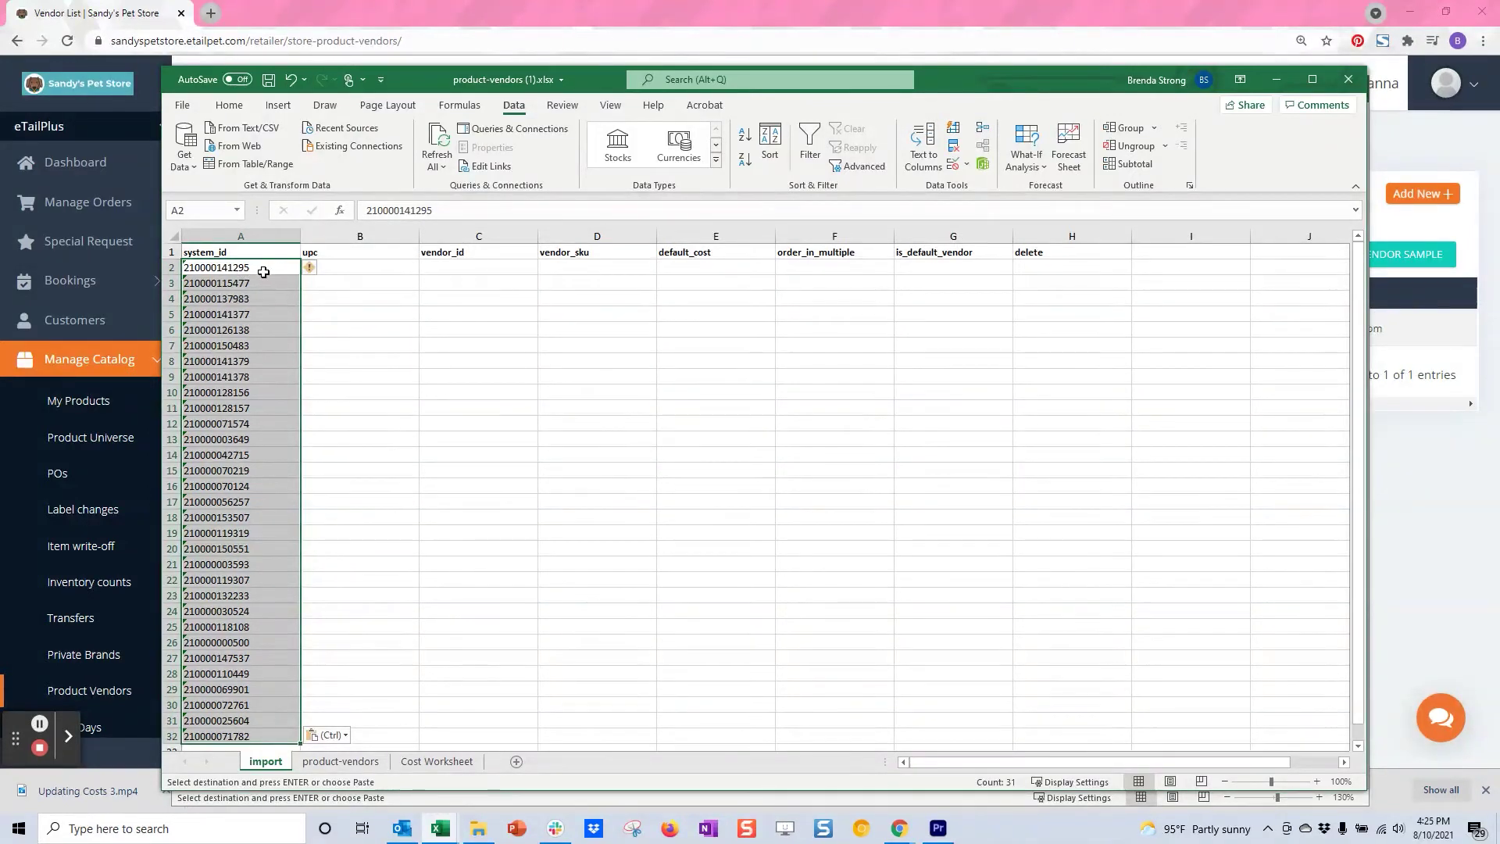
Step: Copy the filtered Vendor ID and Vendor Sku values from the Cost Worksheet and paste them as values into the import sheet at C2
left_click(368, 269)
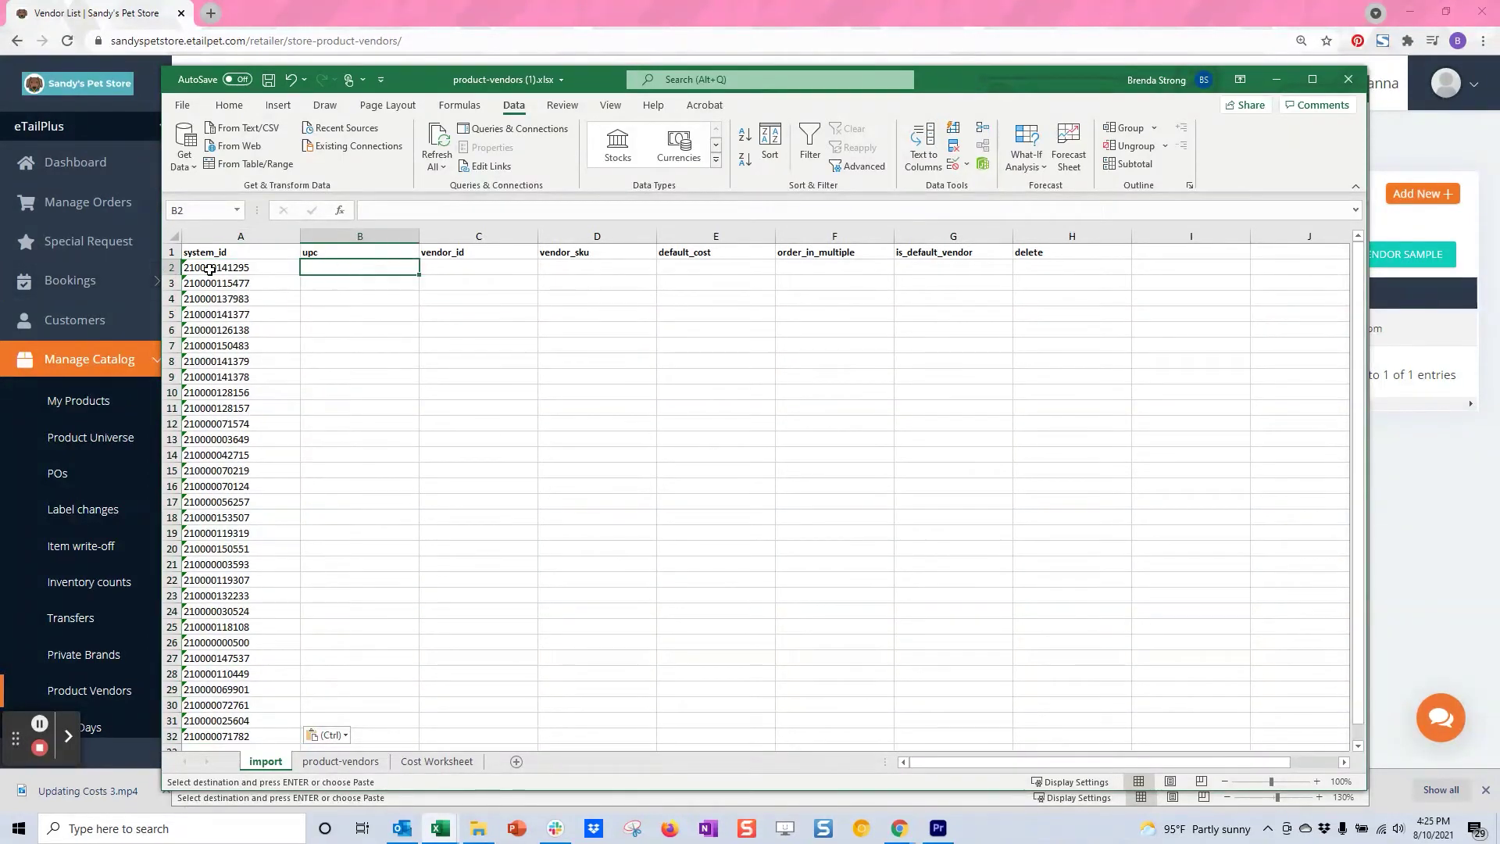
left_click(490, 268)
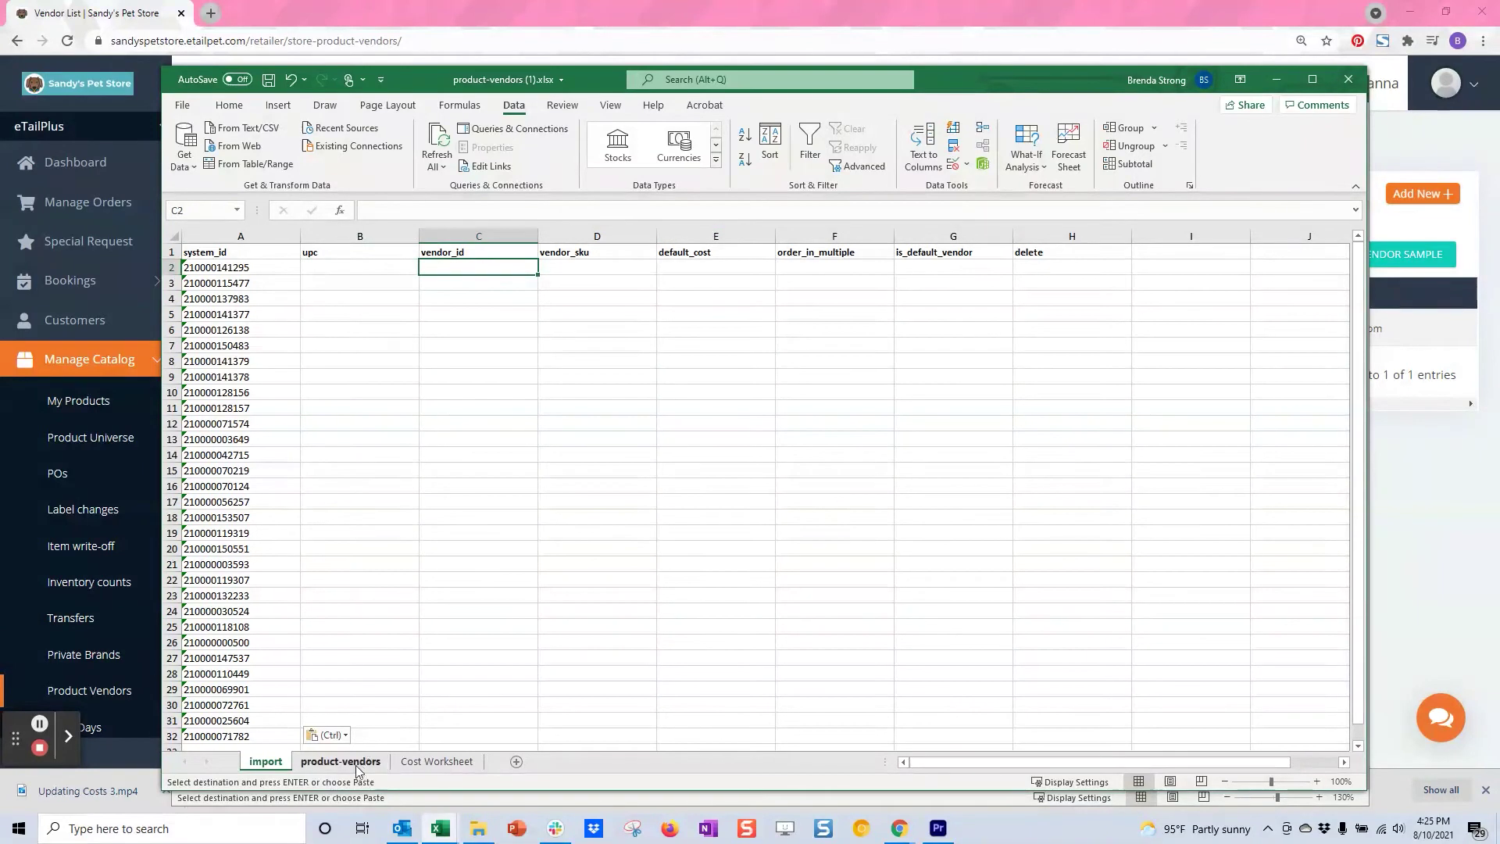
left_click(412, 761)
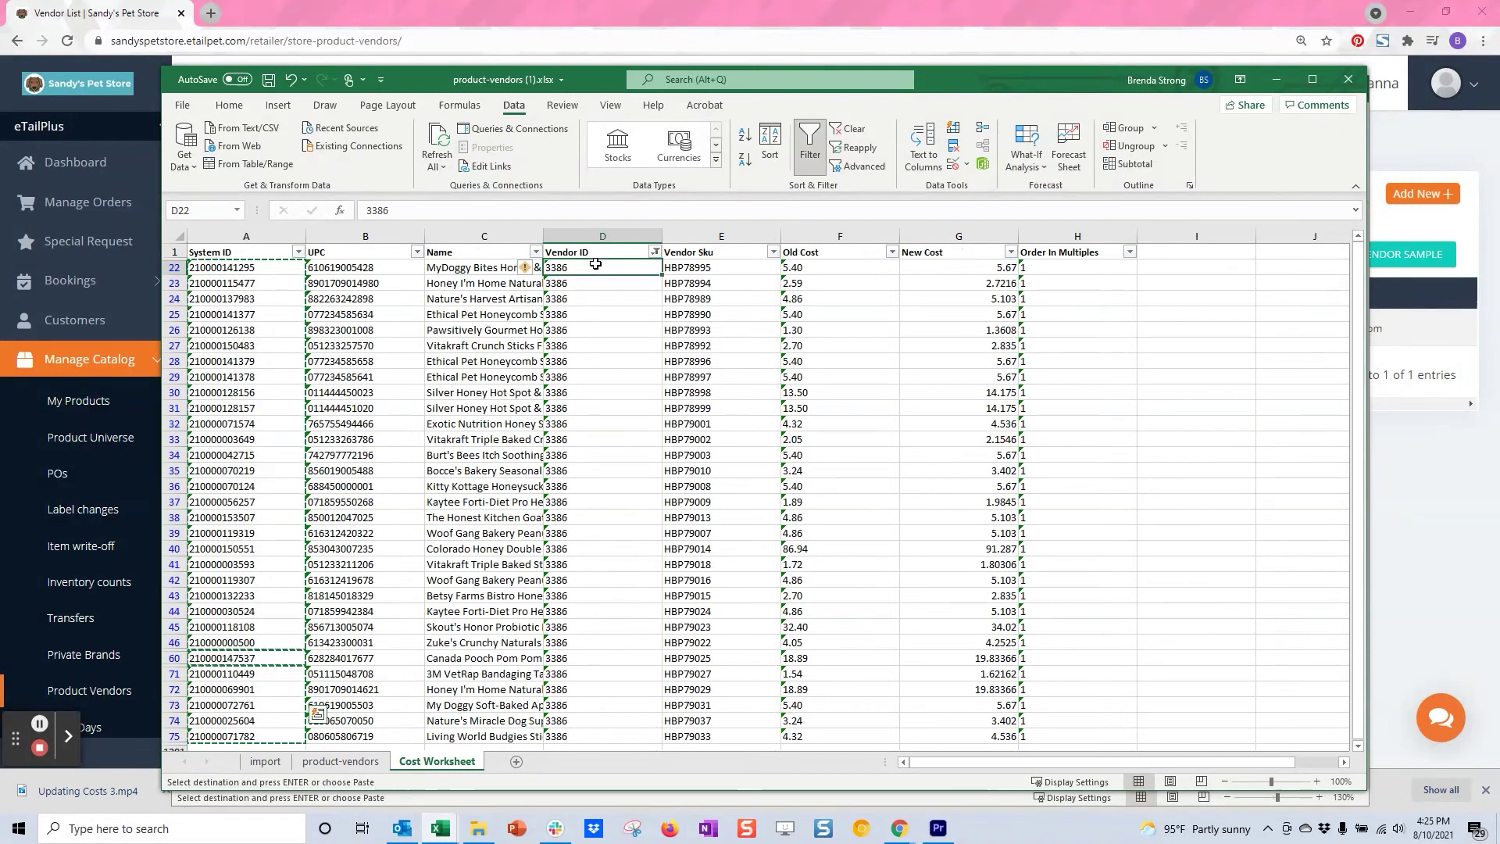
left_click_drag(596, 264, 734, 272)
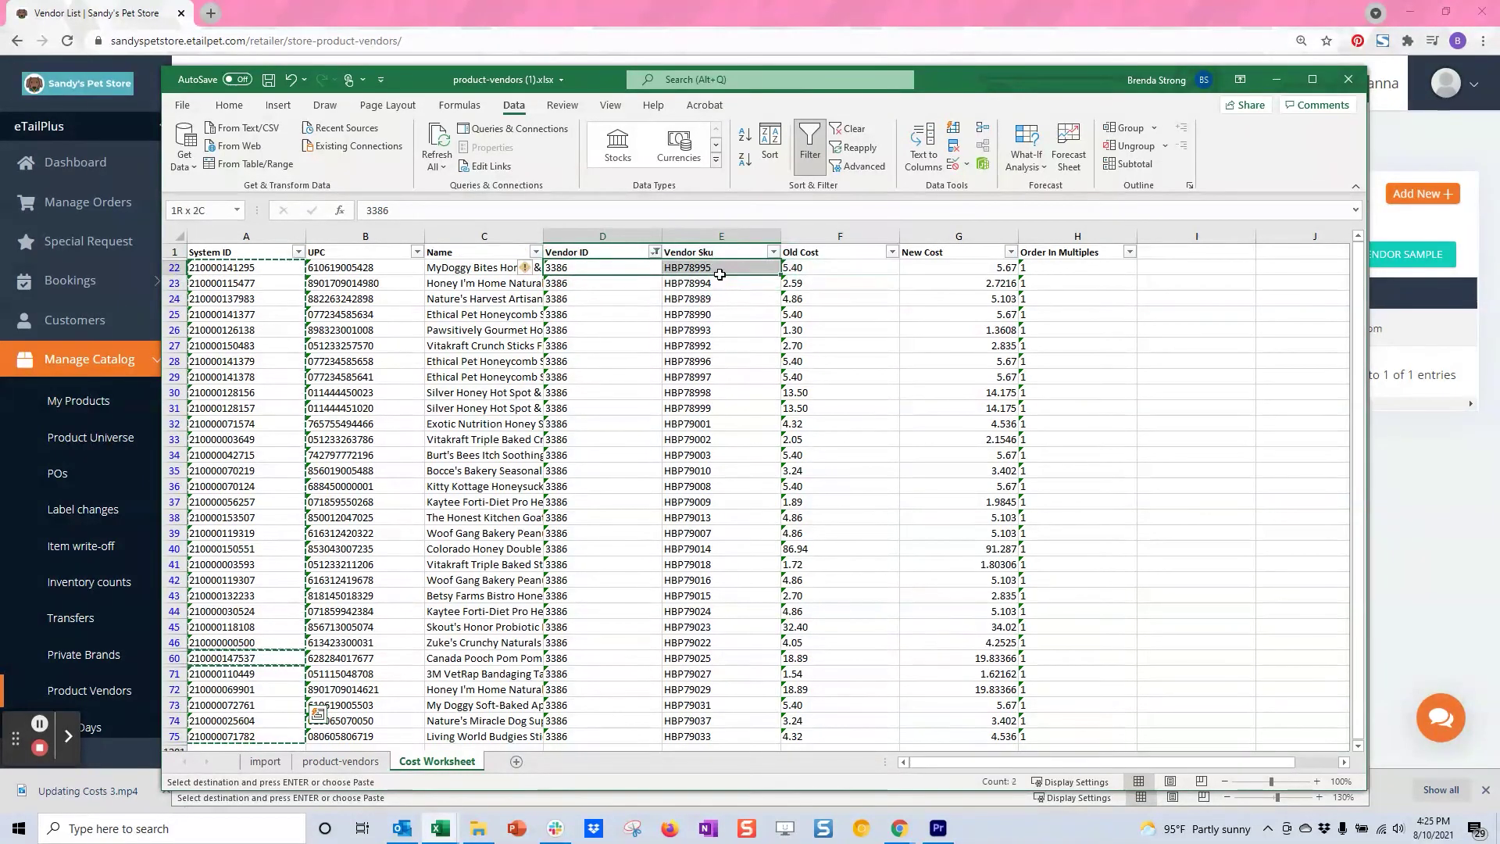
key("ctrl+shift+Down")
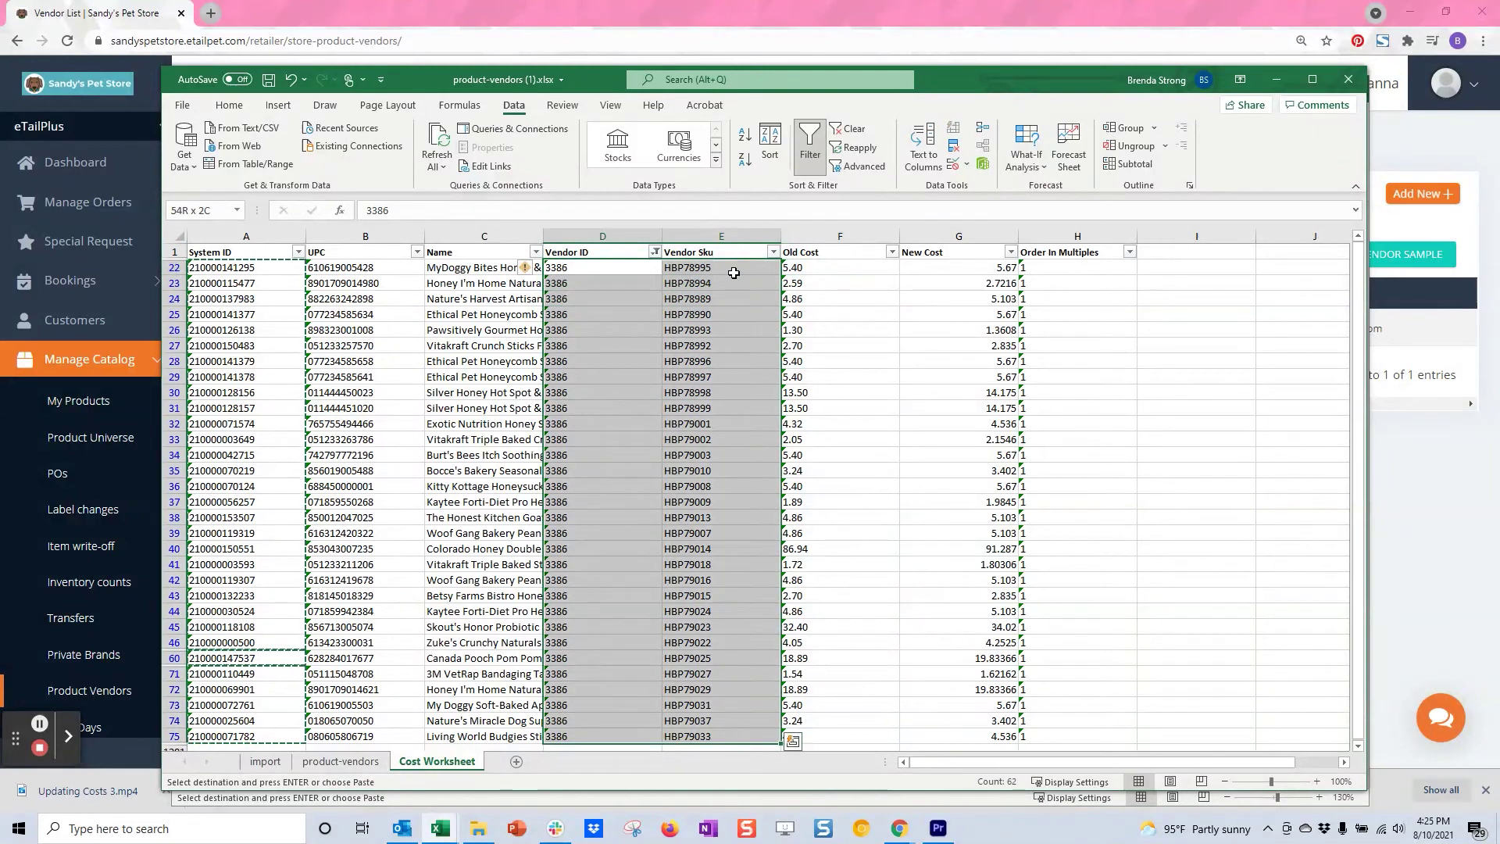
key("ctrl+c")
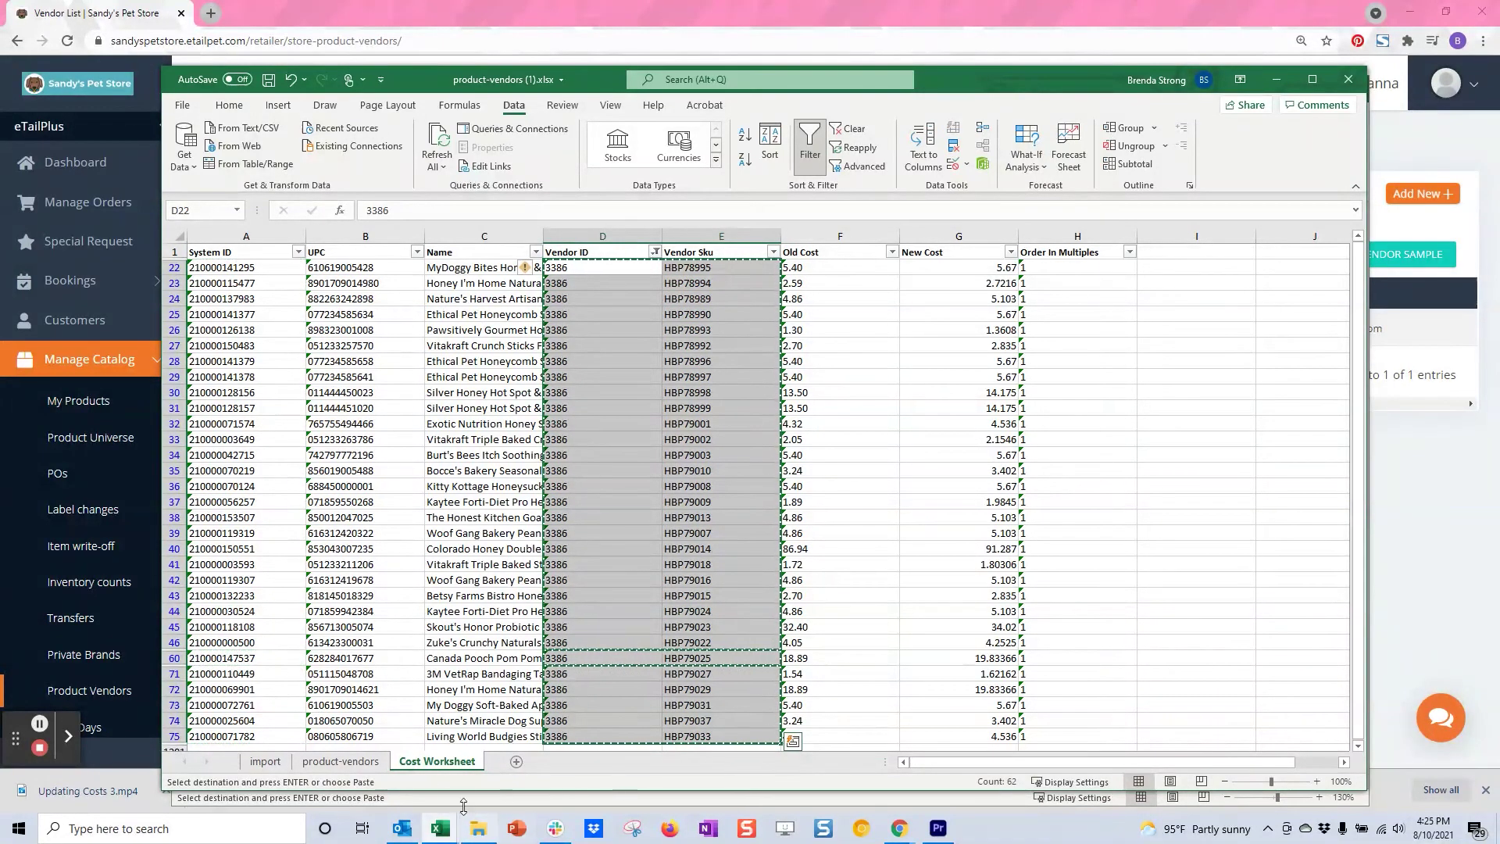
left_click(265, 761)
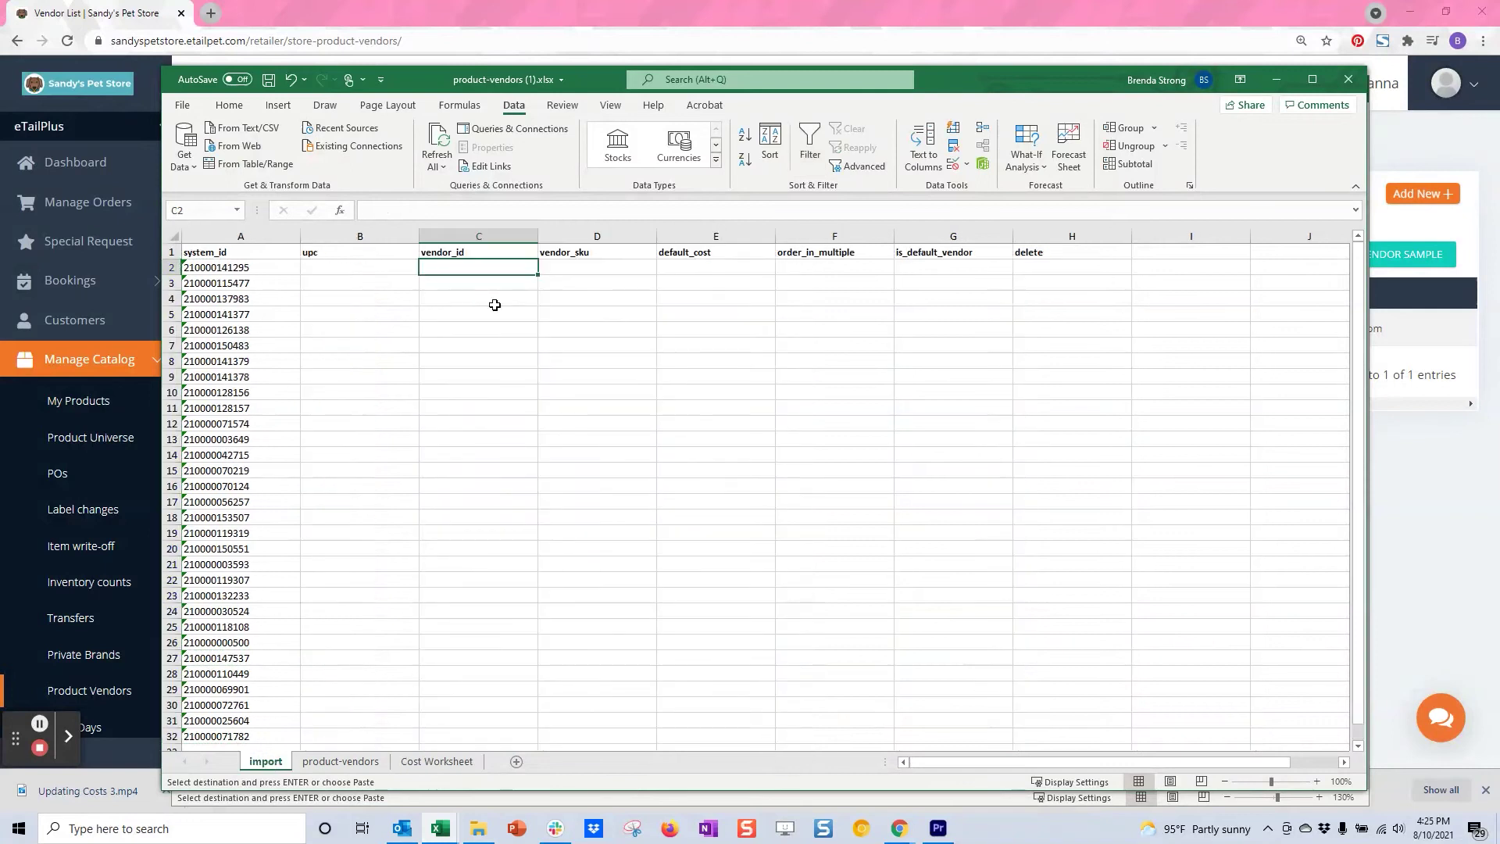
right_click(477, 270)
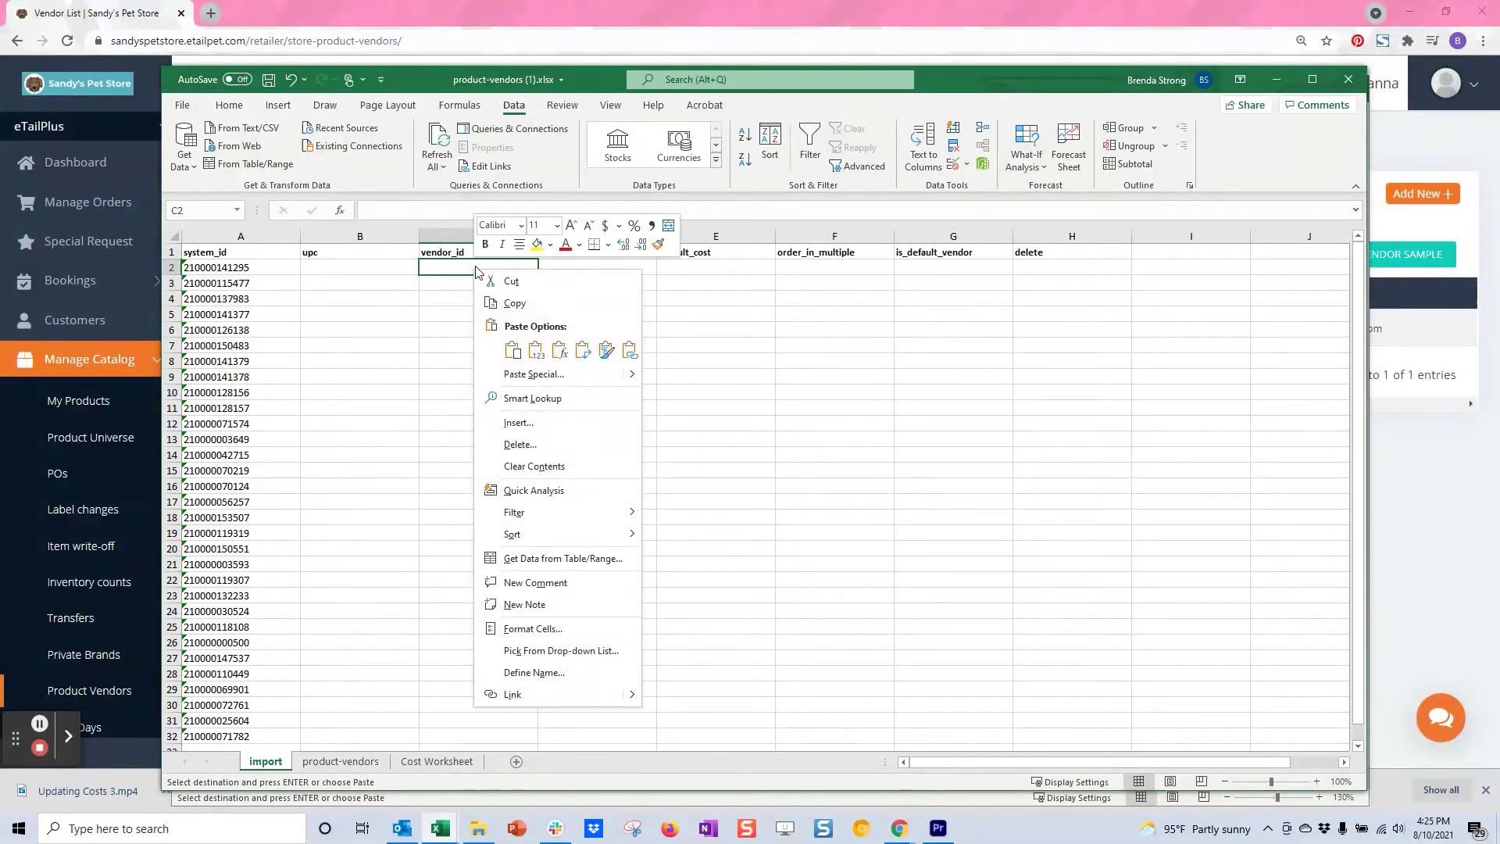
left_click(536, 351)
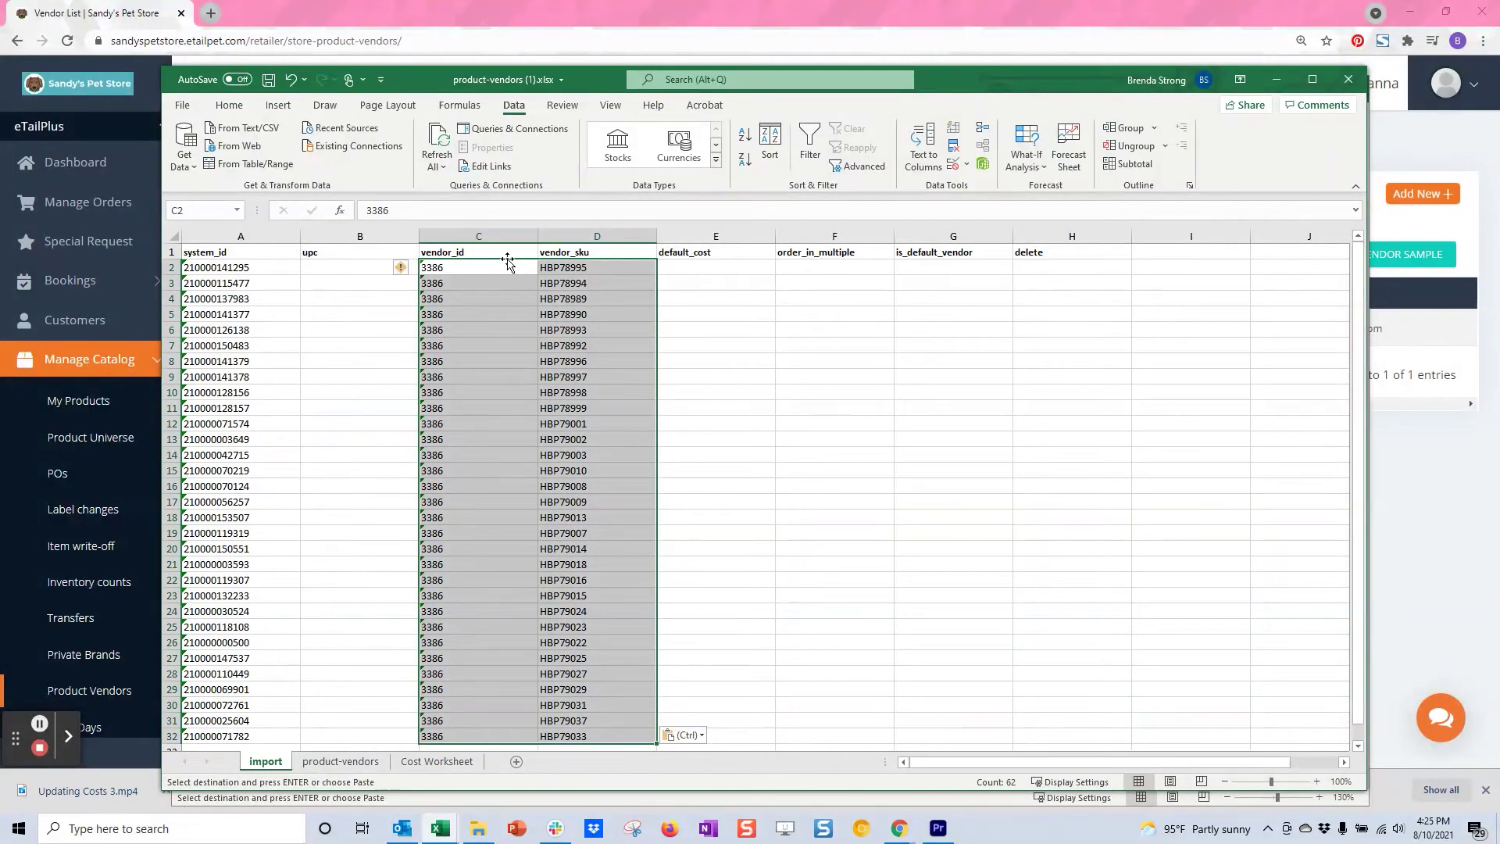
Step: Copy the filtered New Cost results from the Cost Worksheet and paste them as values under default_cost in the import sheet, starting at E2
left_click(725, 267)
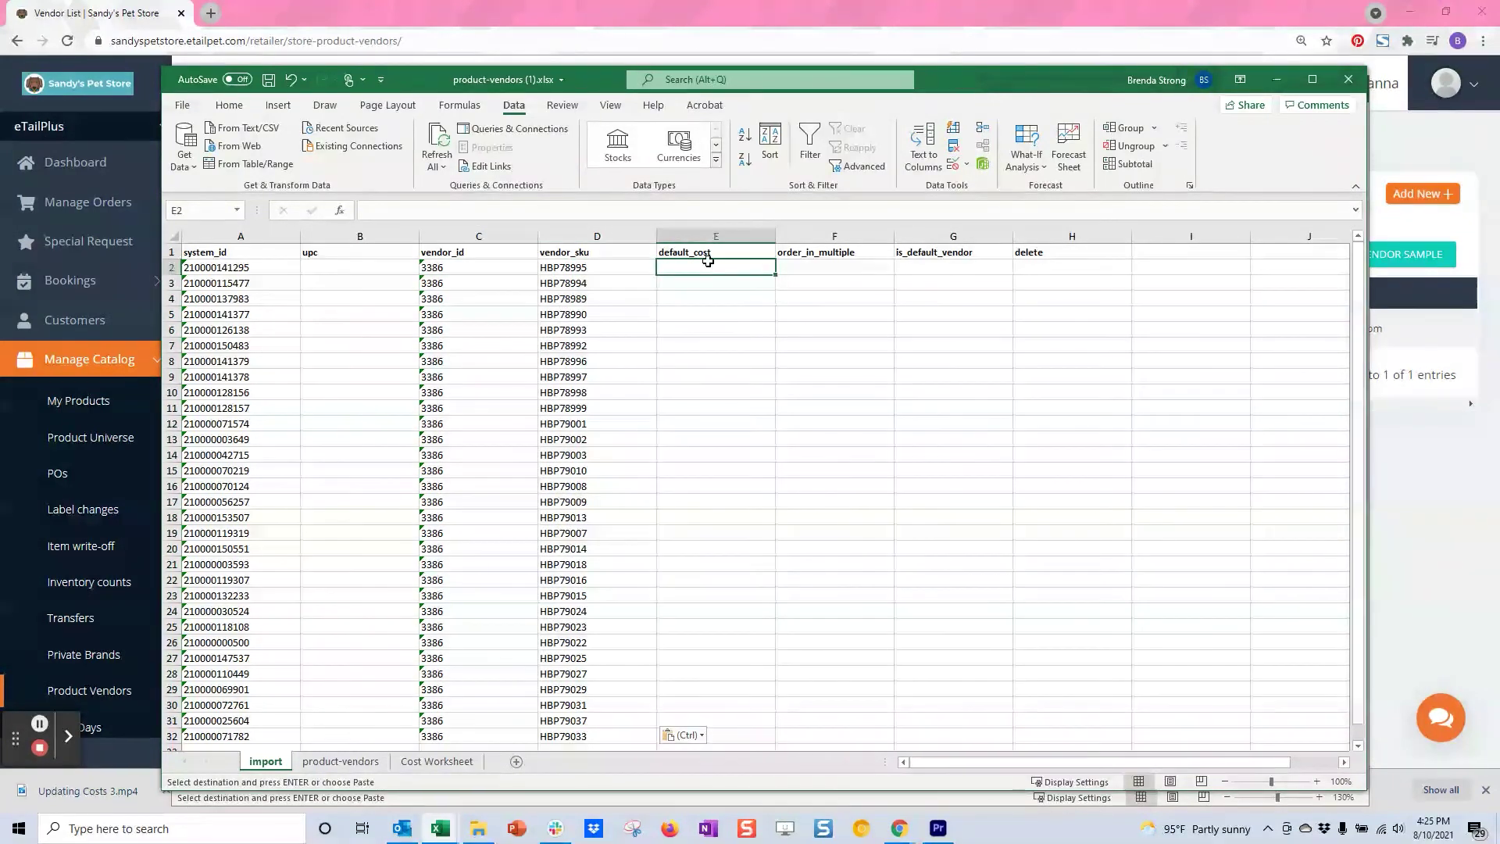
left_click(436, 761)
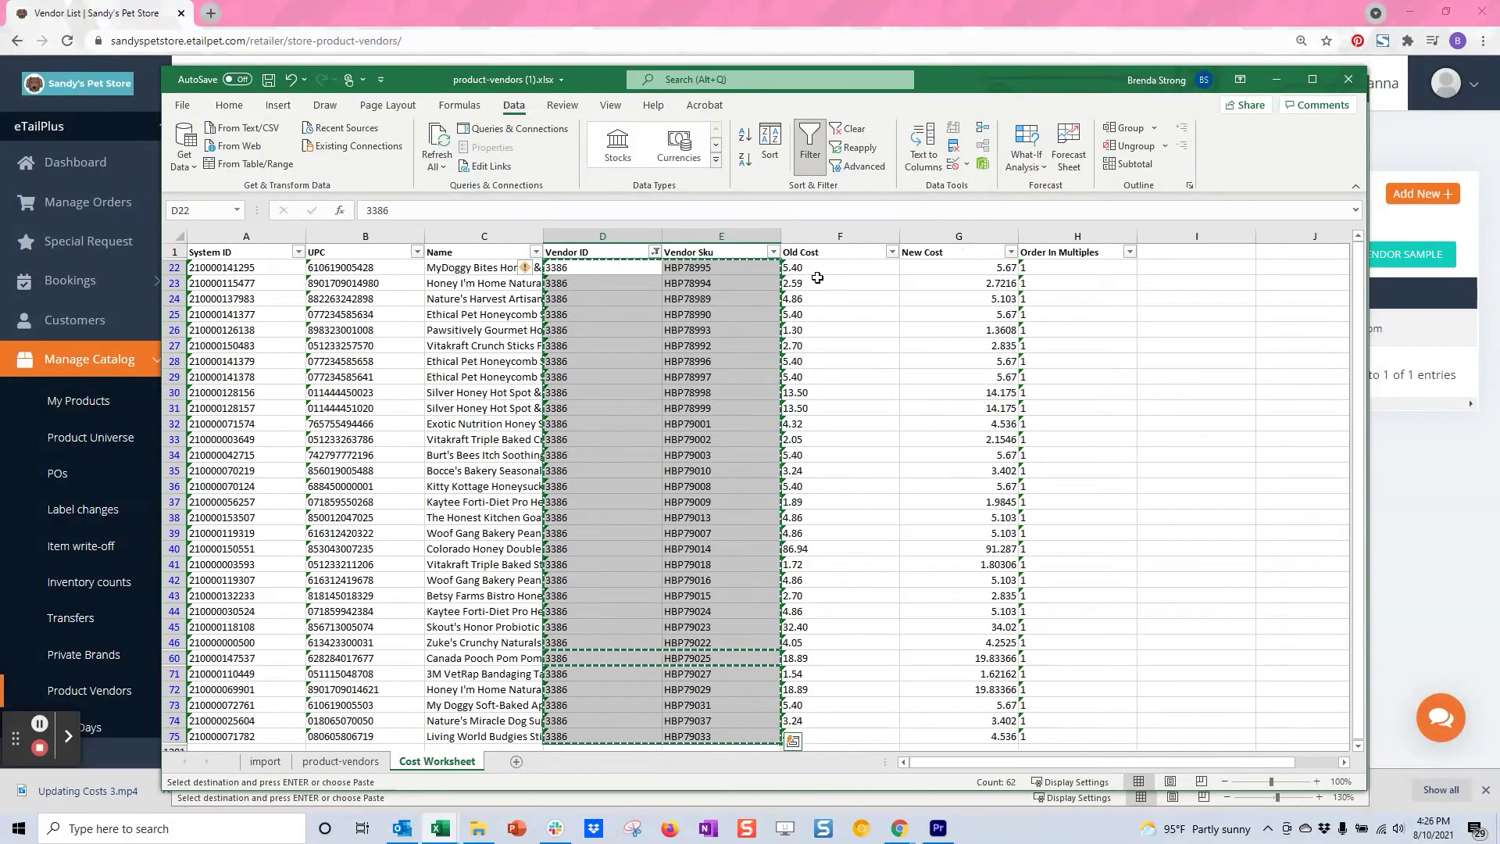
left_click(1003, 269)
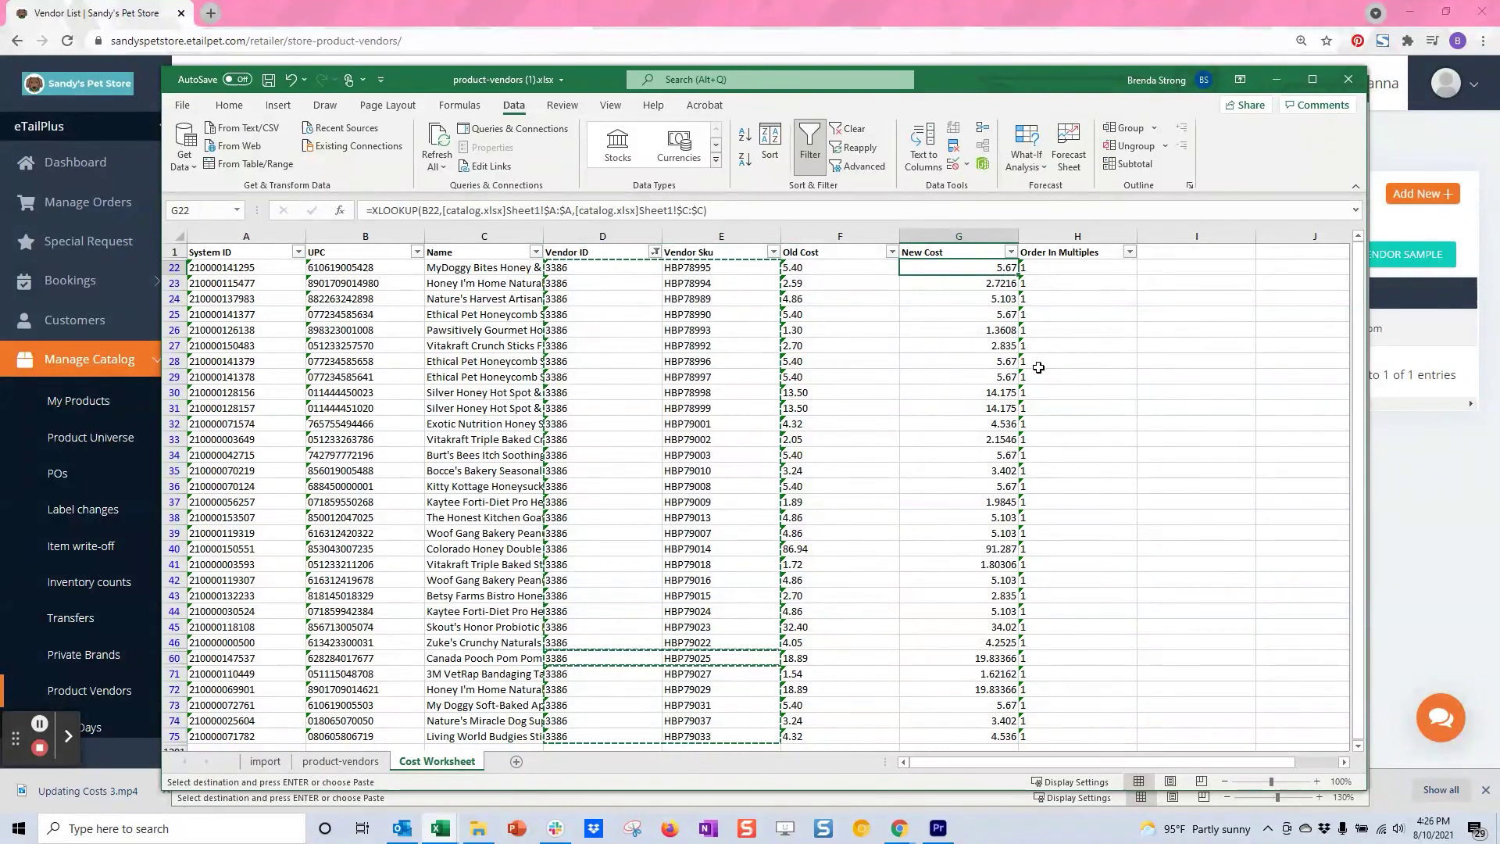
key("ctrl+shift+Down")
key("ctrl+c")
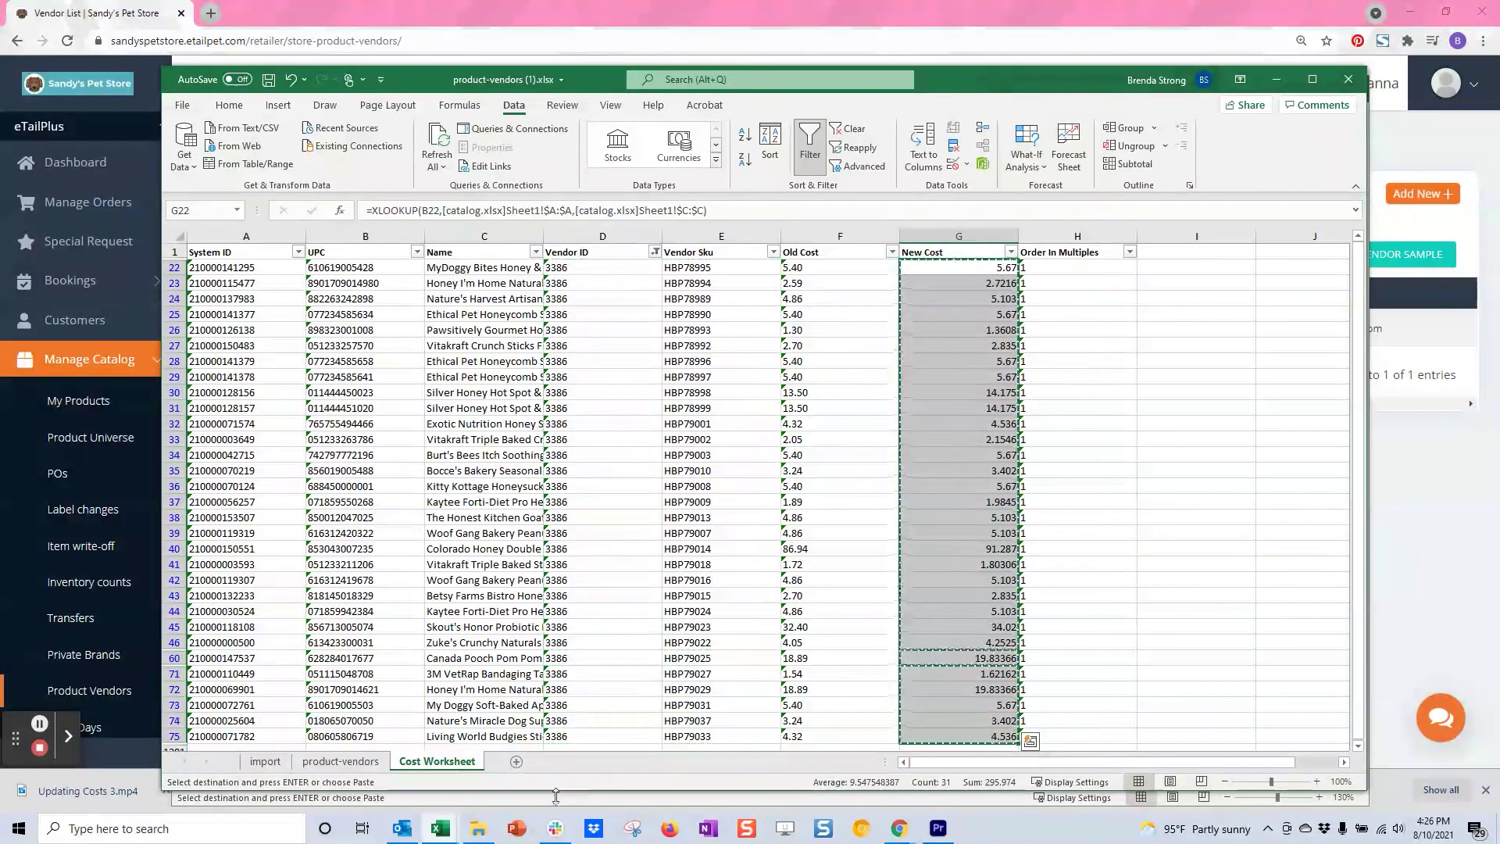
left_click(265, 761)
right_click(728, 268)
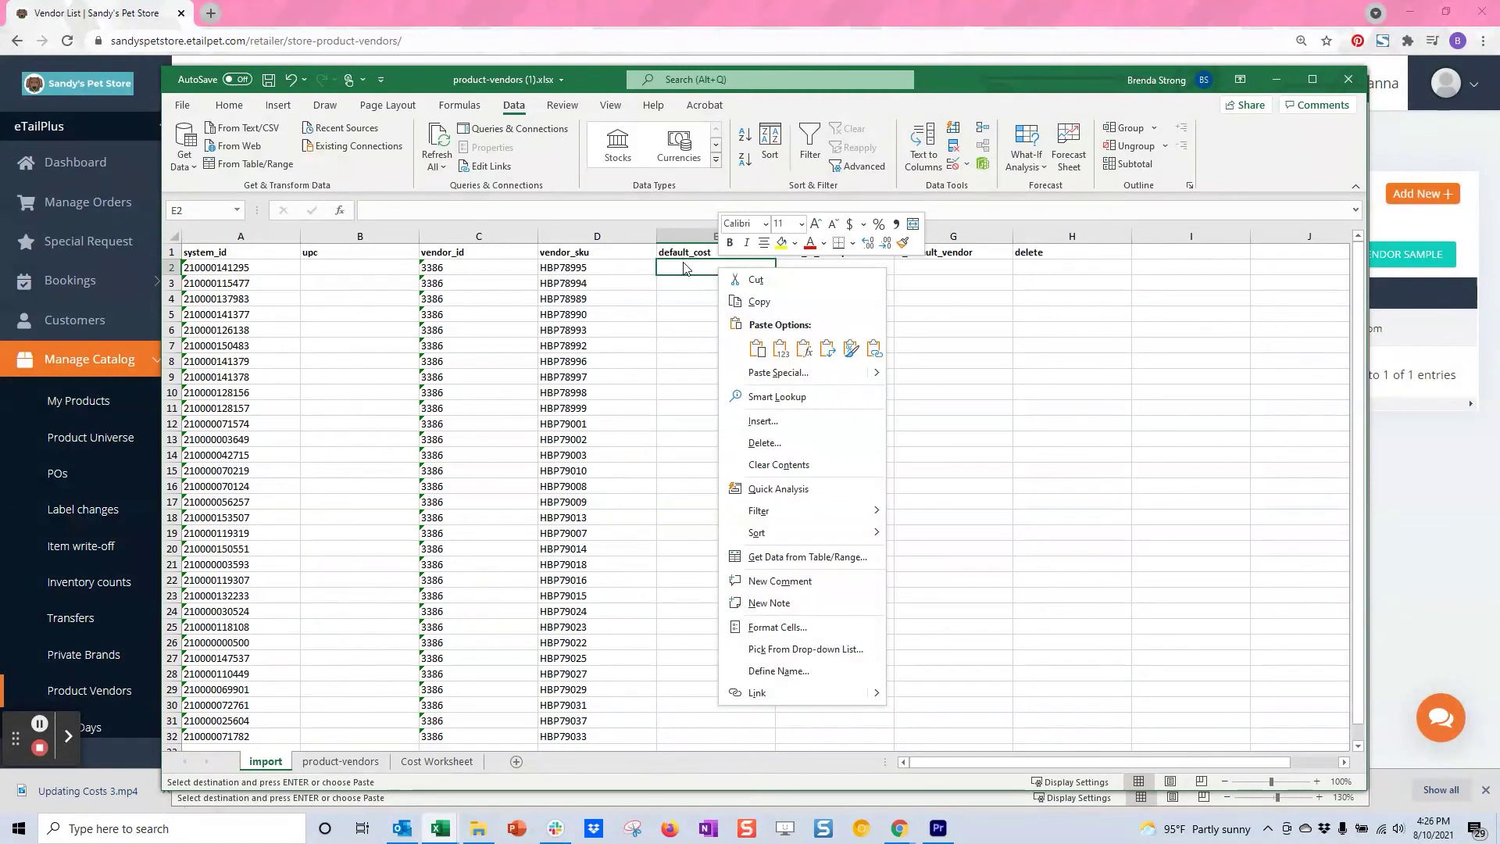
right_click(686, 268)
left_click(746, 346)
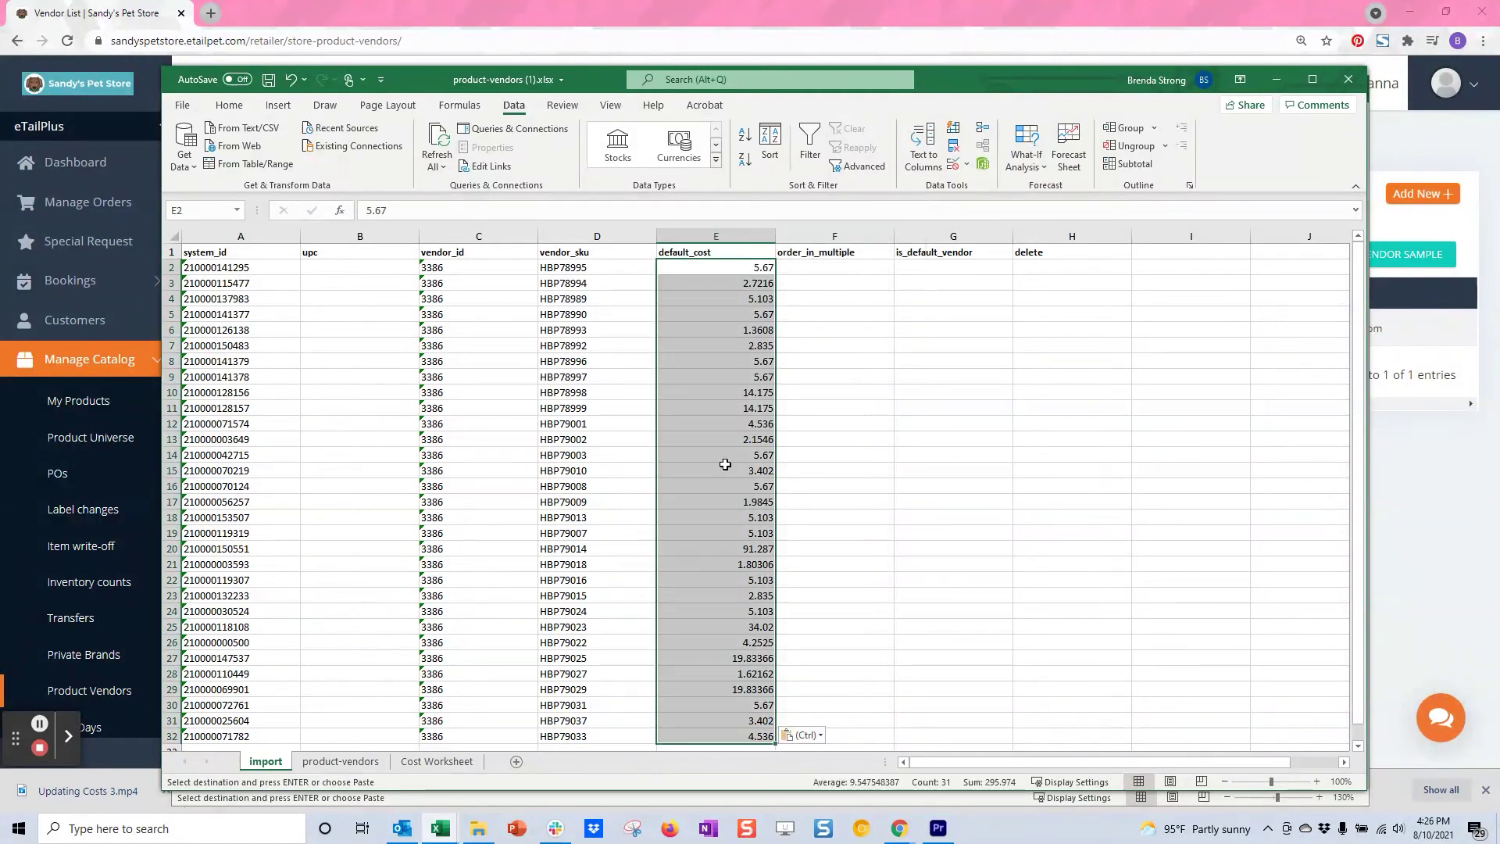
Step: Copy the filtered Order In Multiples values into the import sheet's order_in_multiple column as values from F2, and save the workbook
left_click(436, 761)
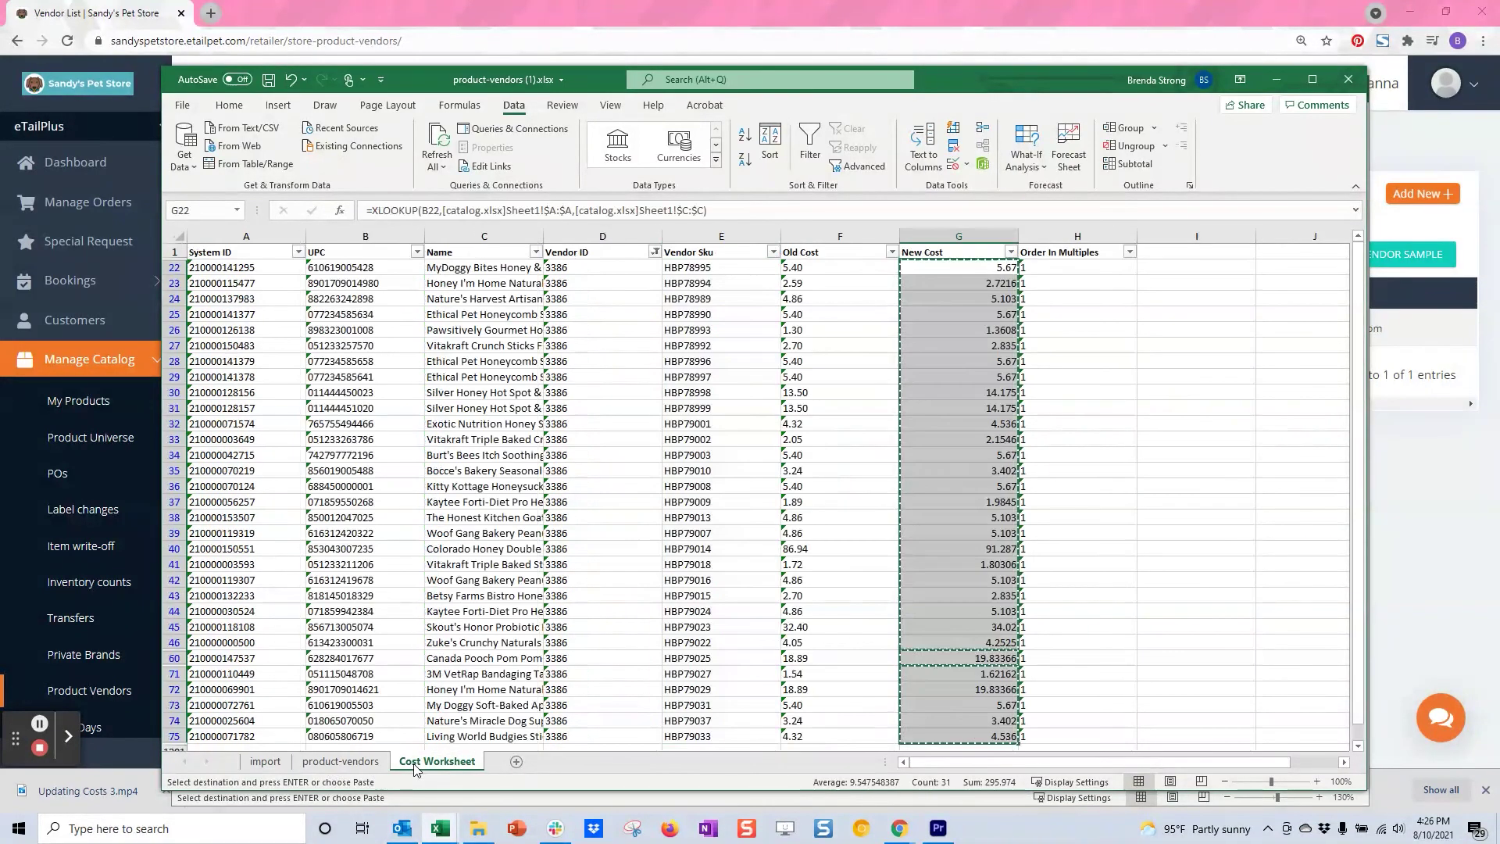
left_click(1092, 271)
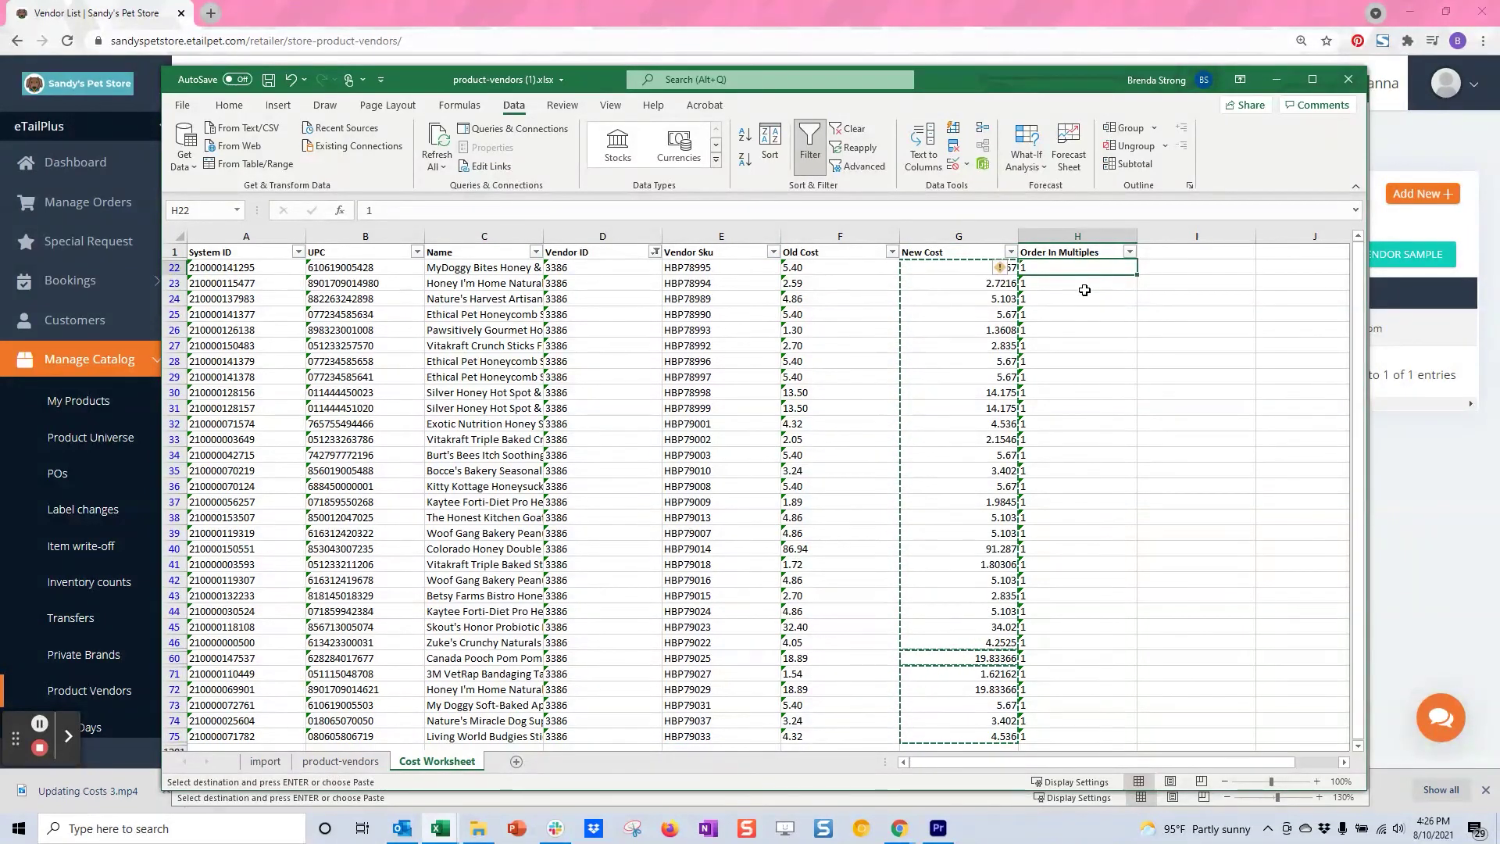
key("ctrl+shift+Down")
key("ctrl+c")
key("ctrl+Page_Up")
key("ctrl+Page_Up")
key("ctrl+v")
right_click(844, 260)
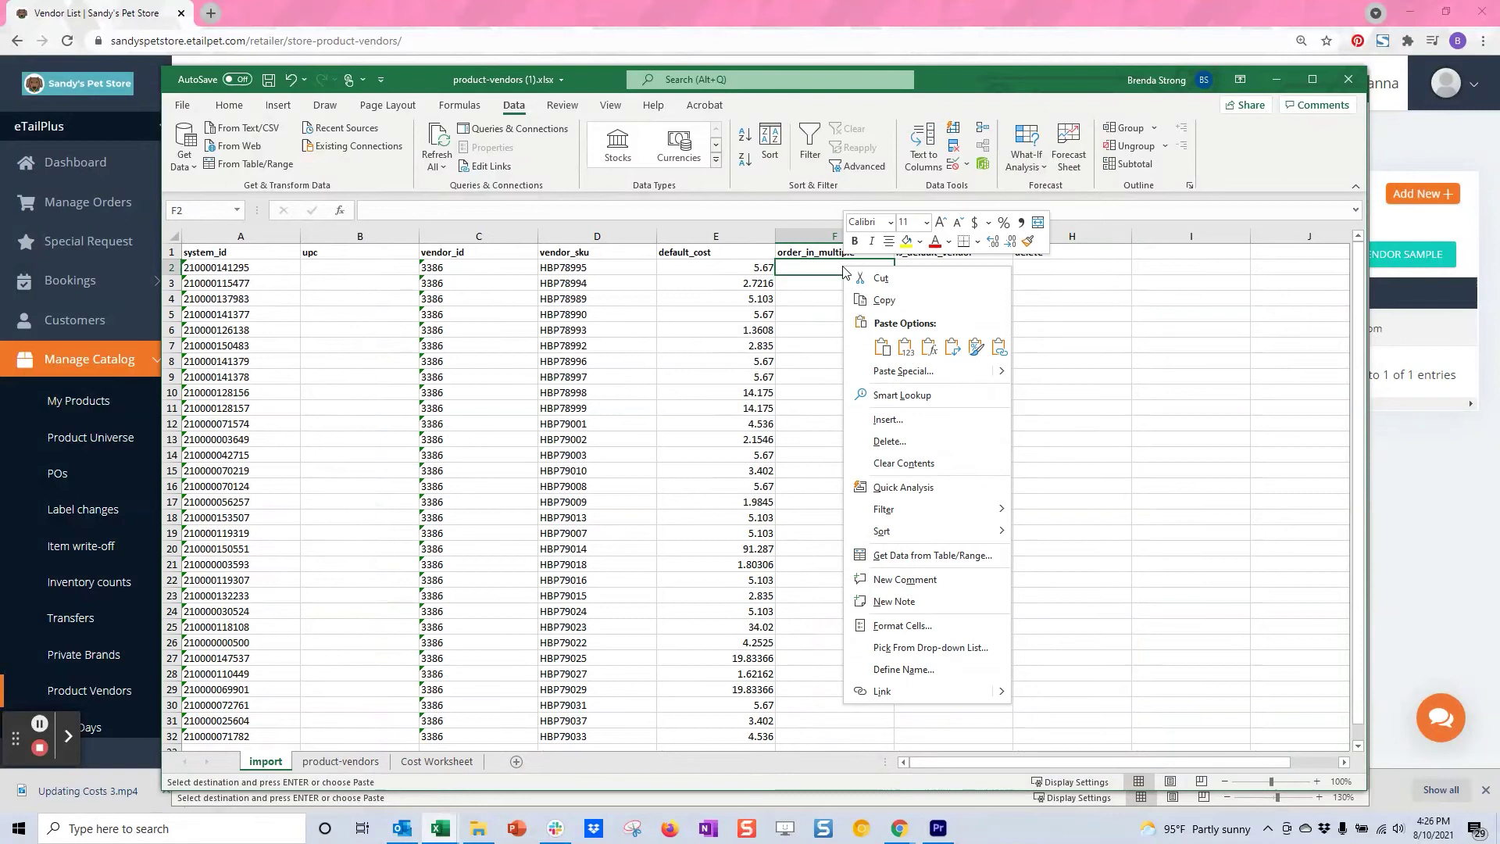
left_click(905, 346)
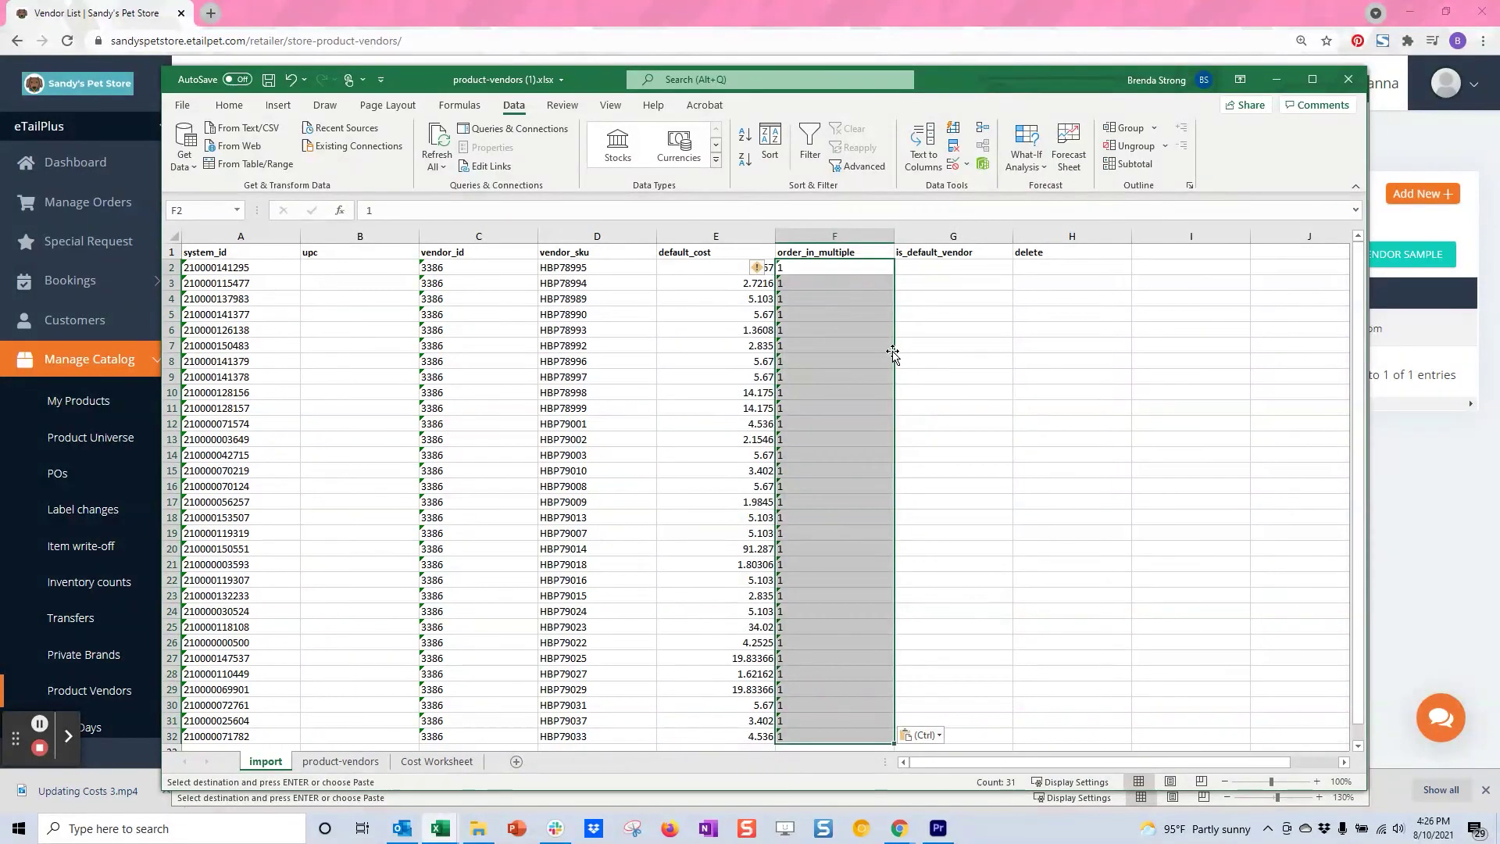
left_click(879, 421)
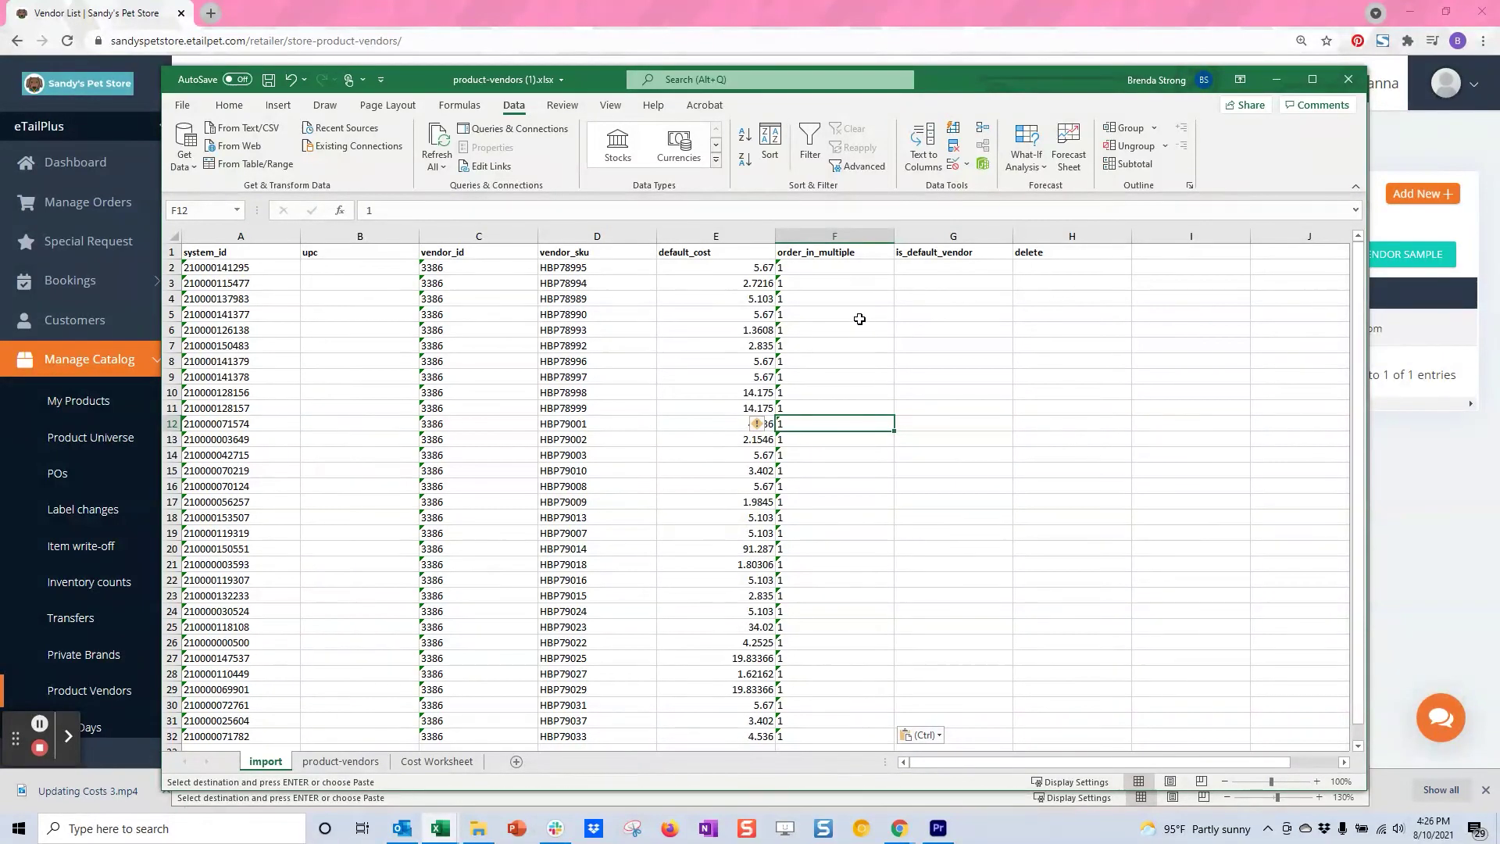
key("ctrl+s")
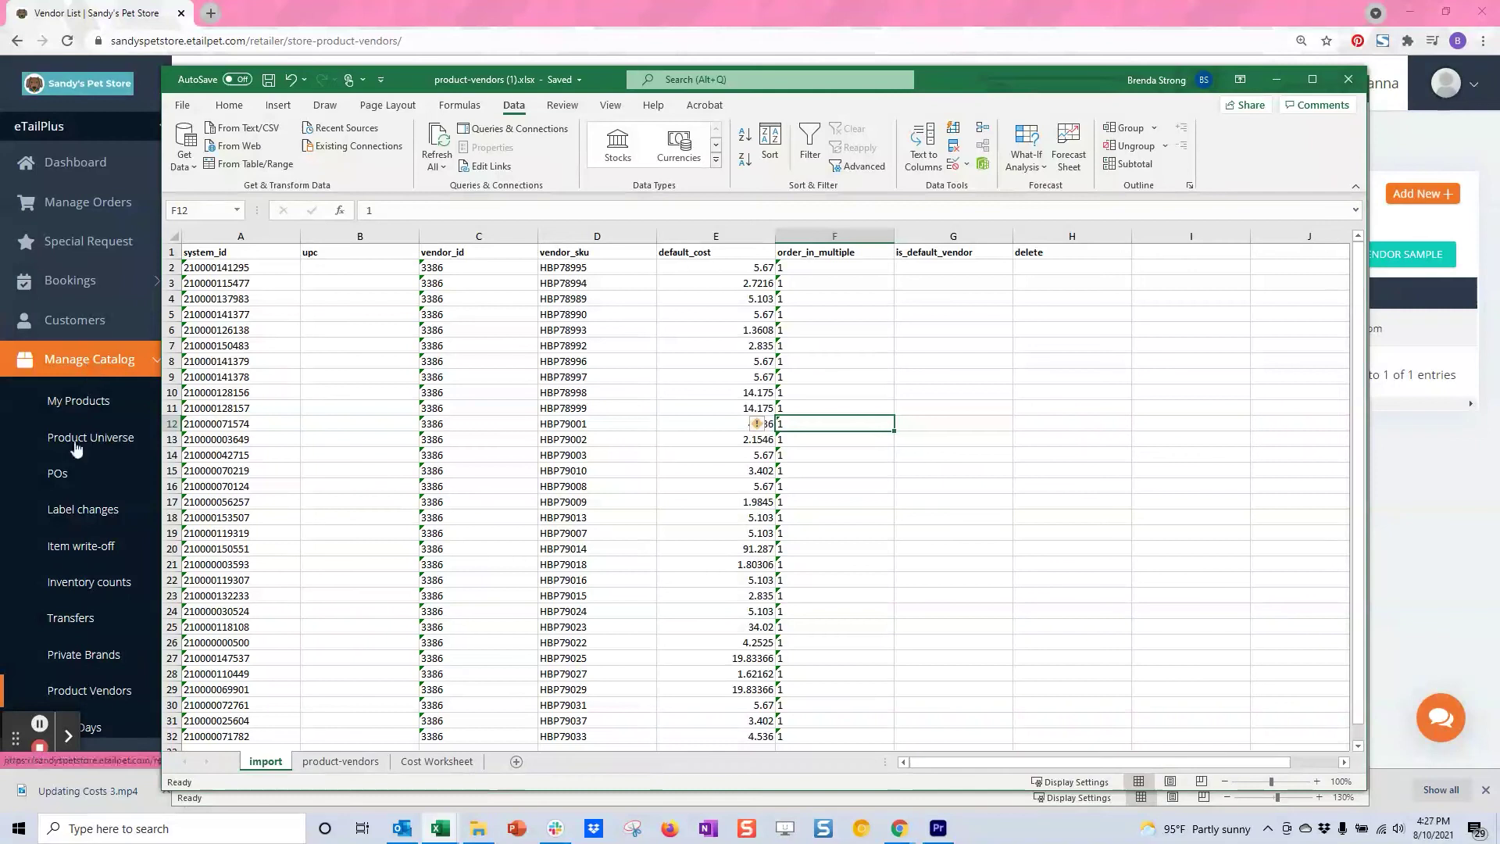
Step: Switch to eTailPet's Product Vendors page and upload product-vendors (1).xlsx as the Excel file for importing and updating product-vendors
left_click(95, 693)
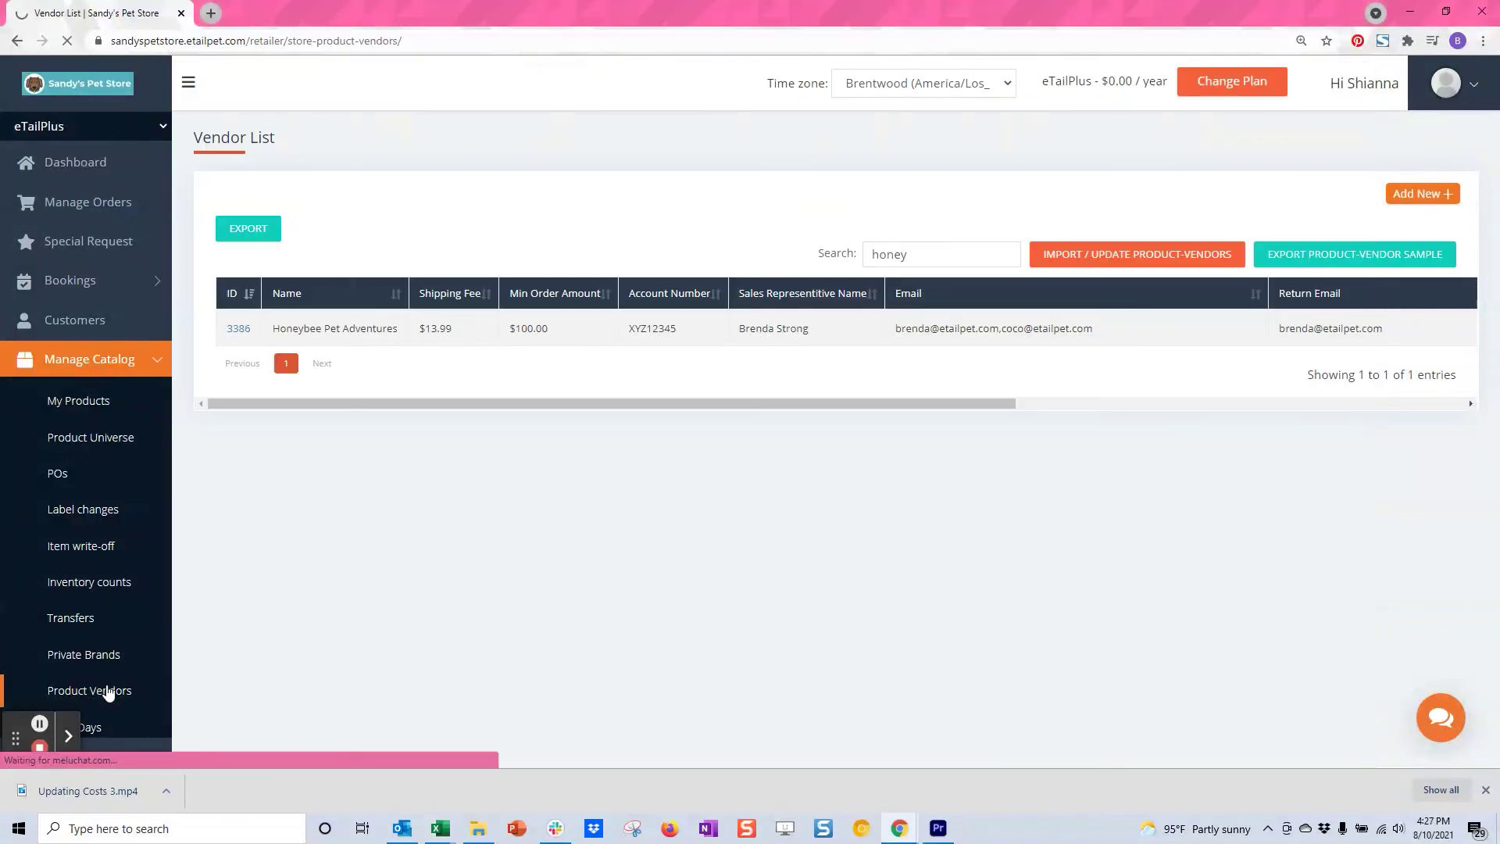
left_click(1164, 258)
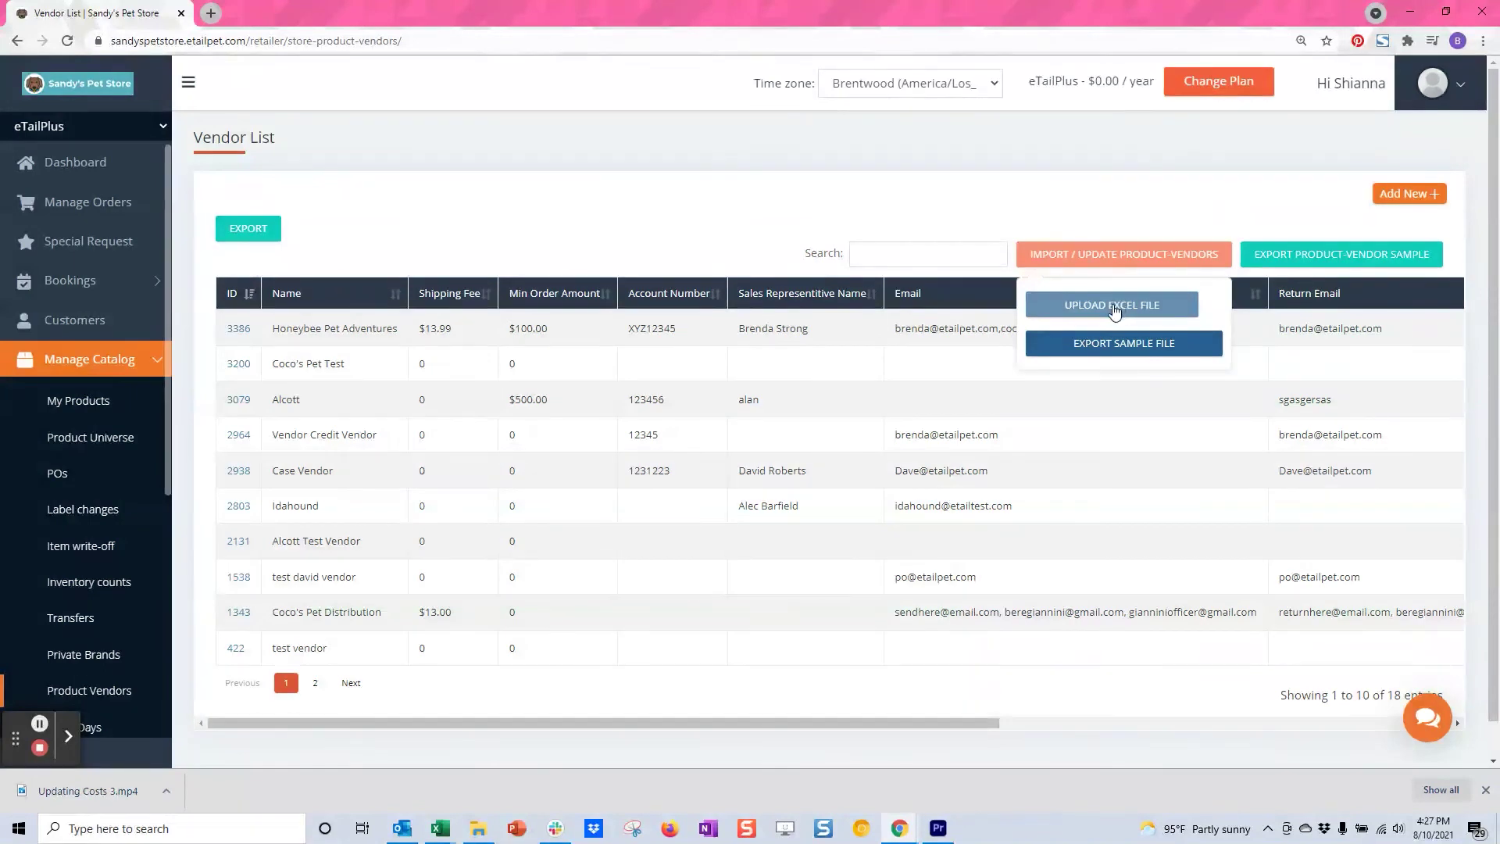
left_click(1114, 309)
left_click(294, 140)
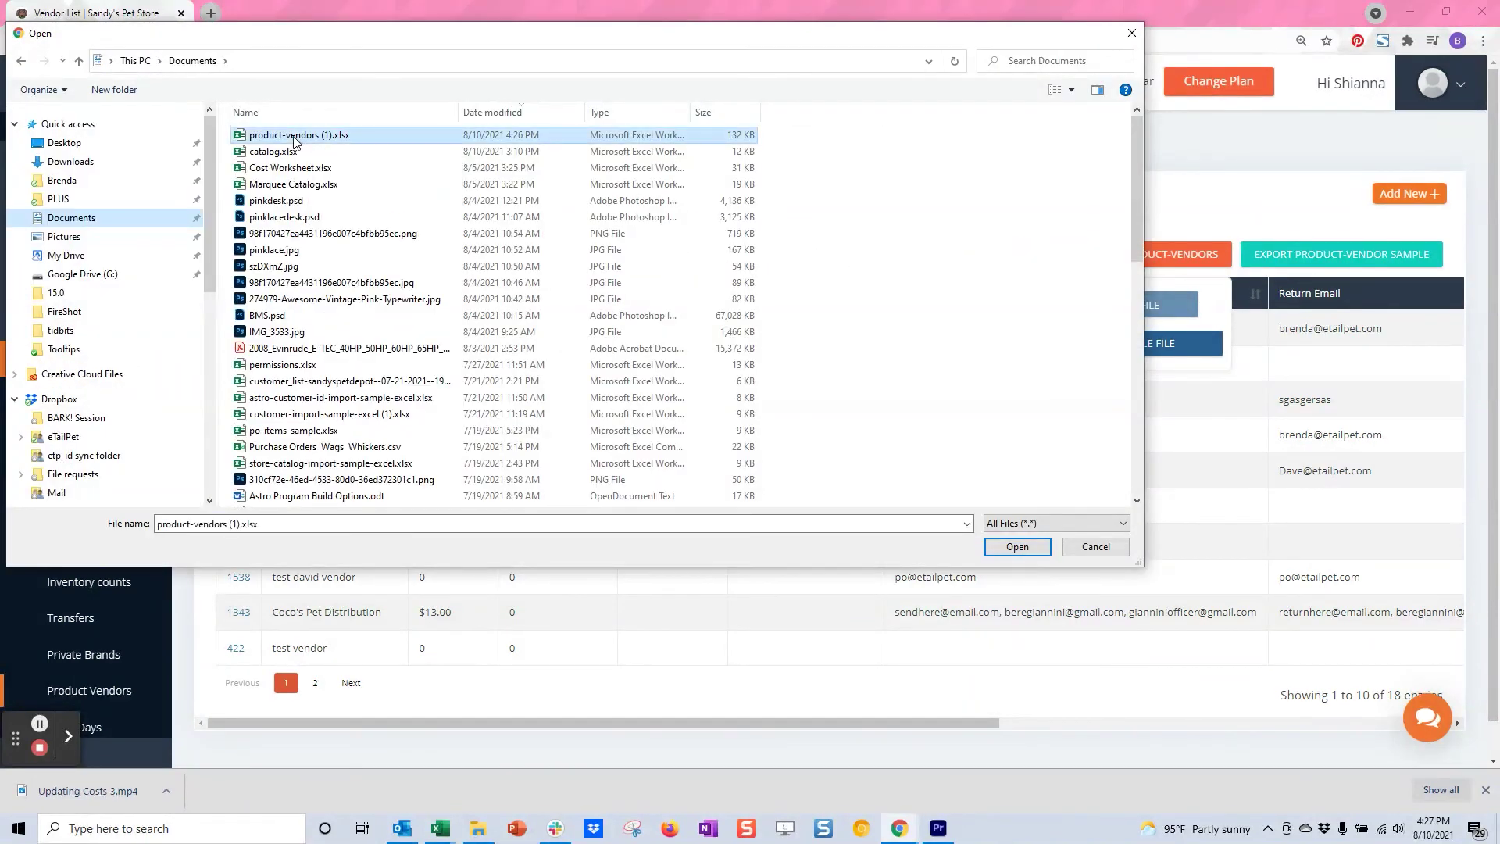
left_click(1016, 549)
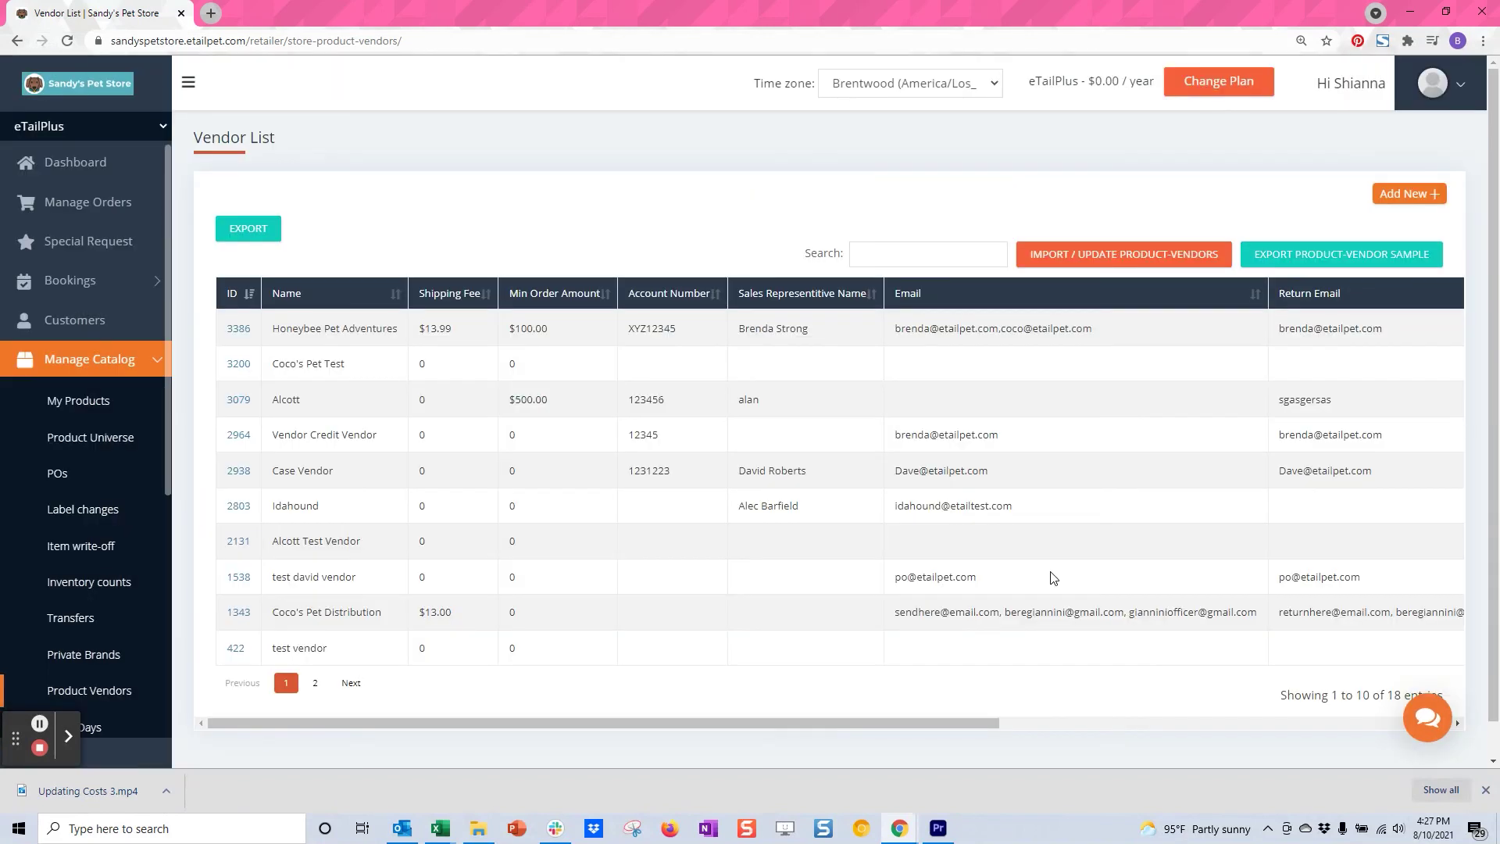